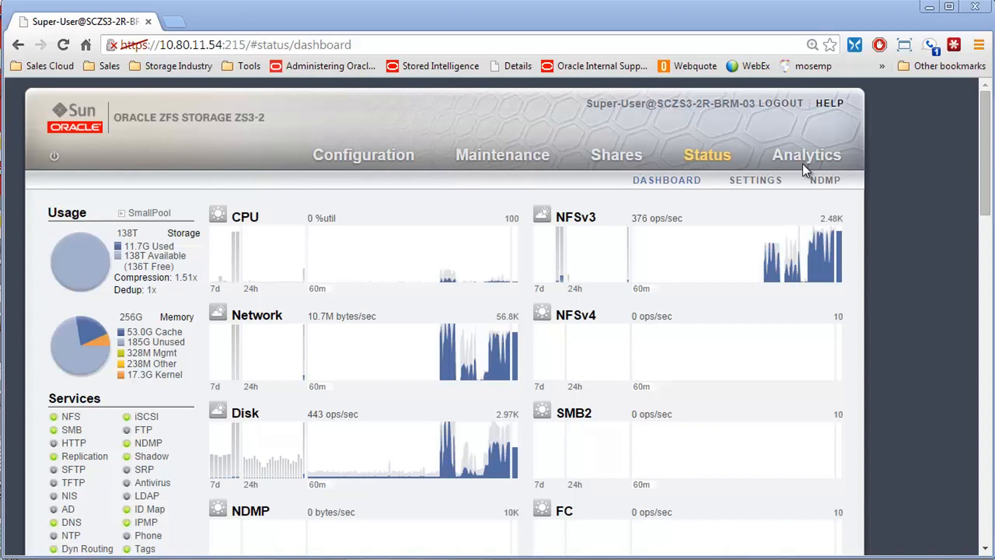
Step: Open the Analytics datasets list and examine the available statistics with their start dates, disk usage and in-core sizes
{"action": "left_click", "coordinate": [798, 153]}
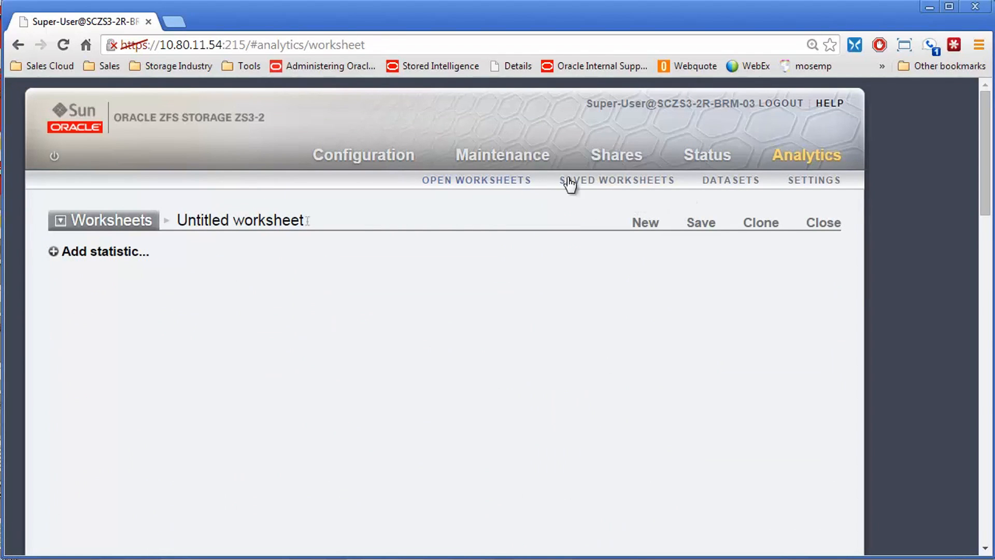
{"action": "left_click", "coordinate": [737, 187]}
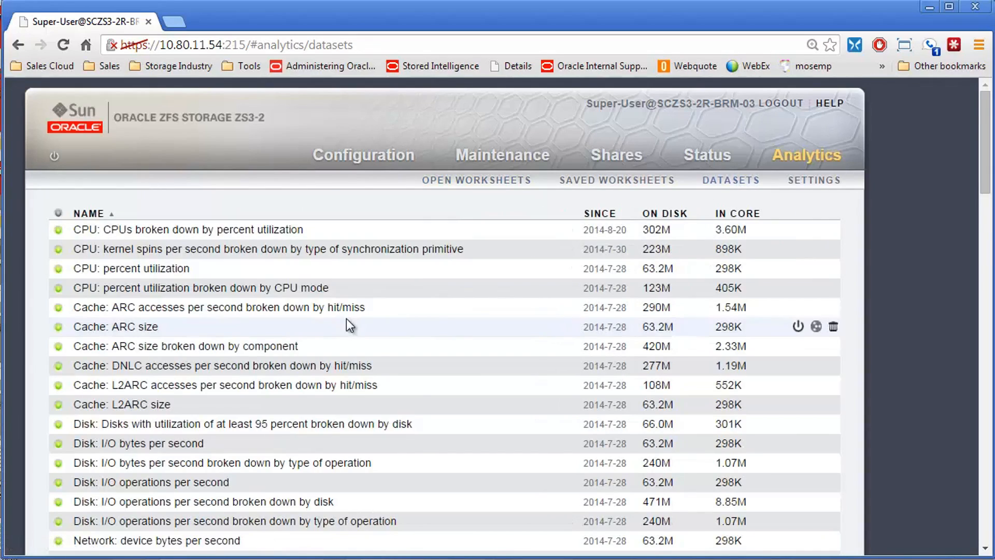
{"action": "scroll", "coordinate": [346, 318], "scroll_direction": "down", "scroll_amount": 6}
{"action": "scroll", "coordinate": [344, 321], "scroll_direction": "down", "scroll_amount": 6}
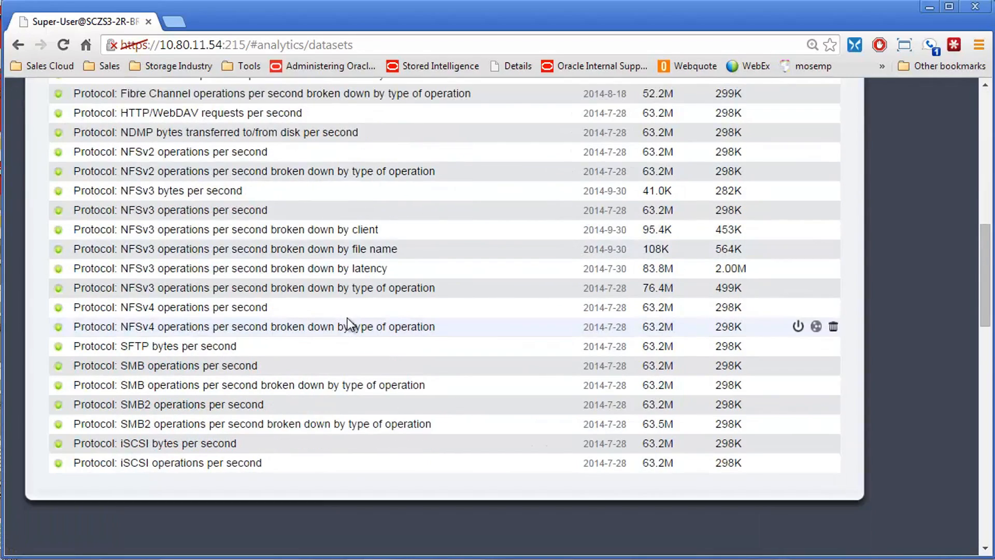
{"action": "scroll", "coordinate": [349, 309], "scroll_direction": "down", "scroll_amount": 2}
{"action": "scroll", "coordinate": [346, 303], "scroll_direction": "up", "scroll_amount": 12}
{"action": "scroll", "coordinate": [347, 304], "scroll_direction": "up", "scroll_amount": 2}
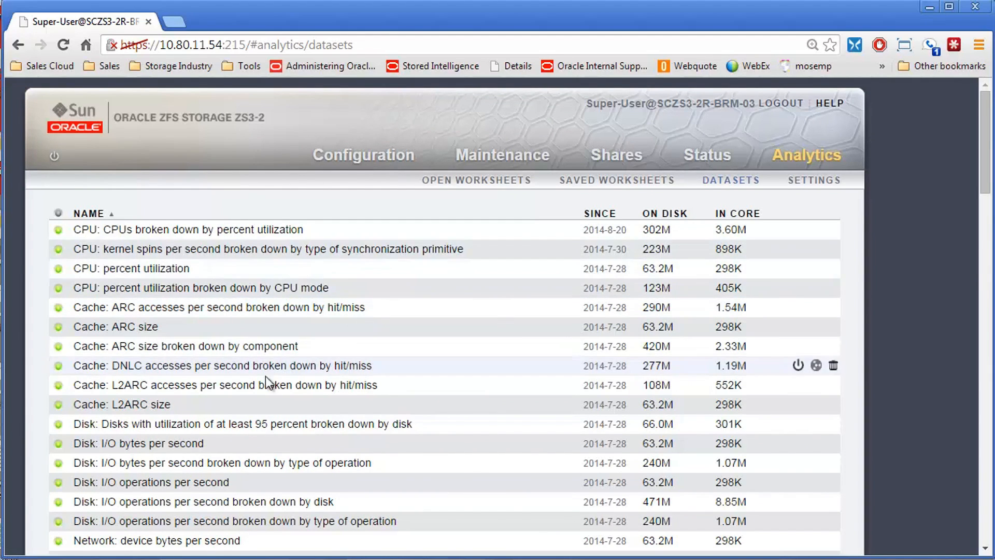
{"action": "scroll", "coordinate": [265, 376], "scroll_direction": "down", "scroll_amount": 7}
{"action": "scroll", "coordinate": [265, 375], "scroll_direction": "down", "scroll_amount": 6}
{"action": "scroll", "coordinate": [324, 331], "scroll_direction": "up", "scroll_amount": 7}
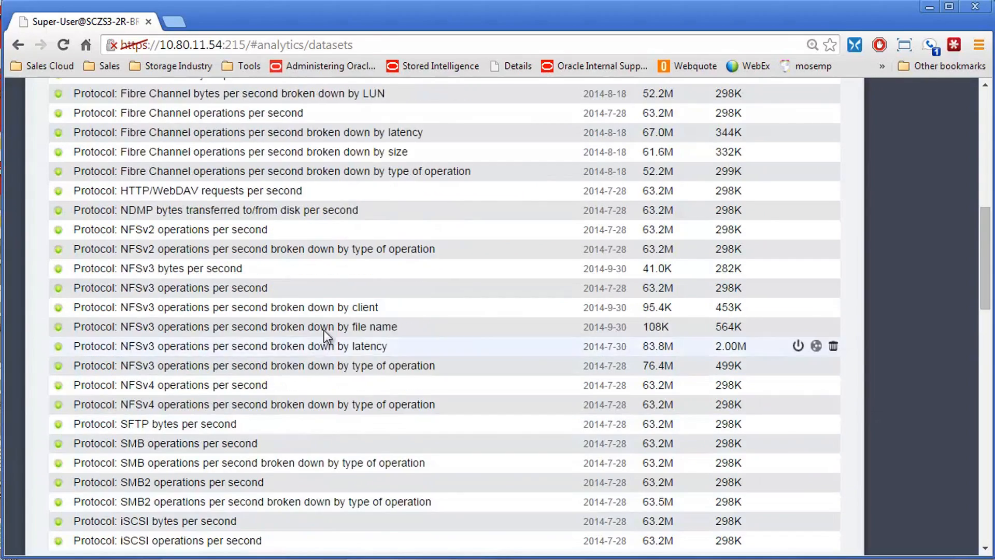
{"action": "scroll", "coordinate": [326, 327], "scroll_direction": "up", "scroll_amount": 6}
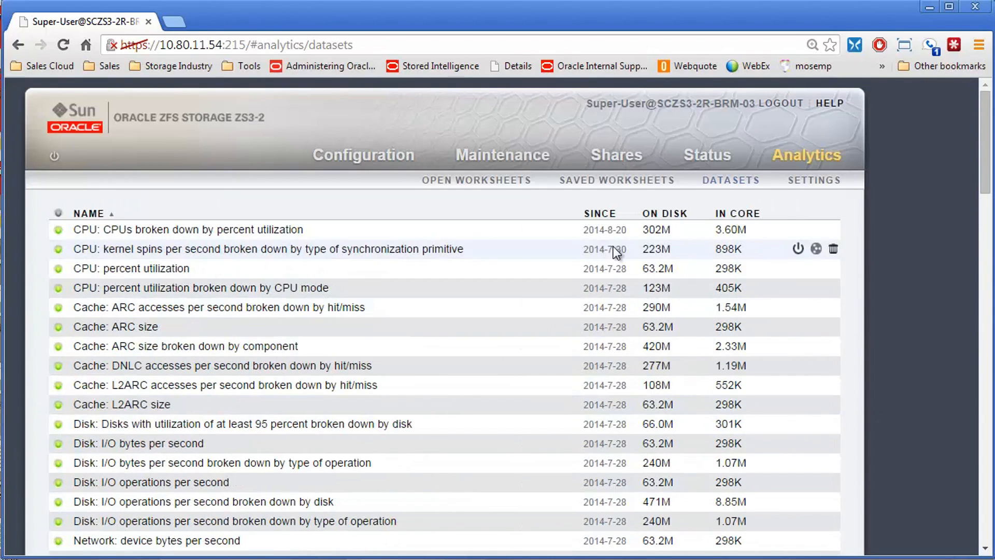
{"action": "scroll", "coordinate": [179, 239], "scroll_direction": "down", "scroll_amount": 6}
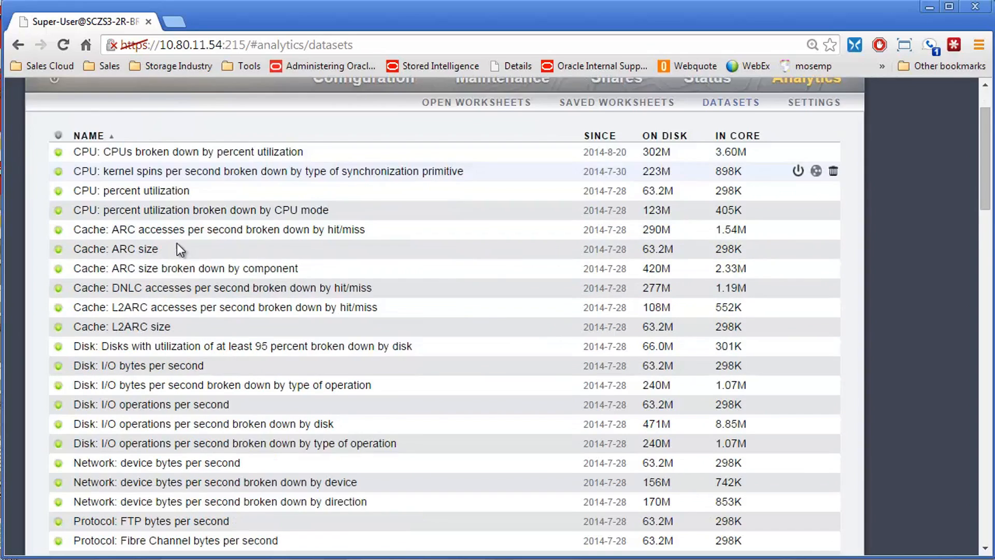
{"action": "scroll", "coordinate": [172, 257], "scroll_direction": "down", "scroll_amount": 1}
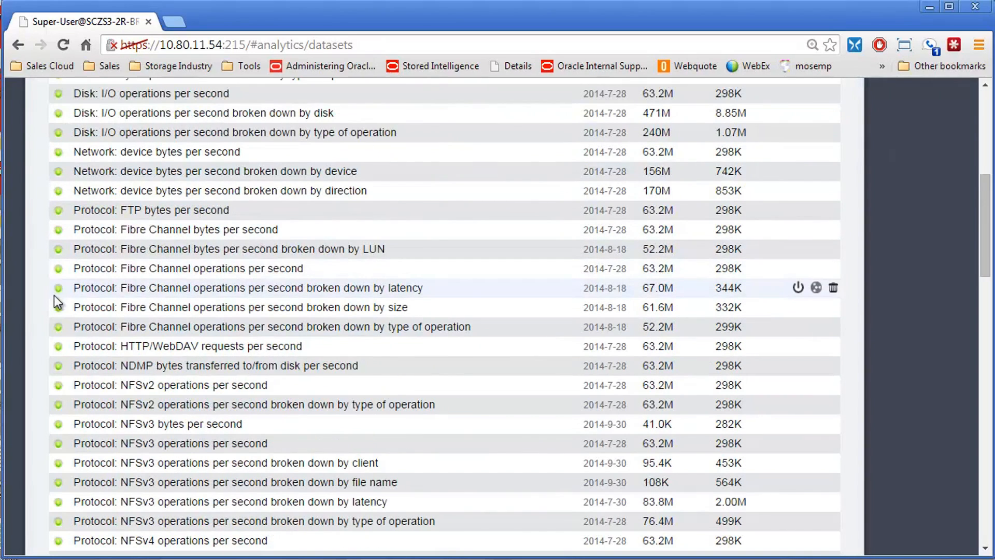
{"action": "scroll", "coordinate": [502, 226], "scroll_direction": "up", "scroll_amount": 8}
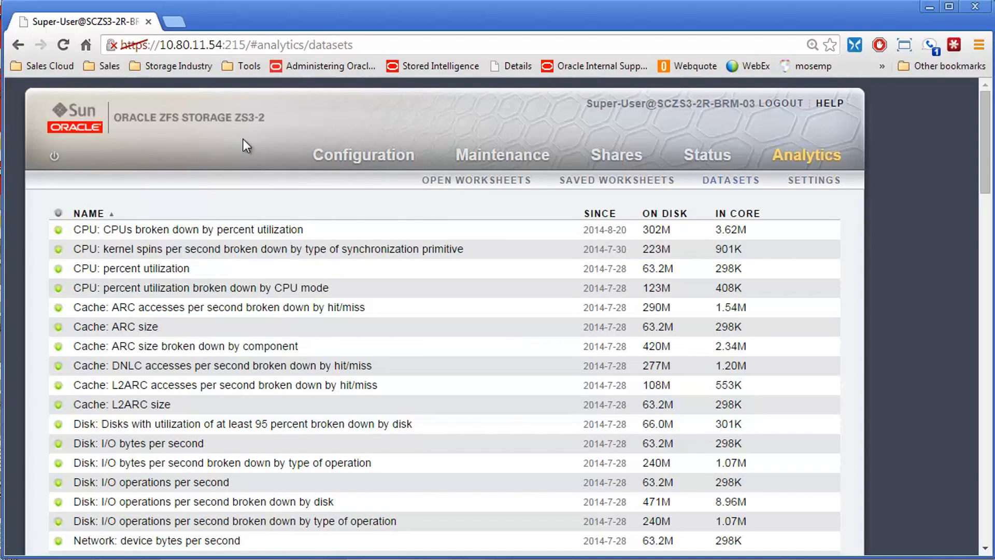
Step: Try a retention policy keeping per-second analytics data for at least 1 month, and revert it without applying
{"action": "left_click", "coordinate": [818, 183]}
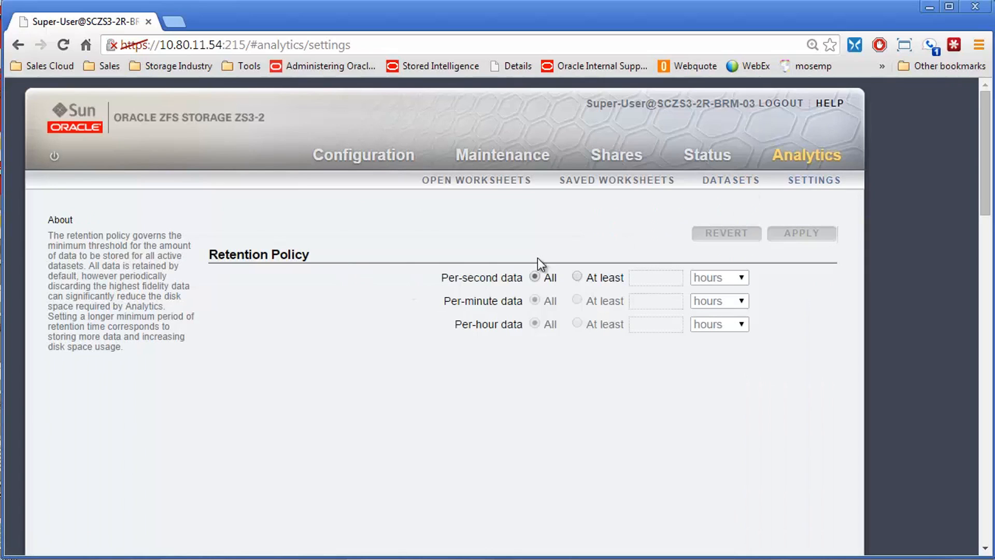
{"action": "left_click", "coordinate": [578, 276]}
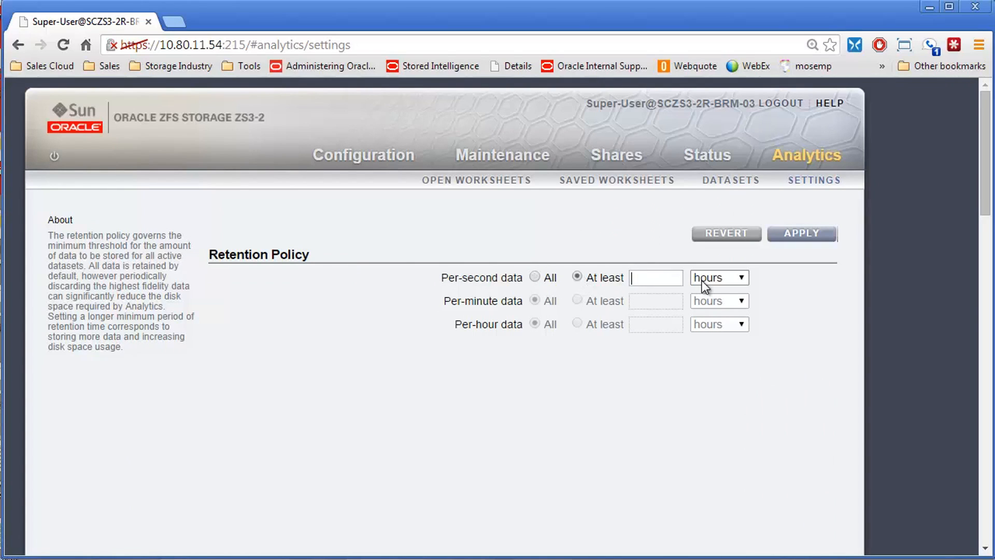
{"action": "type", "text": "1"}
{"action": "left_click", "coordinate": [703, 279]}
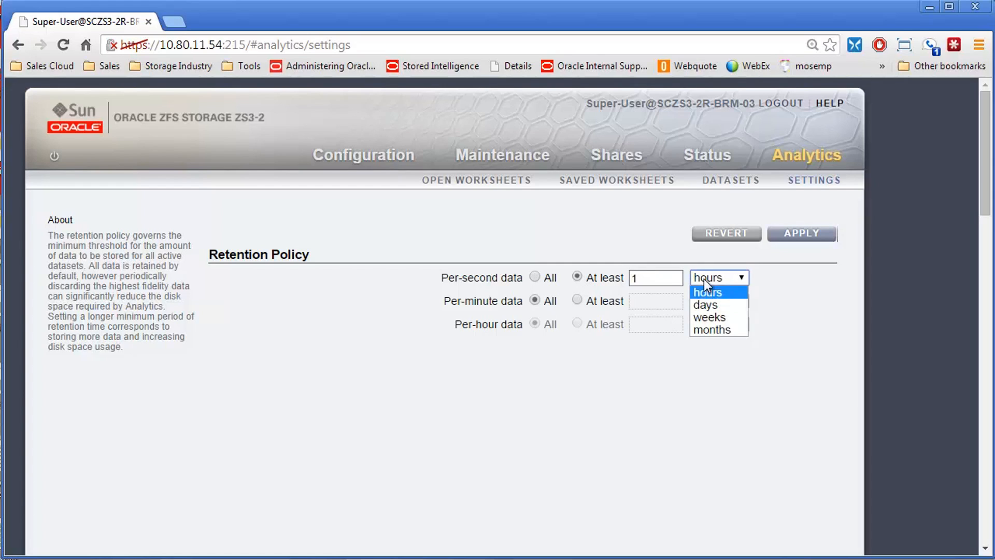
{"action": "left_click", "coordinate": [700, 328]}
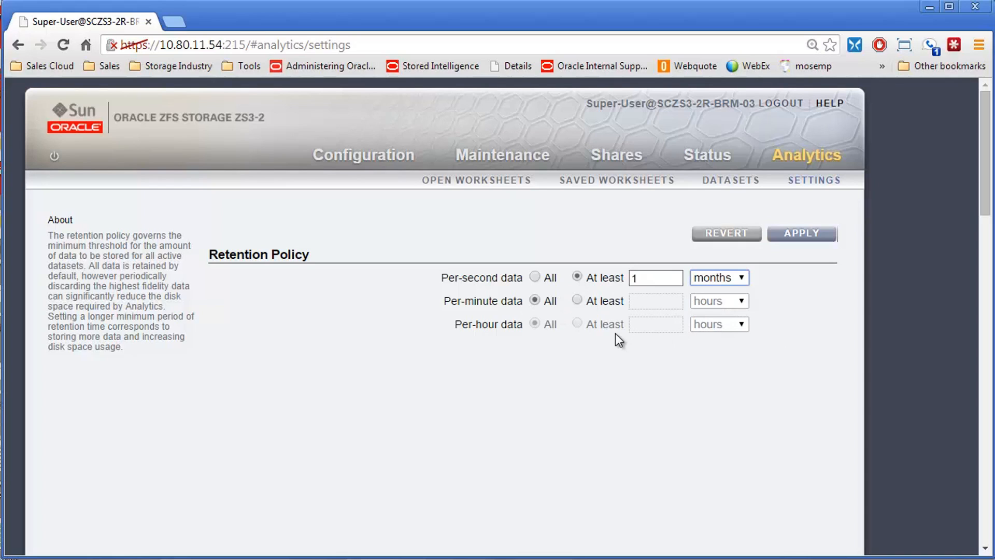
{"action": "left_click", "coordinate": [736, 238]}
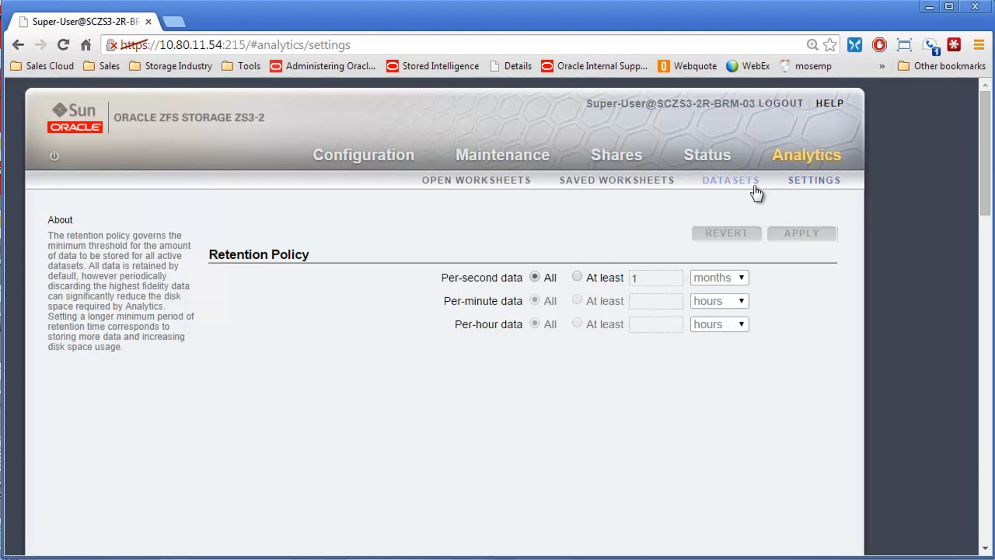
Step: Explore discarding only older per-second data from the CPU kernel spins dataset, including the available period units, and cancel
{"action": "left_click", "coordinate": [733, 183]}
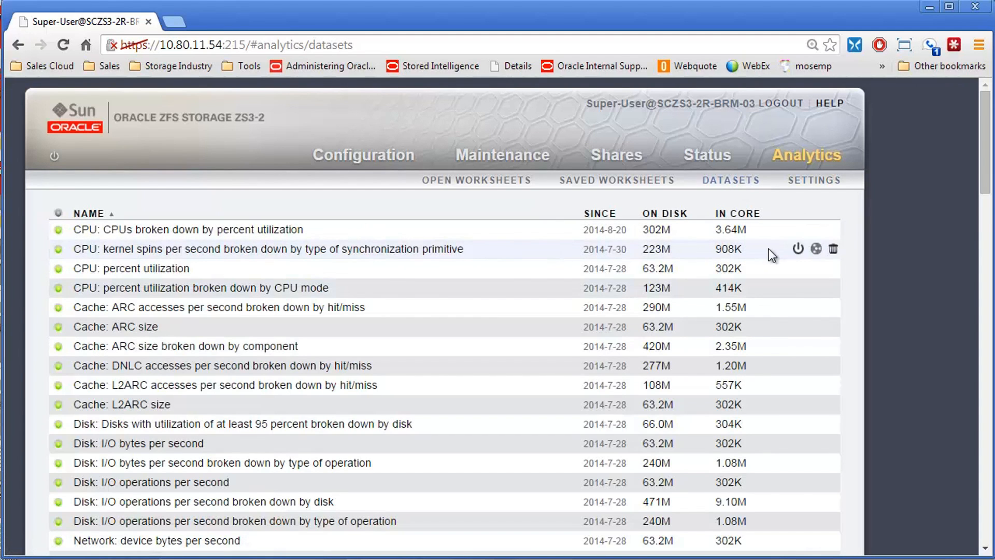
{"action": "left_click", "coordinate": [834, 249]}
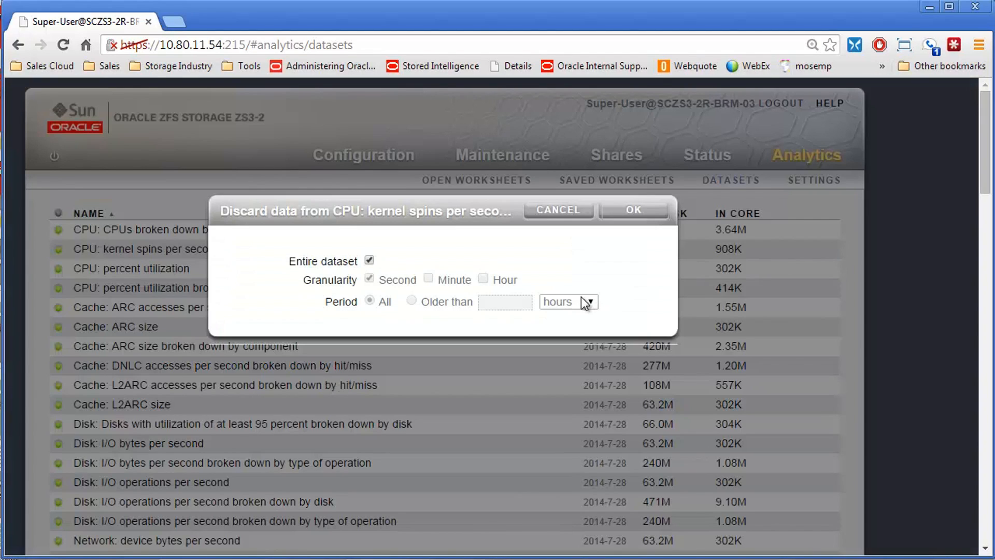
{"action": "left_click", "coordinate": [370, 260]}
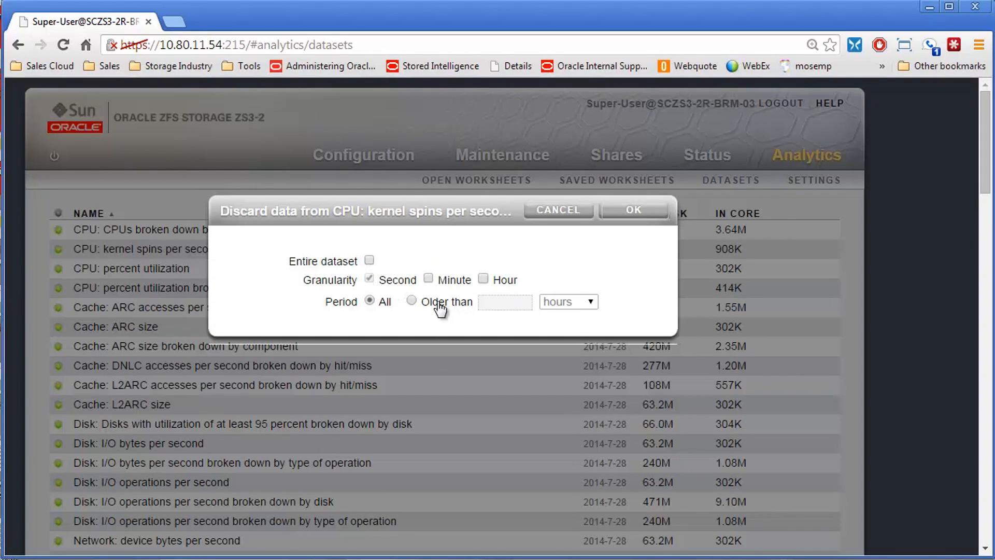
{"action": "left_click", "coordinate": [413, 302]}
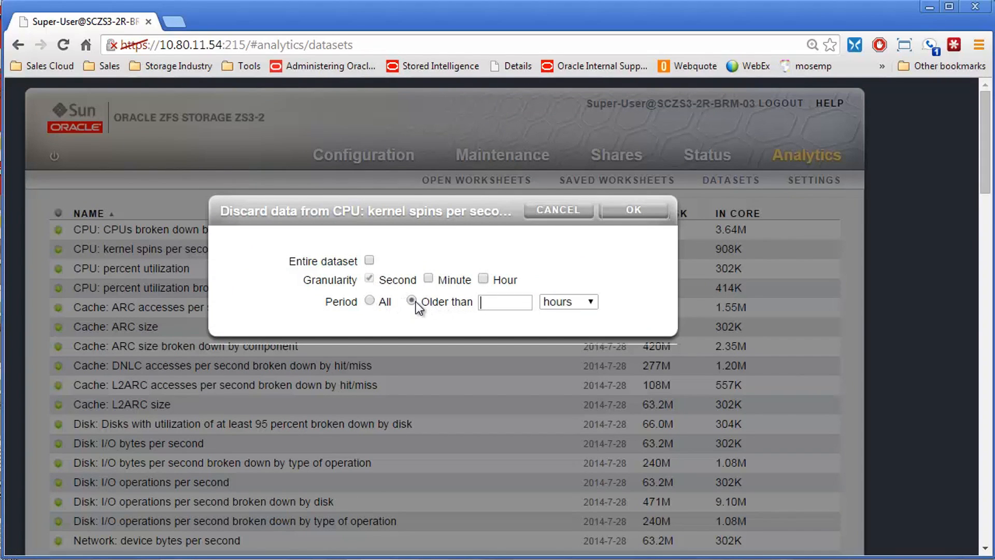
{"action": "left_click", "coordinate": [574, 302]}
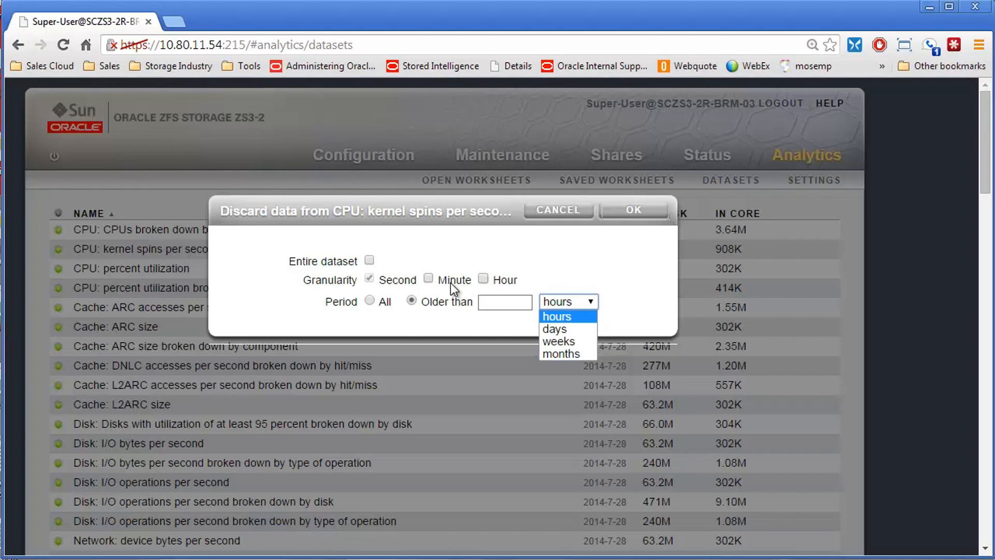
{"action": "left_click", "coordinate": [559, 210]}
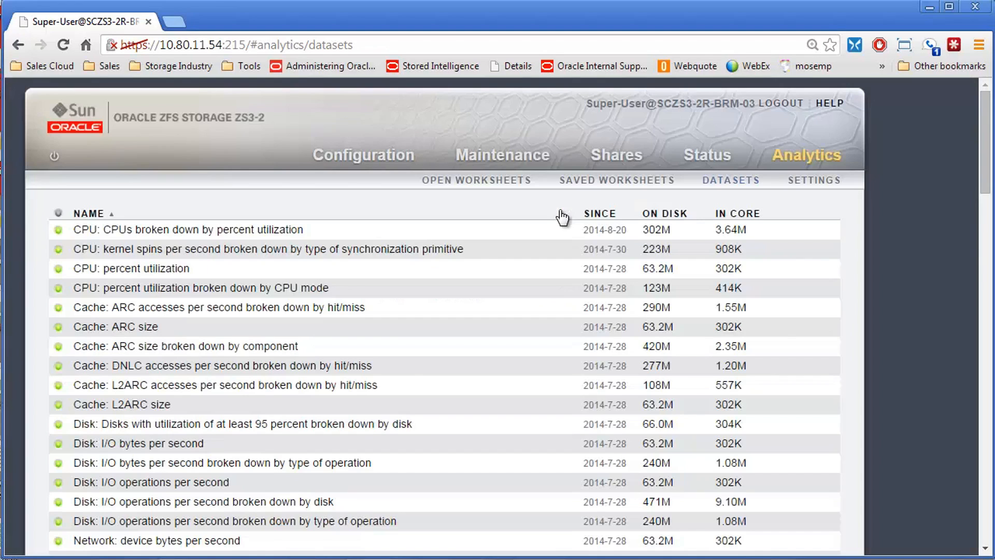
Step: Open the 60-minute NFSv3 activity graph from the Status dashboard in an Analytics worksheet
{"action": "left_click", "coordinate": [717, 162]}
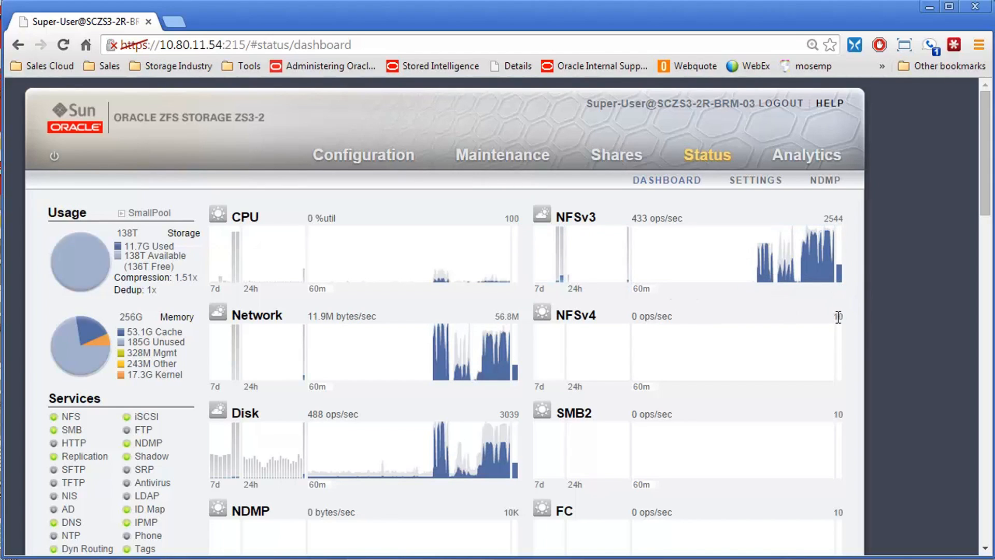
{"action": "mouse_move", "coordinate": [766, 274]}
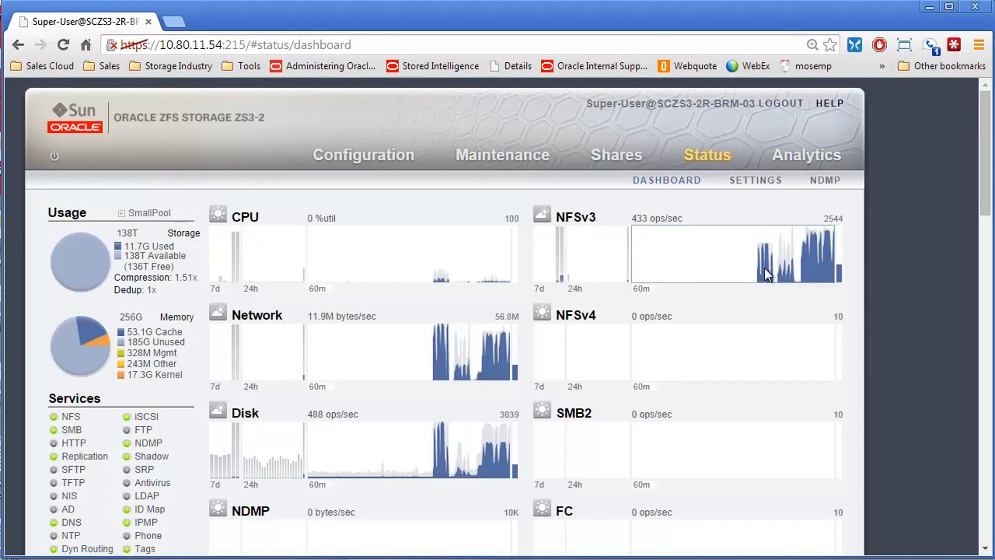
{"action": "left_click", "coordinate": [784, 260]}
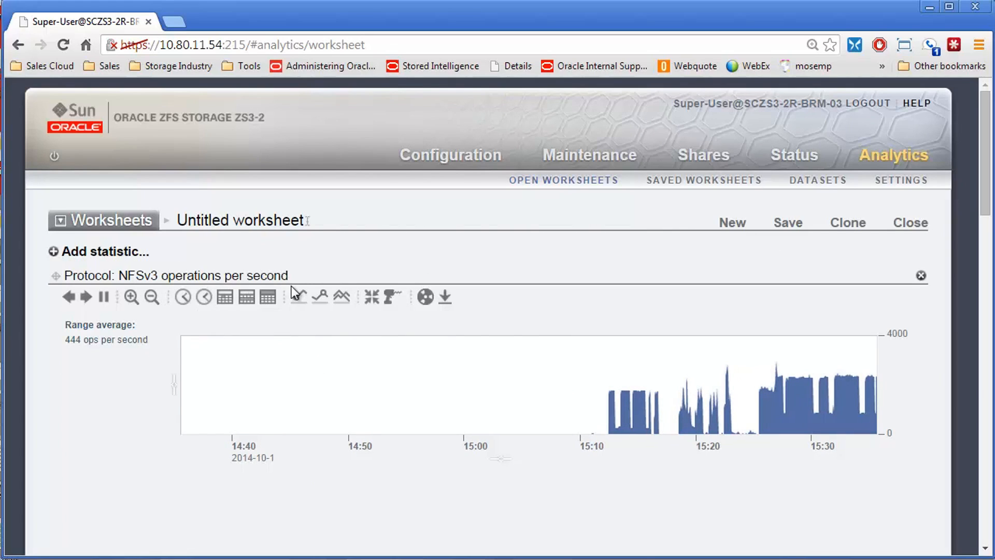
Step: Switch the NFSv3 operations graph to a minute of data, a day of data, and back to a minute
{"action": "left_click", "coordinate": [184, 303]}
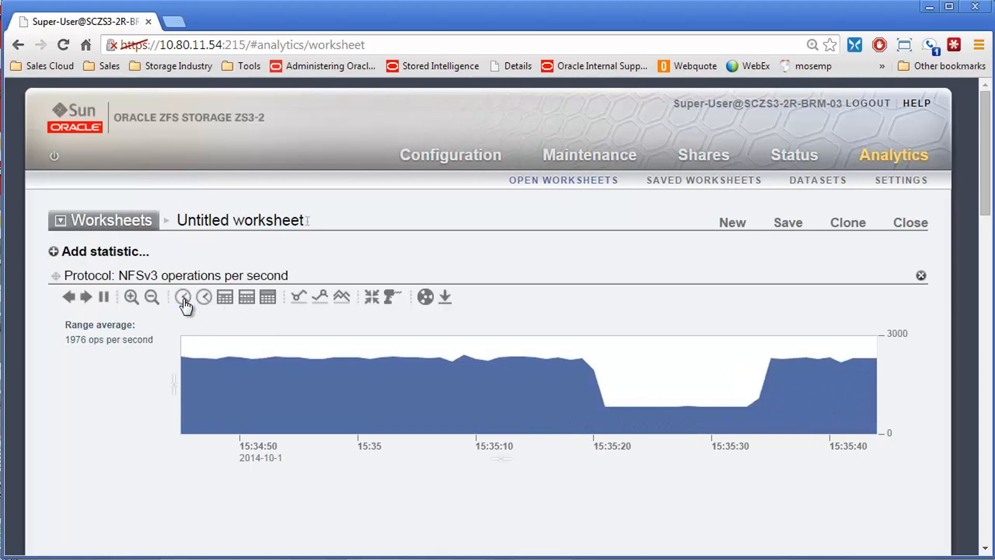
{"action": "left_click", "coordinate": [226, 304]}
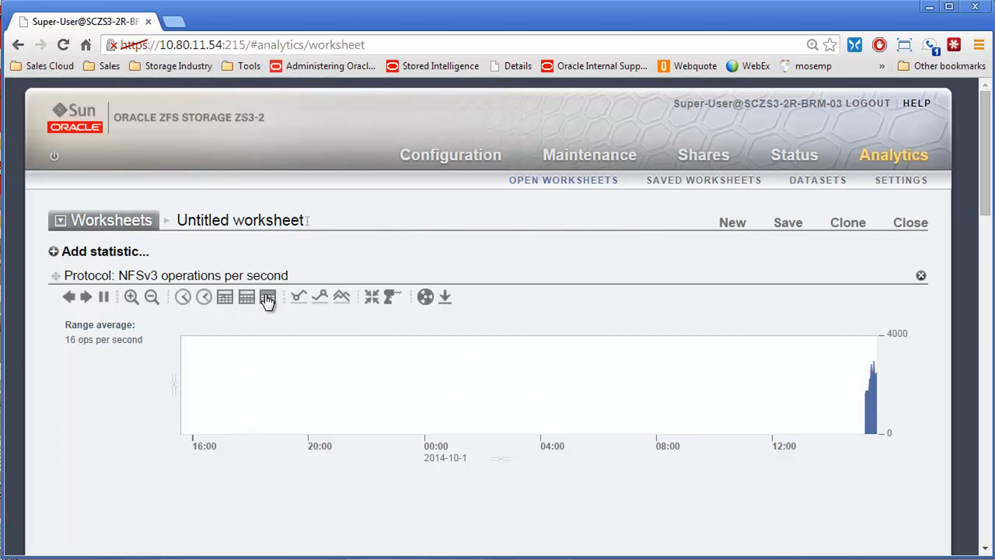
{"action": "left_click", "coordinate": [188, 296]}
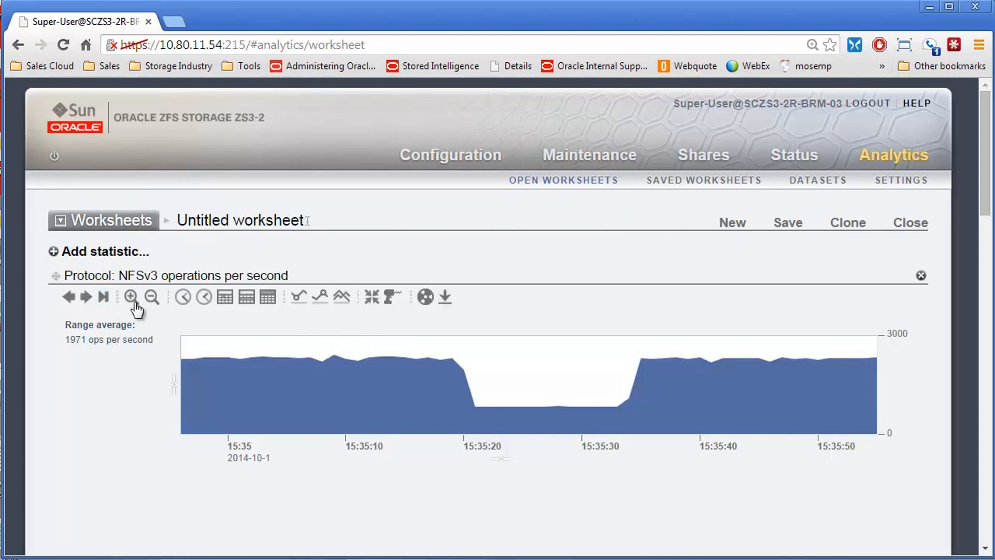
Step: Shift the NFSv3 graph back in time, widen its time range, and narrow it to about two minutes starting near 15:31:20
{"action": "left_click", "coordinate": [69, 297]}
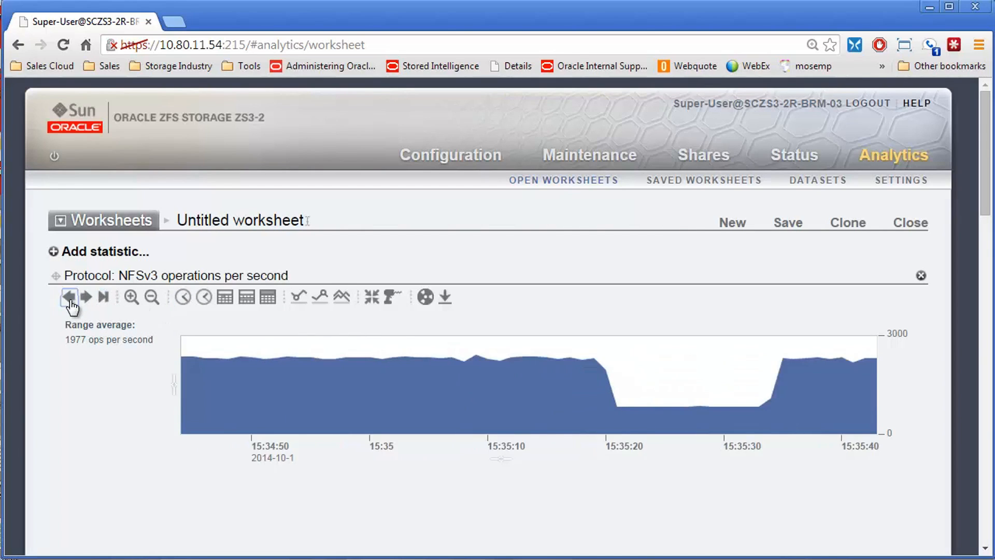
{"action": "left_click", "coordinate": [69, 298]}
{"action": "left_click", "coordinate": [150, 297]}
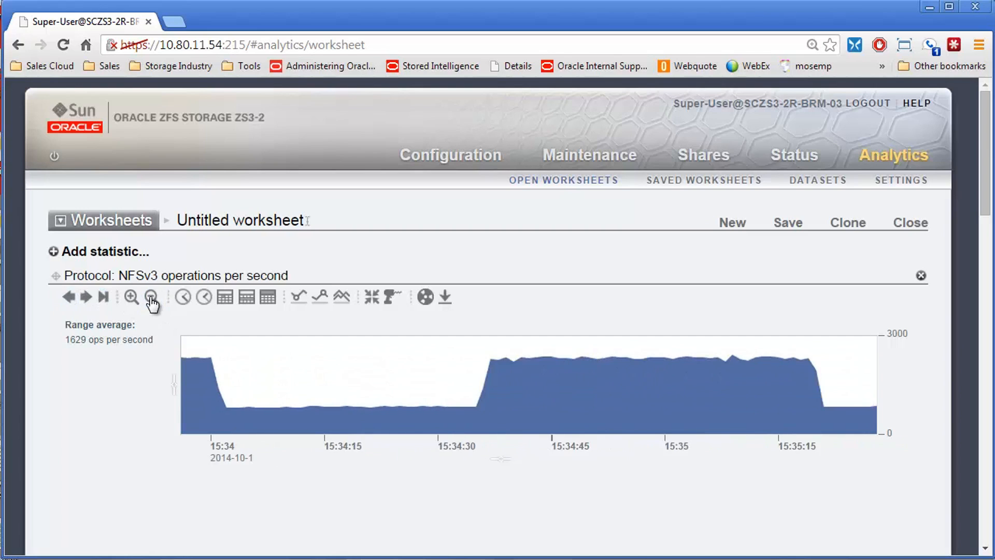
{"action": "left_click", "coordinate": [151, 298]}
{"action": "left_click", "coordinate": [151, 298]}
{"action": "left_click", "coordinate": [151, 298]}
{"action": "left_click", "coordinate": [151, 298]}
{"action": "left_click", "coordinate": [151, 298]}
{"action": "left_click", "coordinate": [133, 298]}
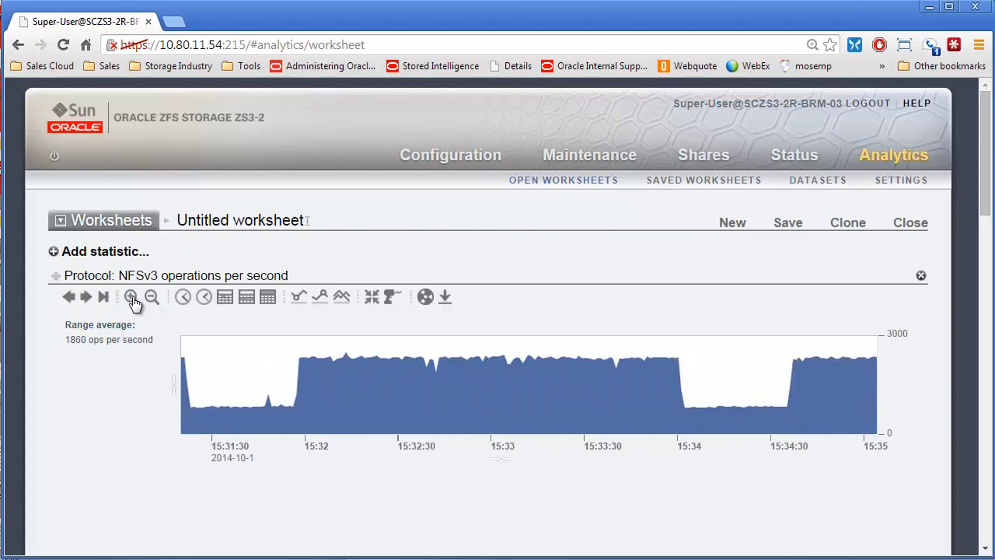
{"action": "left_click", "coordinate": [132, 297]}
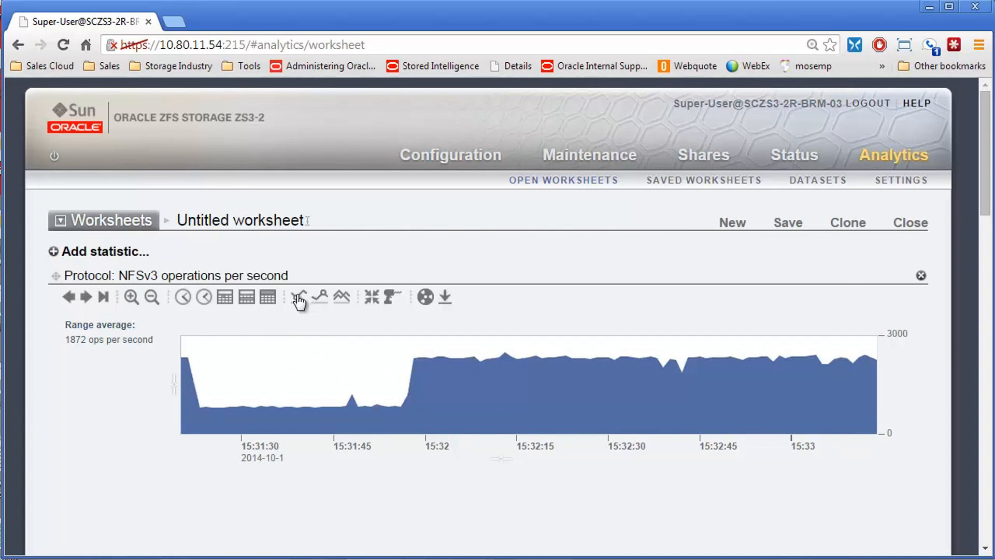
Step: Locate the minimum and the maximum point of NFSv3 operations in the displayed time range
{"action": "left_click", "coordinate": [300, 302]}
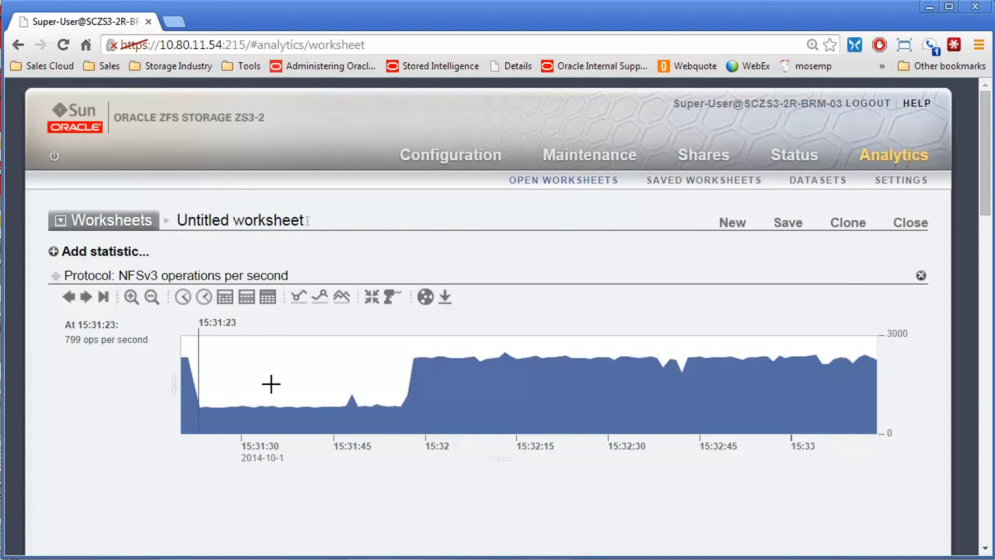
{"action": "left_click", "coordinate": [325, 300]}
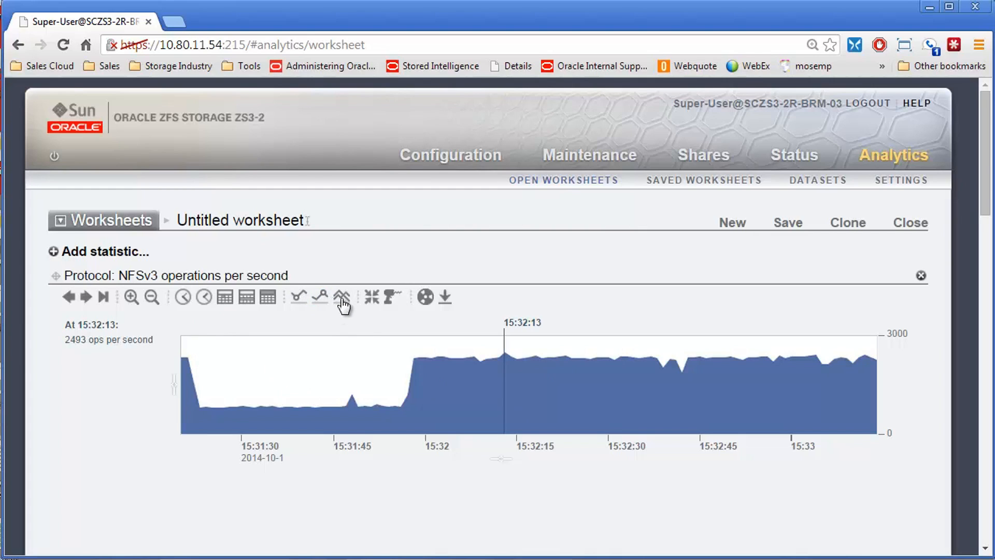
Step: Show the NFSv3 data as lines, return it to the stacked display, and clear the time marker from the graph
{"action": "left_click", "coordinate": [342, 305]}
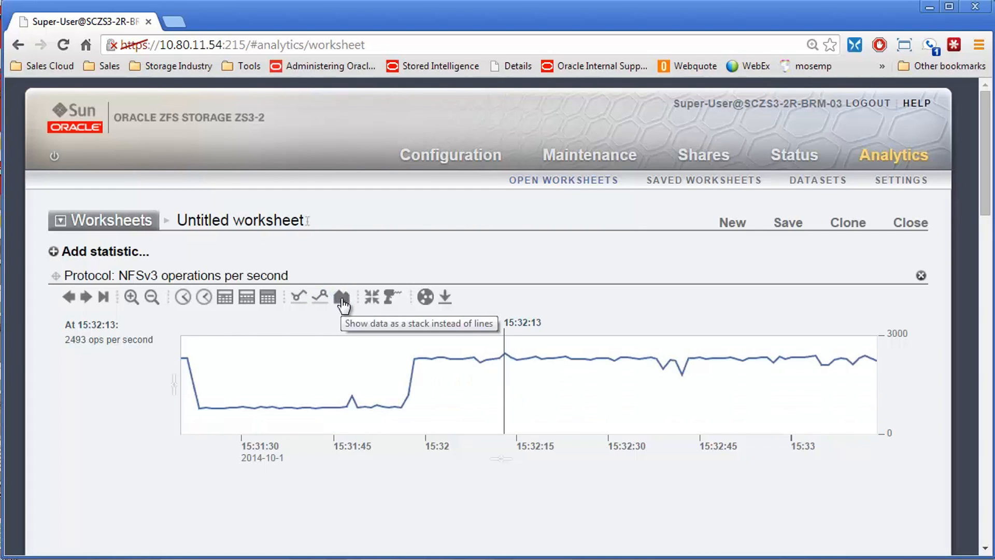
{"action": "left_click", "coordinate": [342, 300]}
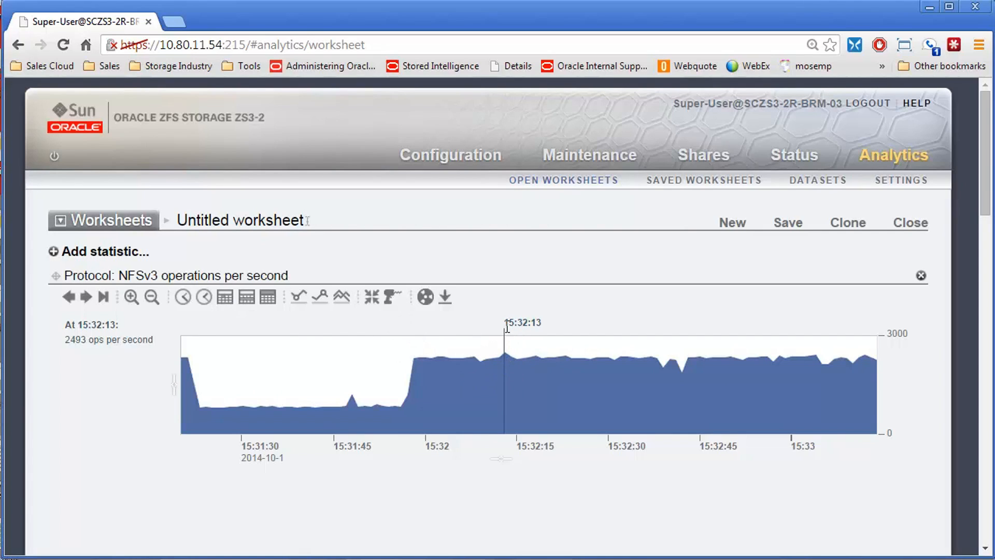
{"action": "mouse_move", "coordinate": [505, 324]}
{"action": "left_mouse_down"}
{"action": "mouse_move", "coordinate": [552, 317]}
{"action": "mouse_move", "coordinate": [498, 320]}
{"action": "mouse_move", "coordinate": [519, 318]}
{"action": "left_mouse_up"}
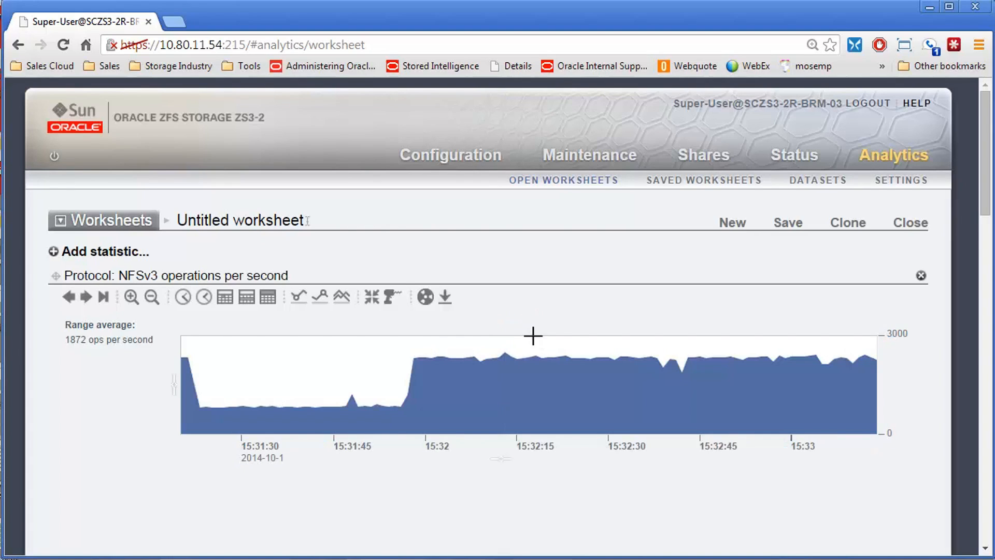
Step: Inspect the NFSv3 operations at the 15:32:13 peak and clear the time marker
{"action": "left_click", "coordinate": [505, 355]}
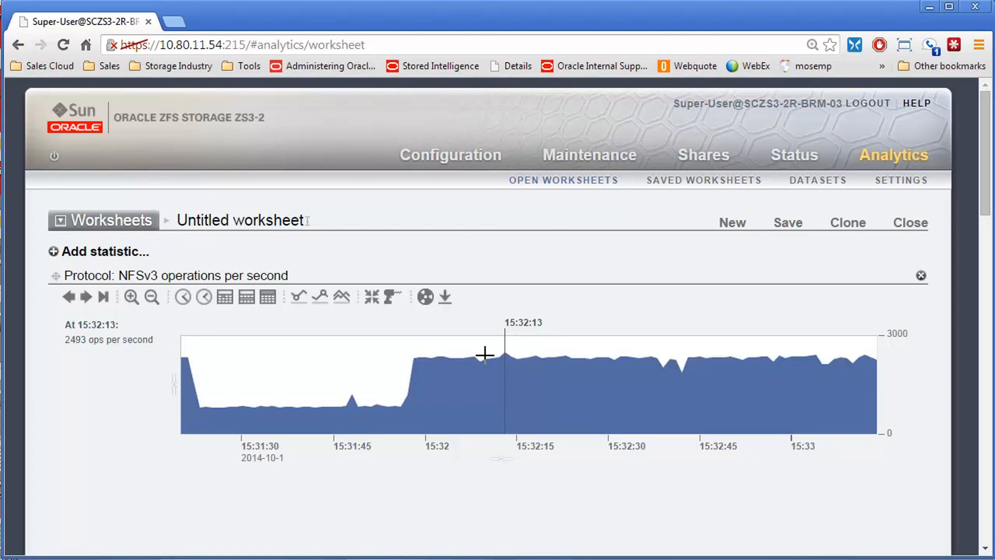
{"action": "left_click", "coordinate": [522, 327]}
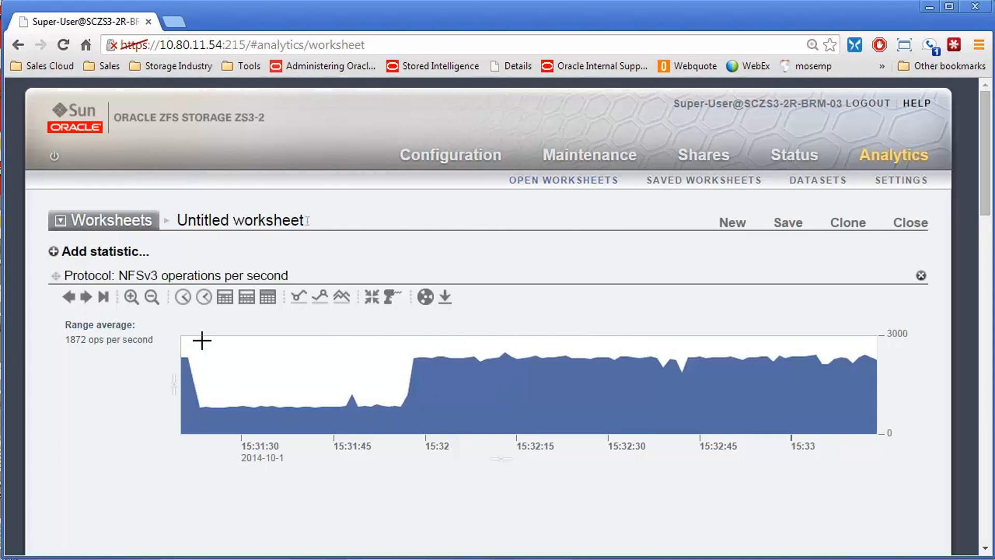
Step: Drill down into the NFSv3 operations statistic by file name and by share, adding a graph for each
{"action": "left_click", "coordinate": [389, 298]}
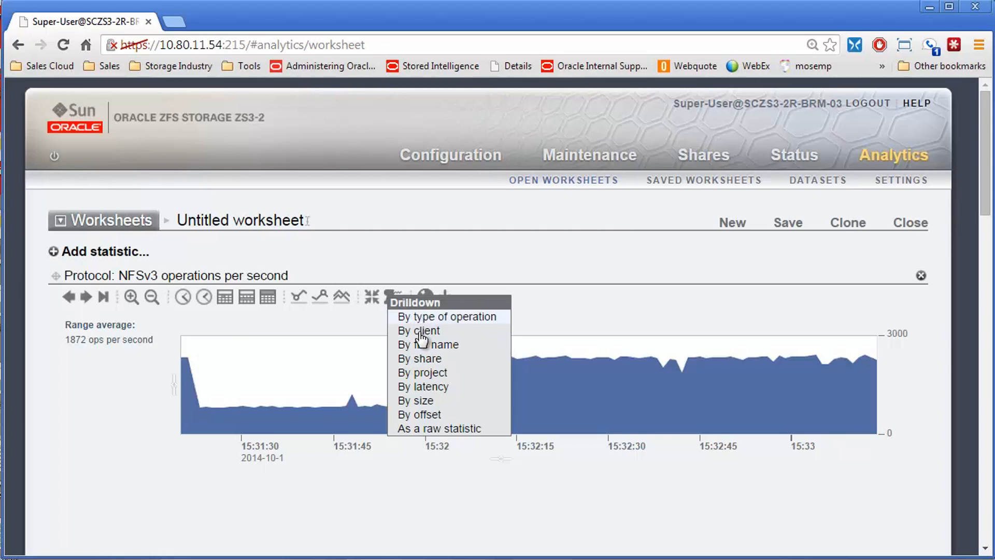
{"action": "left_click", "coordinate": [420, 344]}
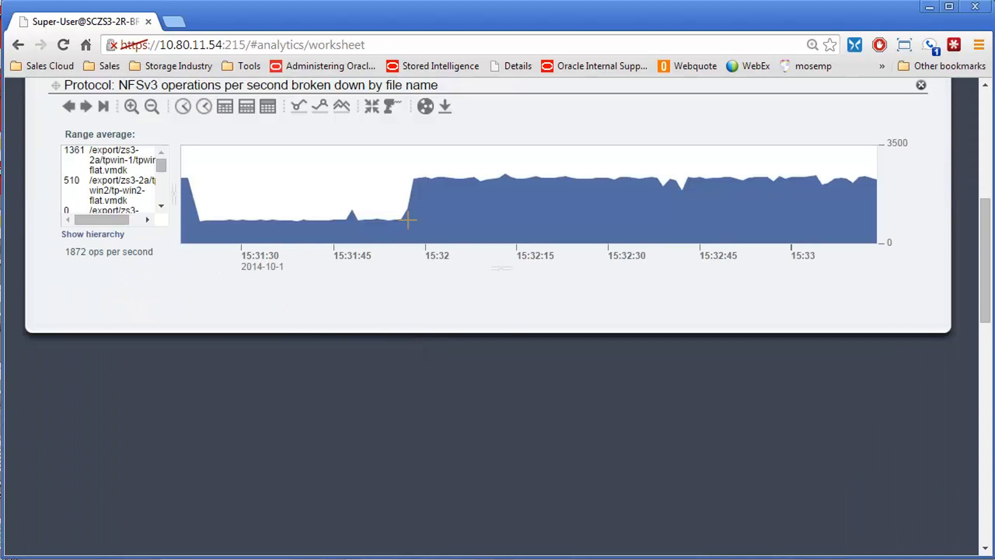
{"action": "scroll", "coordinate": [381, 259], "scroll_direction": "up", "scroll_amount": 3}
{"action": "scroll", "coordinate": [362, 277], "scroll_direction": "up", "scroll_amount": 5}
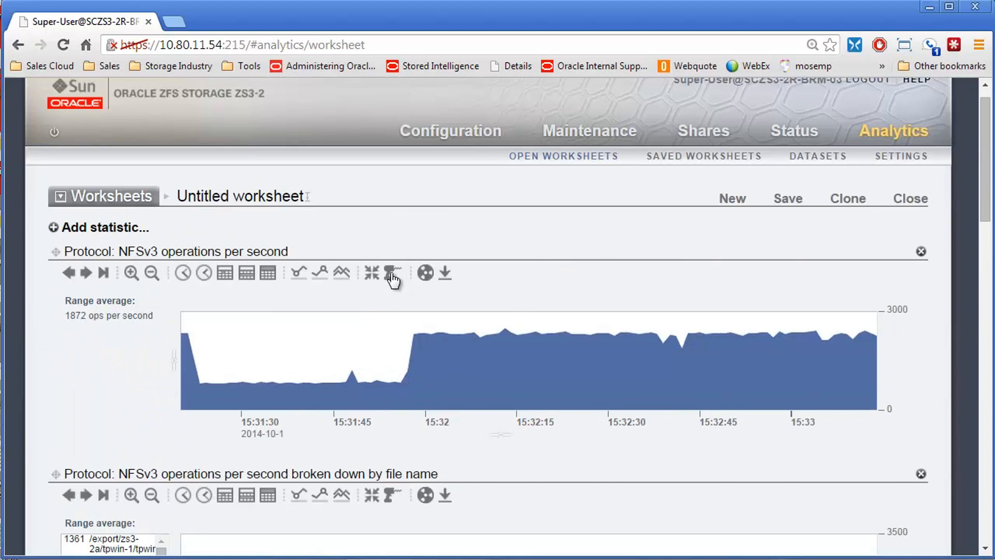
{"action": "left_click", "coordinate": [392, 273]}
{"action": "left_click", "coordinate": [421, 334]}
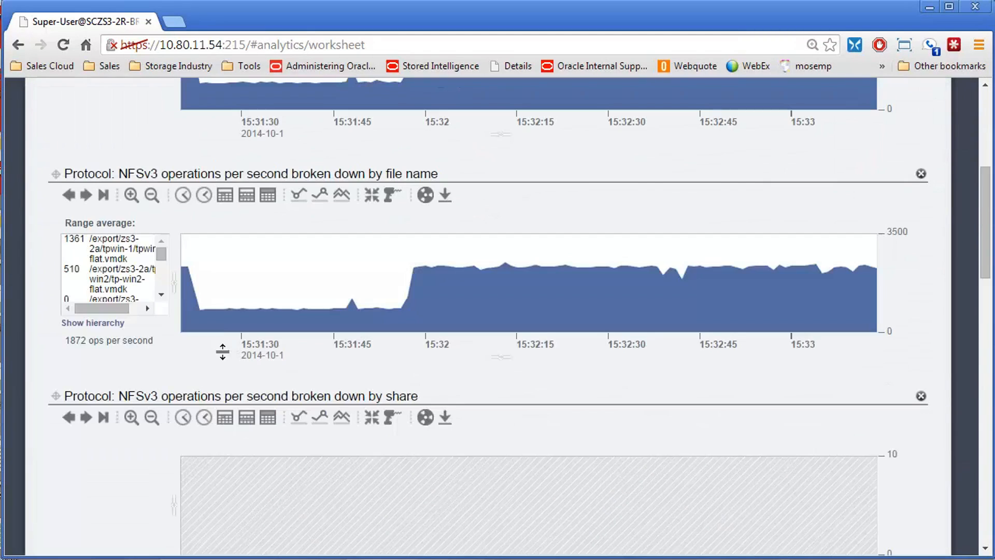
Step: Catch the by-share NFSv3 graph up to the current time and resume its real-time display
{"action": "left_click", "coordinate": [103, 418]}
{"action": "scroll", "coordinate": [570, 461], "scroll_direction": "down", "scroll_amount": 1}
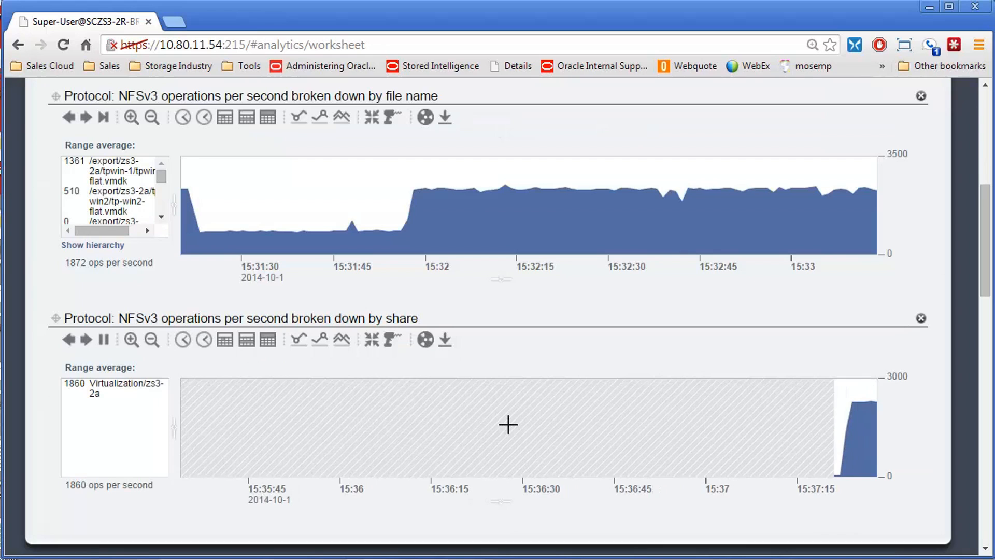
{"action": "left_click_drag", "start_coordinate": [121, 316], "coordinate": [430, 312]}
{"action": "left_click", "coordinate": [430, 312]}
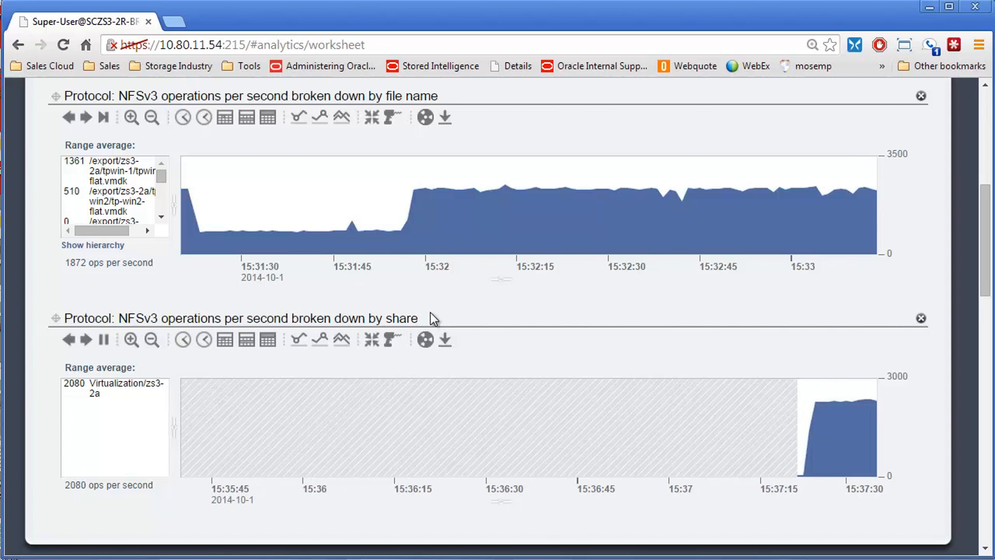
{"action": "scroll", "coordinate": [724, 367], "scroll_direction": "up", "scroll_amount": 8}
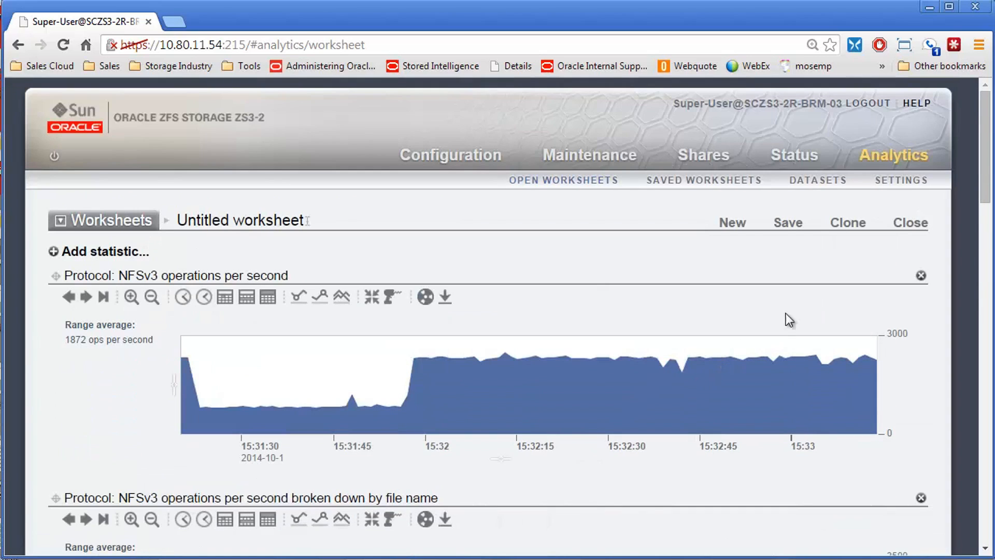
{"action": "scroll", "coordinate": [595, 315], "scroll_direction": "down", "scroll_amount": 9}
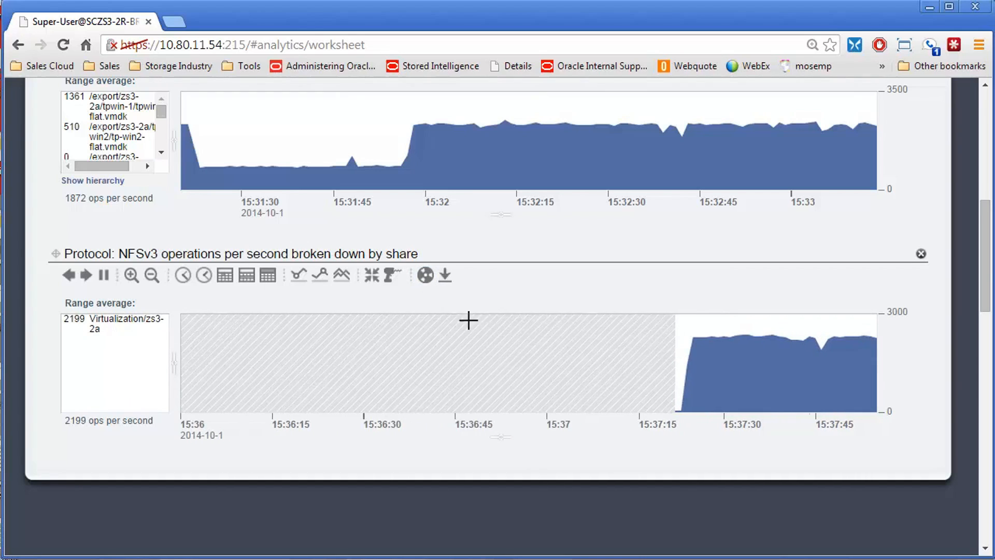
Step: Try to save the overall NFSv3 operations per second statistic as a dataset and dismiss the message
{"action": "scroll", "coordinate": [479, 328], "scroll_direction": "up", "scroll_amount": 7}
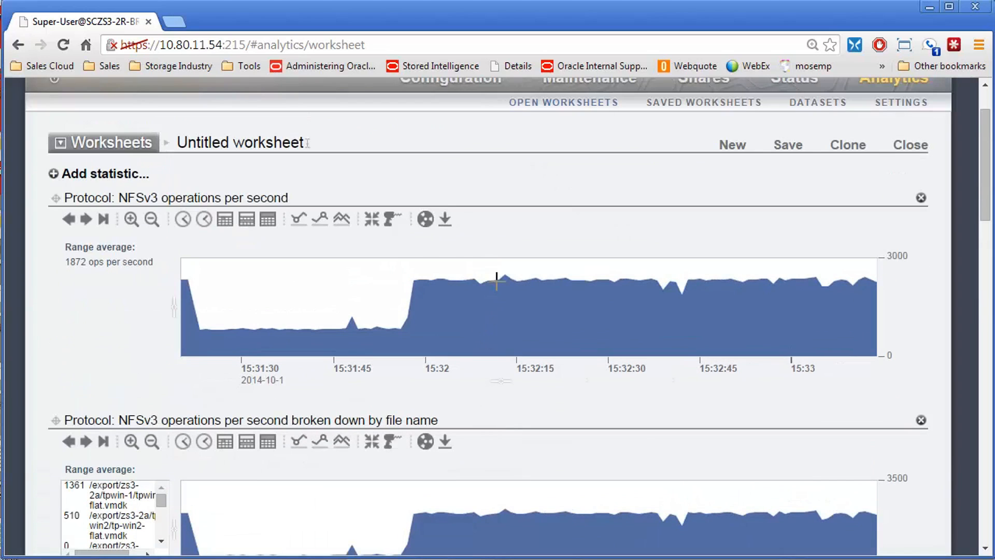
{"action": "left_click", "coordinate": [424, 221]}
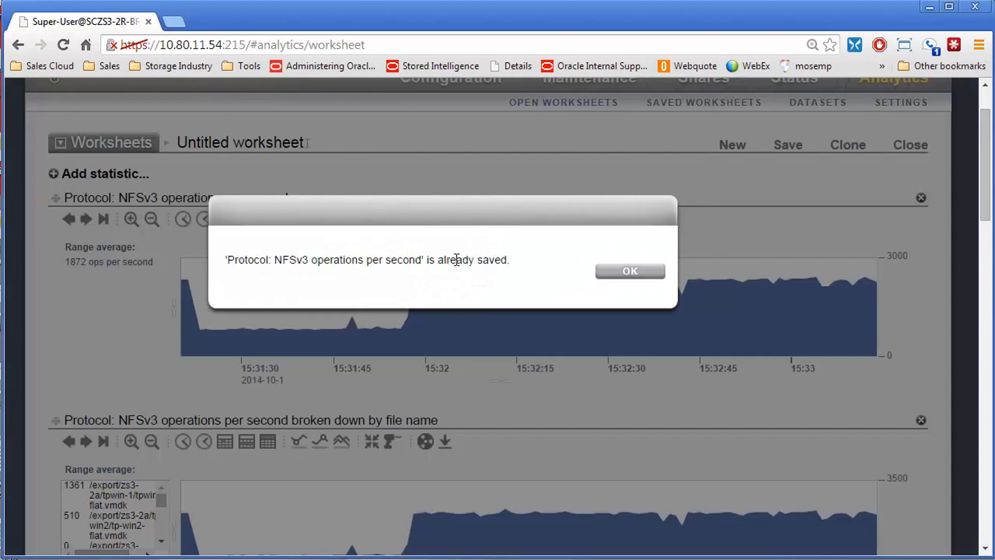
{"action": "left_click", "coordinate": [630, 273]}
Step: Widen the share list beside the by-share NFSv3 graph so the full share name fits on one line
{"action": "scroll", "coordinate": [576, 306], "scroll_direction": "down", "scroll_amount": 7}
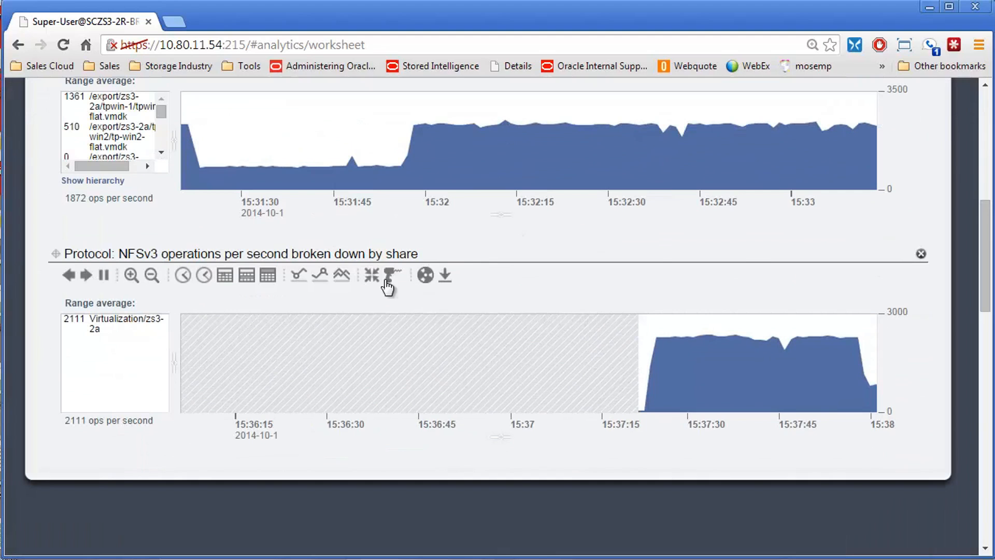
{"action": "left_click_drag", "start_coordinate": [120, 251], "coordinate": [445, 258]}
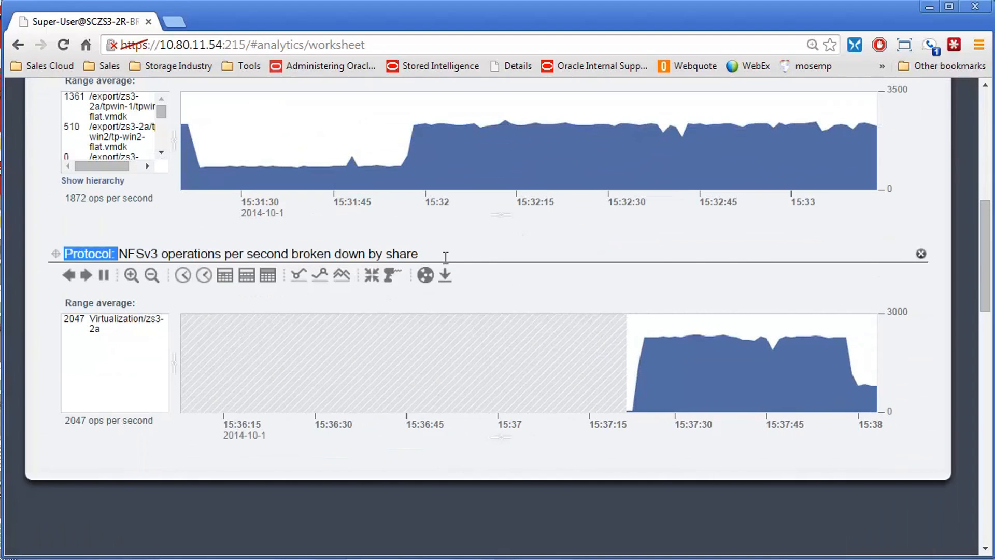
{"action": "left_click", "coordinate": [409, 255]}
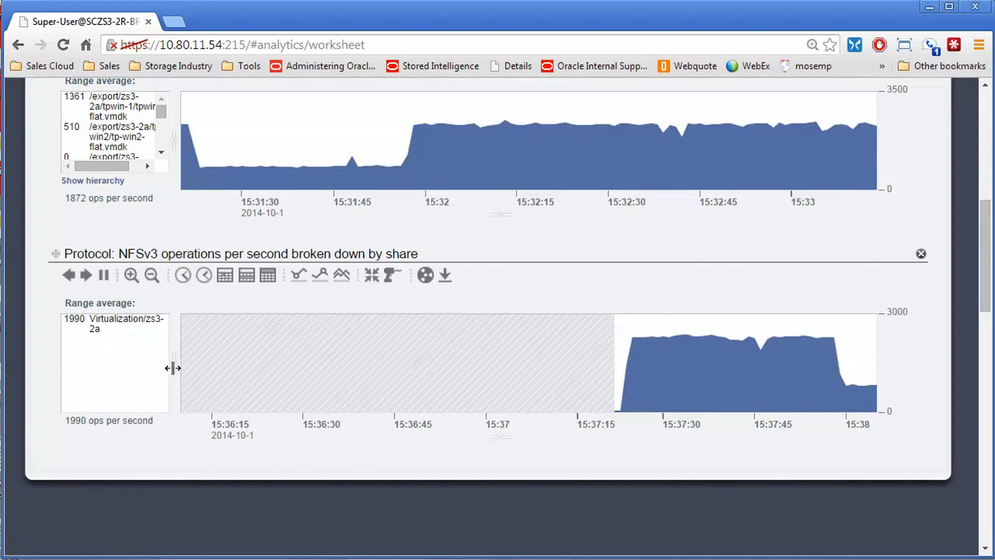
{"action": "left_click_drag", "start_coordinate": [173, 373], "coordinate": [181, 373]}
{"action": "left_click_drag", "start_coordinate": [284, 359], "coordinate": [251, 357]}
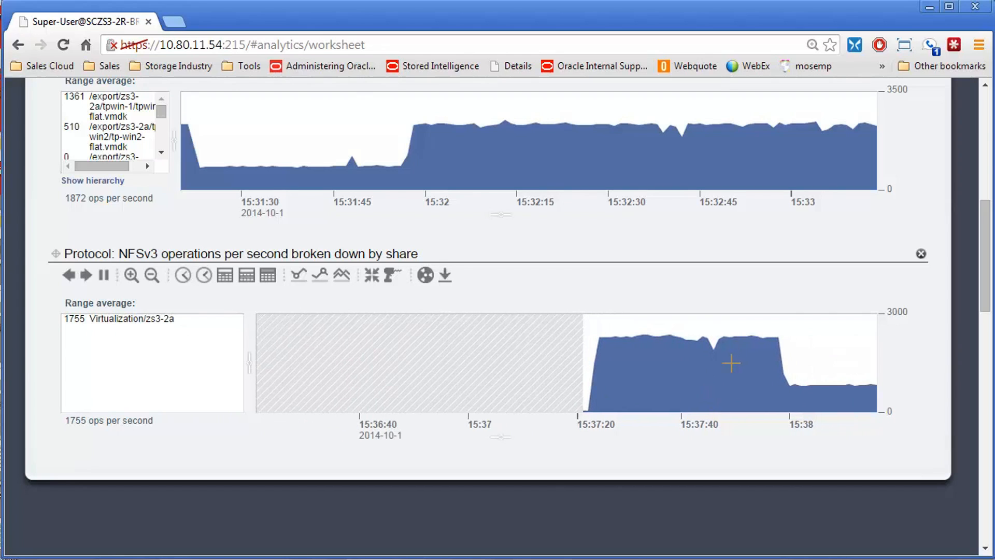
Step: Export the overall NFSv3 operations graph's data as a CSV file and close the browser's download bar
{"action": "scroll", "coordinate": [578, 377], "scroll_direction": "up", "scroll_amount": 10}
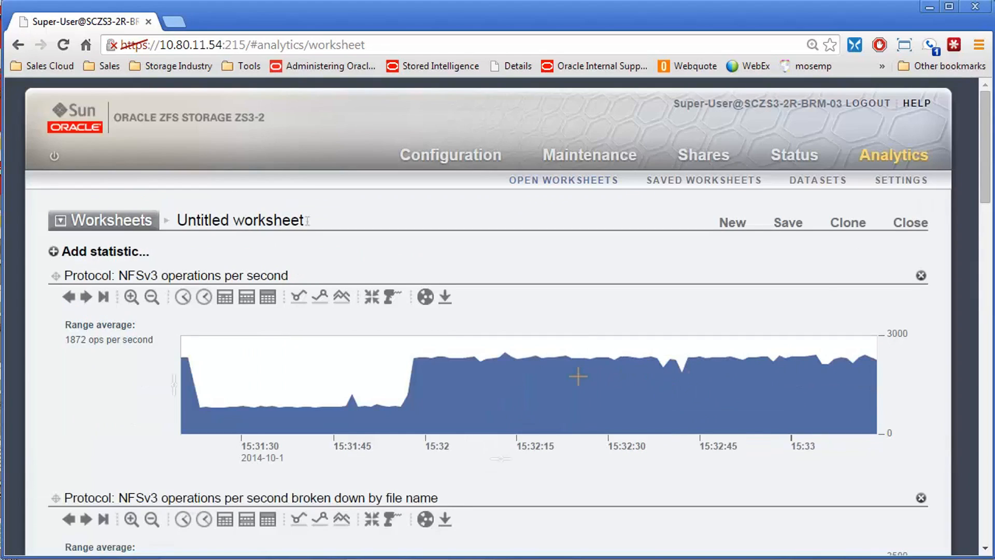
{"action": "scroll", "coordinate": [578, 377], "scroll_direction": "down", "scroll_amount": 6}
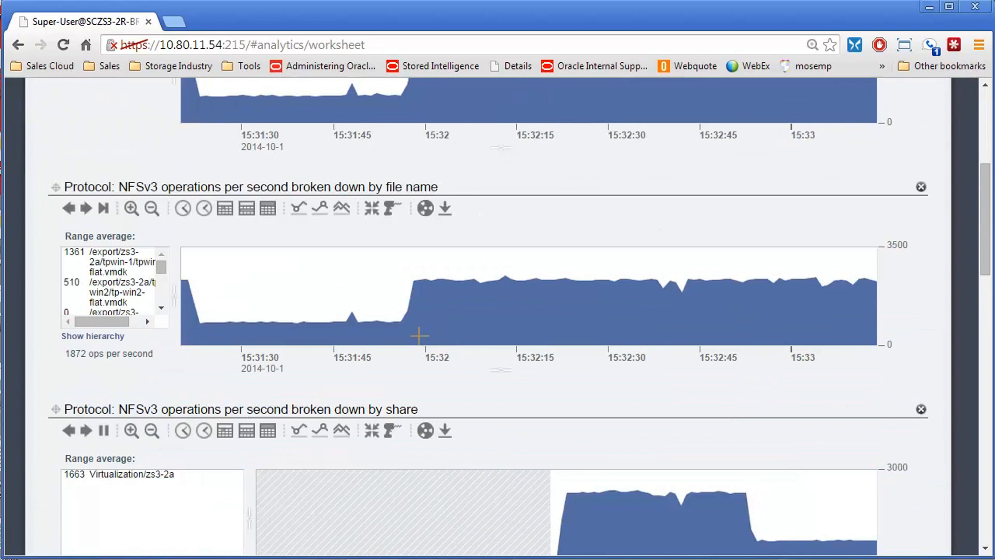
{"action": "scroll", "coordinate": [434, 377], "scroll_direction": "up", "scroll_amount": 2}
{"action": "scroll", "coordinate": [435, 377], "scroll_direction": "up", "scroll_amount": 3}
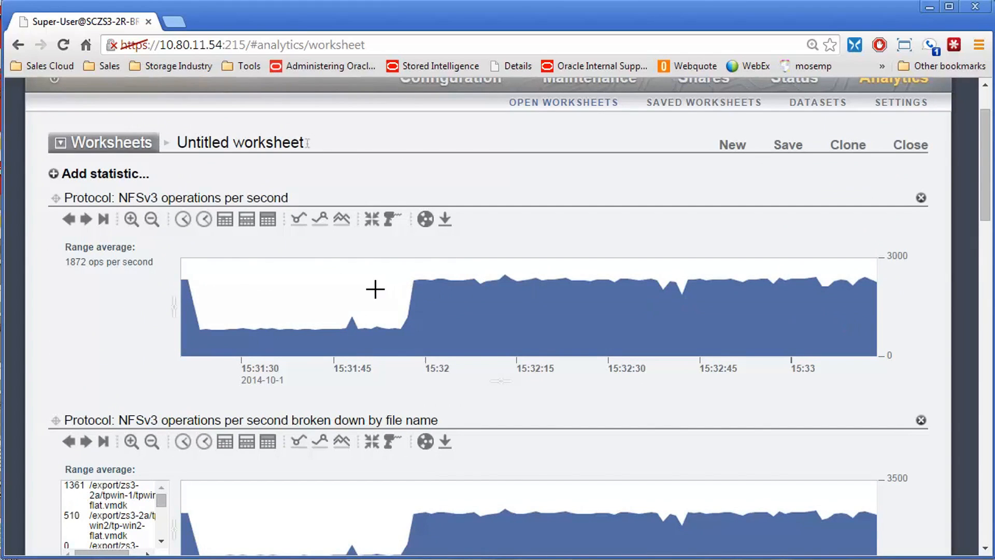
{"action": "scroll", "coordinate": [375, 289], "scroll_direction": "down", "scroll_amount": 6}
{"action": "scroll", "coordinate": [324, 291], "scroll_direction": "up", "scroll_amount": 8}
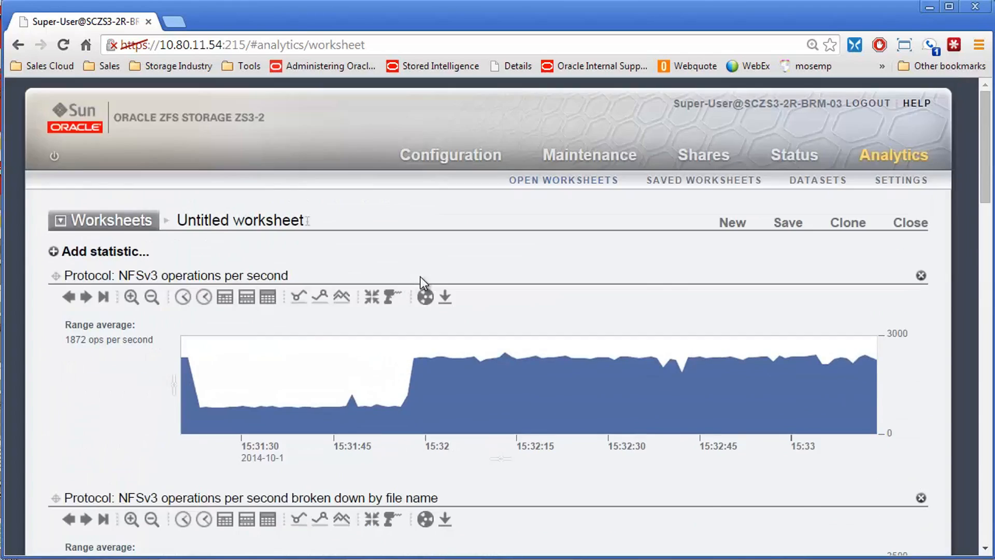
{"action": "left_click", "coordinate": [445, 297]}
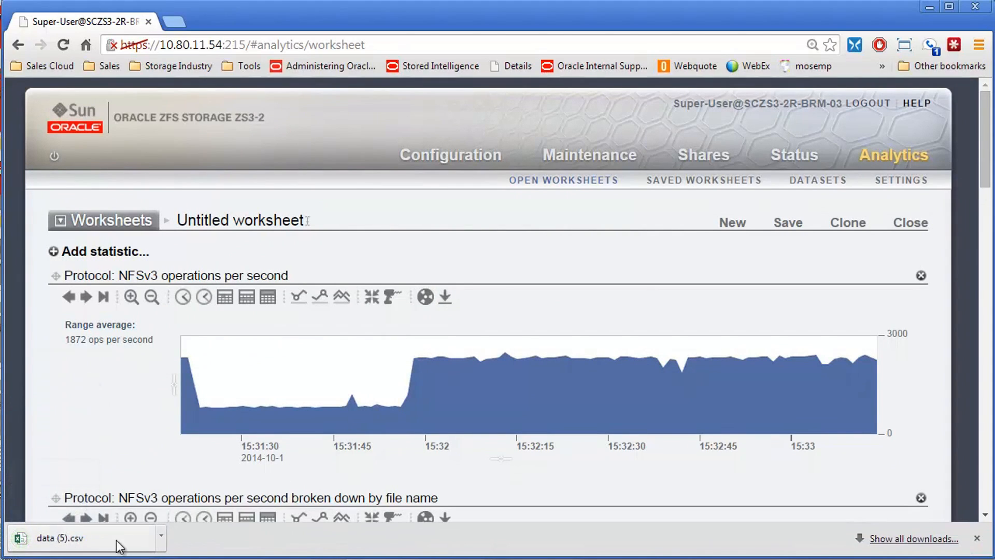
{"action": "left_click", "coordinate": [978, 539]}
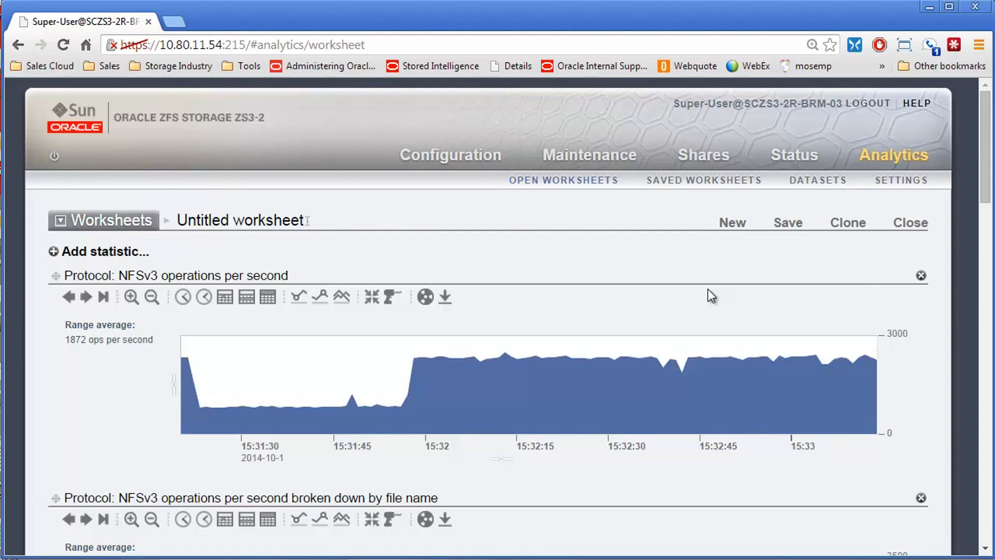
Step: Locate the maximum and the minimum point of NFSv3 operations in the by-share graph
{"action": "scroll", "coordinate": [226, 400], "scroll_direction": "down", "scroll_amount": 4}
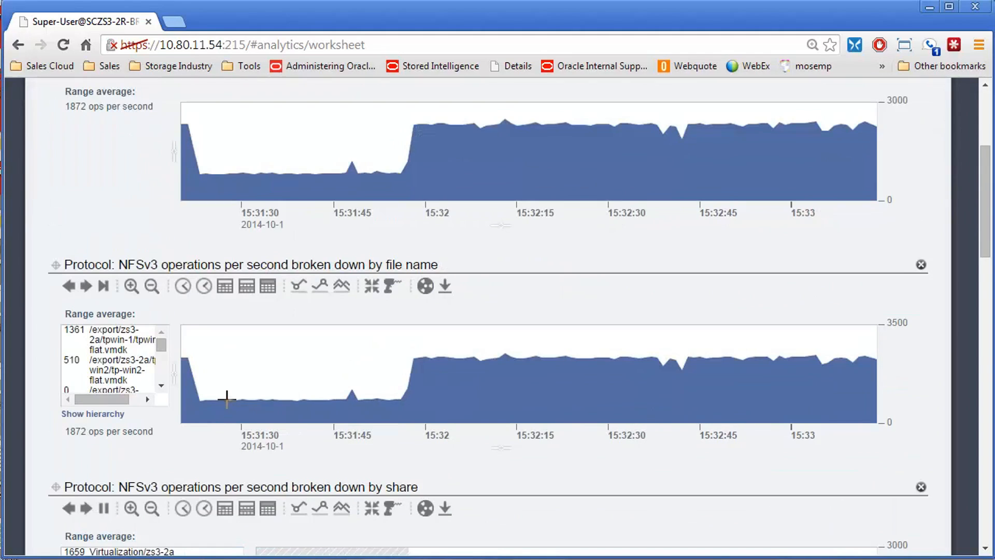
{"action": "scroll", "coordinate": [227, 399], "scroll_direction": "down", "scroll_amount": 8}
{"action": "scroll", "coordinate": [253, 409], "scroll_direction": "up", "scroll_amount": 4}
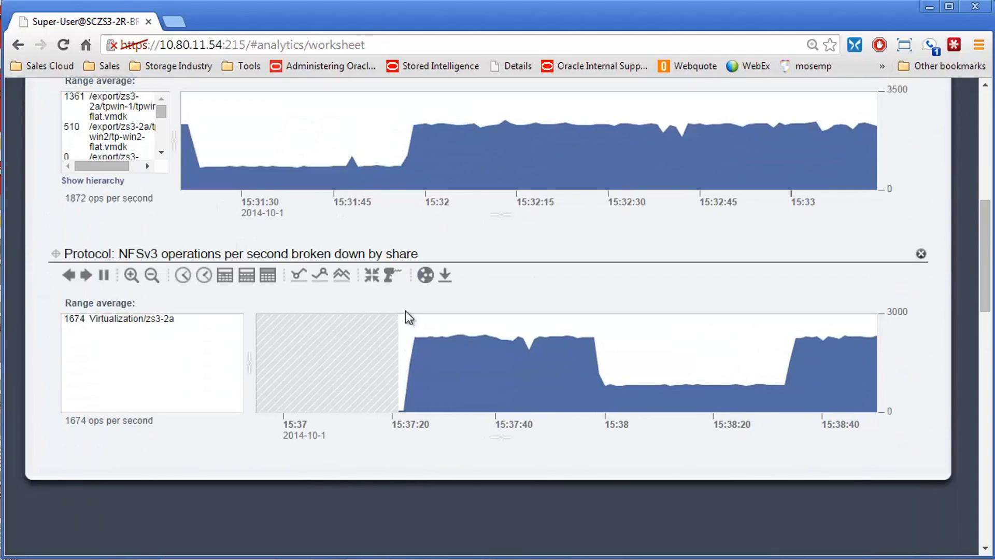
{"action": "left_click", "coordinate": [322, 276]}
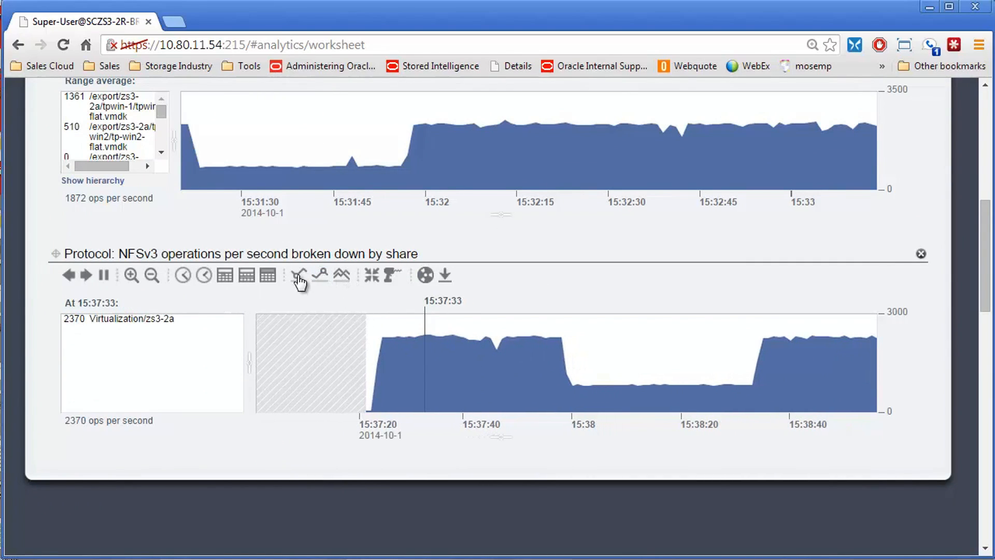
{"action": "left_click", "coordinate": [299, 277]}
{"action": "left_click", "coordinate": [298, 280]}
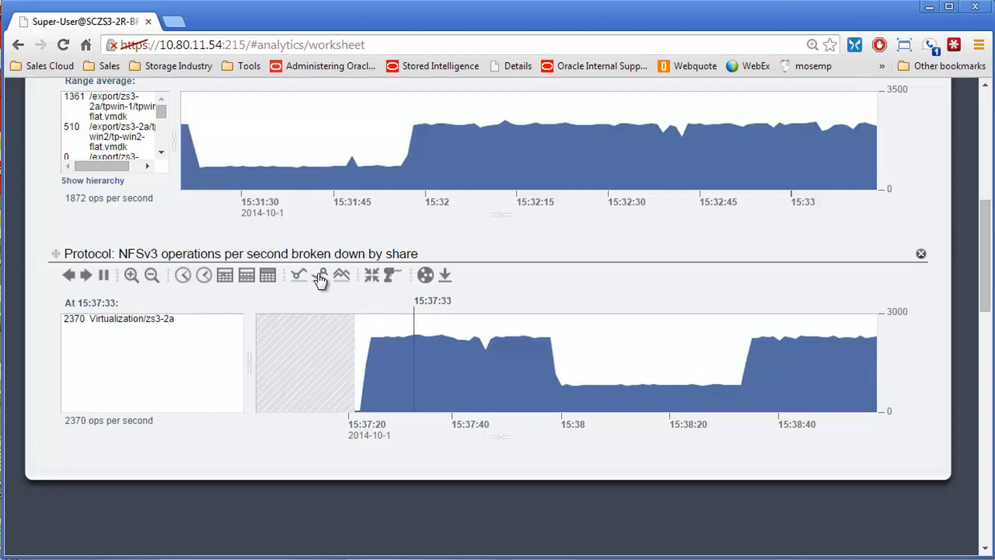
Step: Synchronize all worksheet graphs to the by-share graph's time and pause their real-time display
{"action": "left_click", "coordinate": [372, 276]}
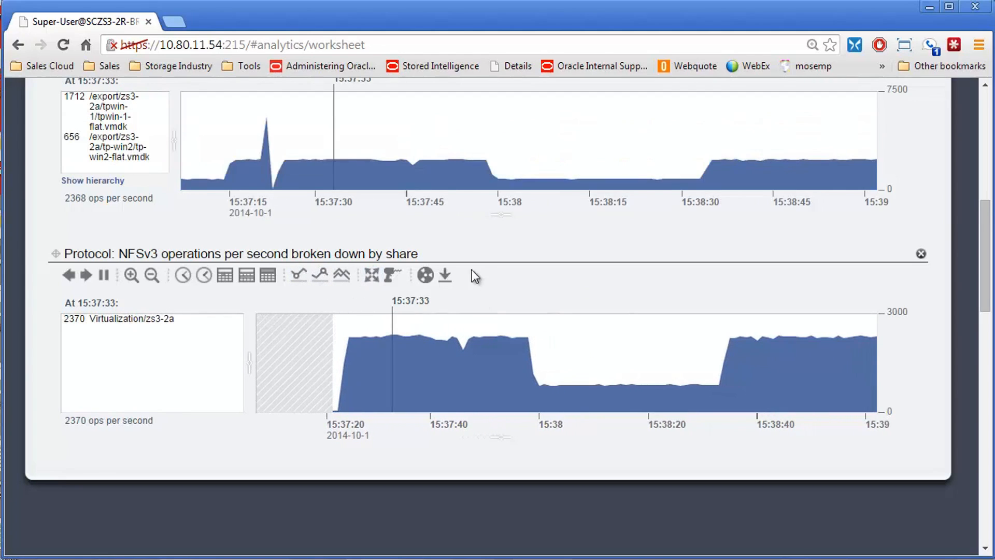
{"action": "scroll", "coordinate": [204, 257], "scroll_direction": "up", "scroll_amount": 6}
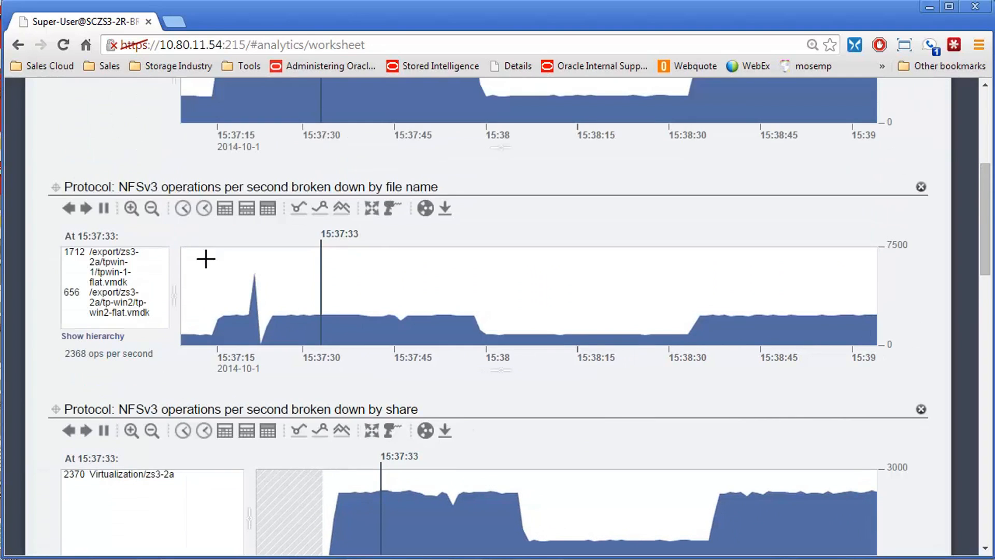
{"action": "scroll", "coordinate": [311, 271], "scroll_direction": "down", "scroll_amount": 2}
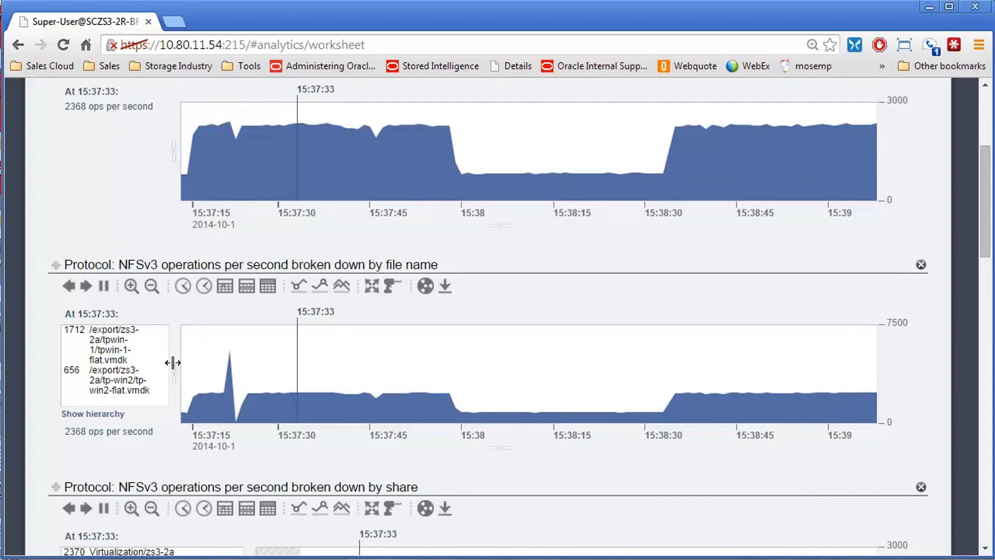
{"action": "left_click", "coordinate": [104, 291]}
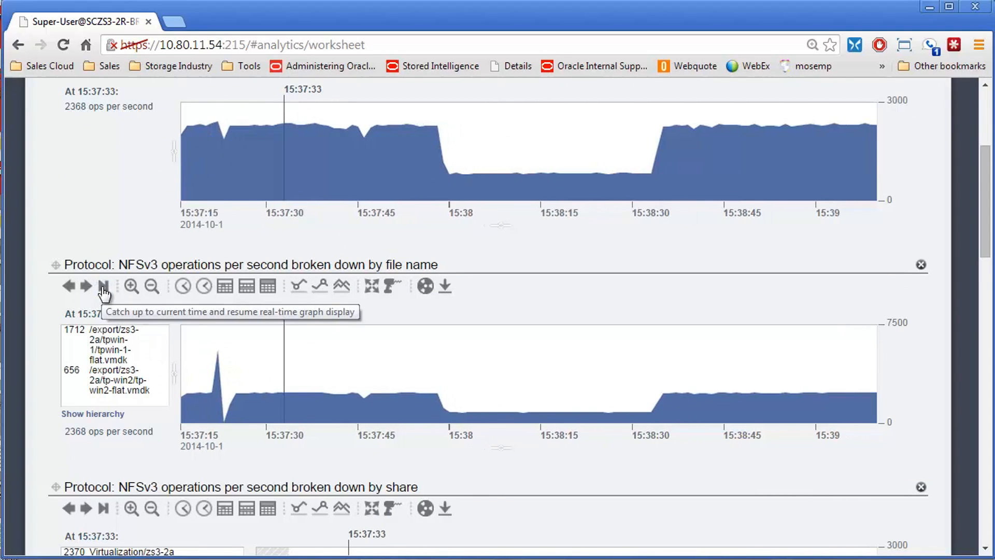
Step: Widen the file list beside the by-file-name graph so the full .vmdk paths fit on one line
{"action": "scroll", "coordinate": [220, 299], "scroll_direction": "down", "scroll_amount": 3}
{"action": "scroll", "coordinate": [220, 298], "scroll_direction": "down", "scroll_amount": 2}
{"action": "scroll", "coordinate": [222, 294], "scroll_direction": "up", "scroll_amount": 5}
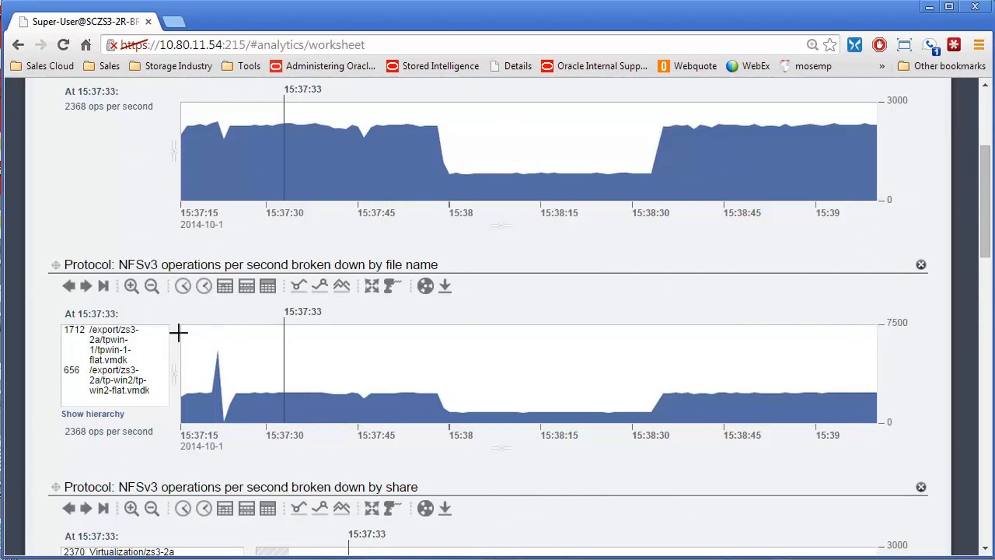
{"action": "left_click_drag", "start_coordinate": [176, 384], "coordinate": [356, 386]}
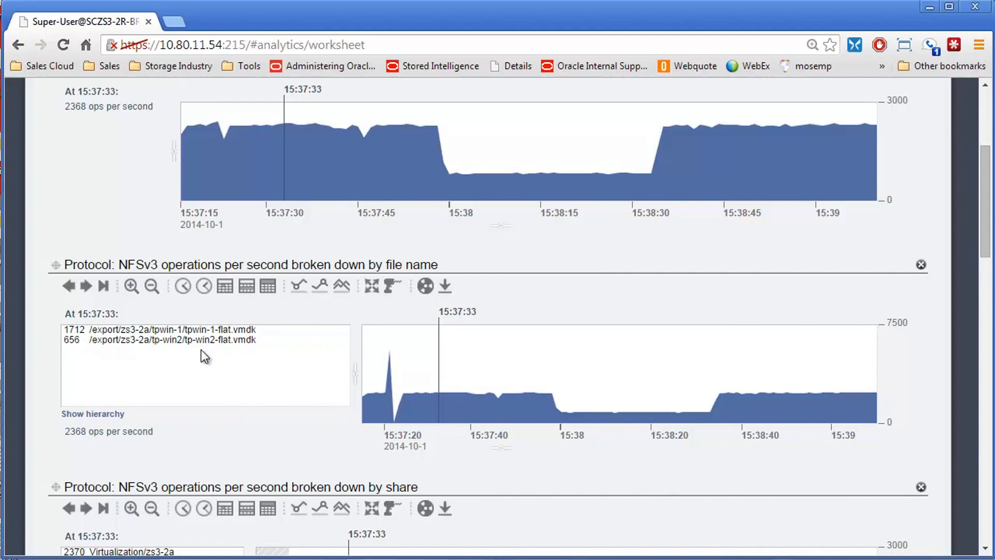
Step: Remove the NFSv3 graph broken down by share from the worksheet
{"action": "scroll", "coordinate": [218, 370], "scroll_direction": "down", "scroll_amount": 5}
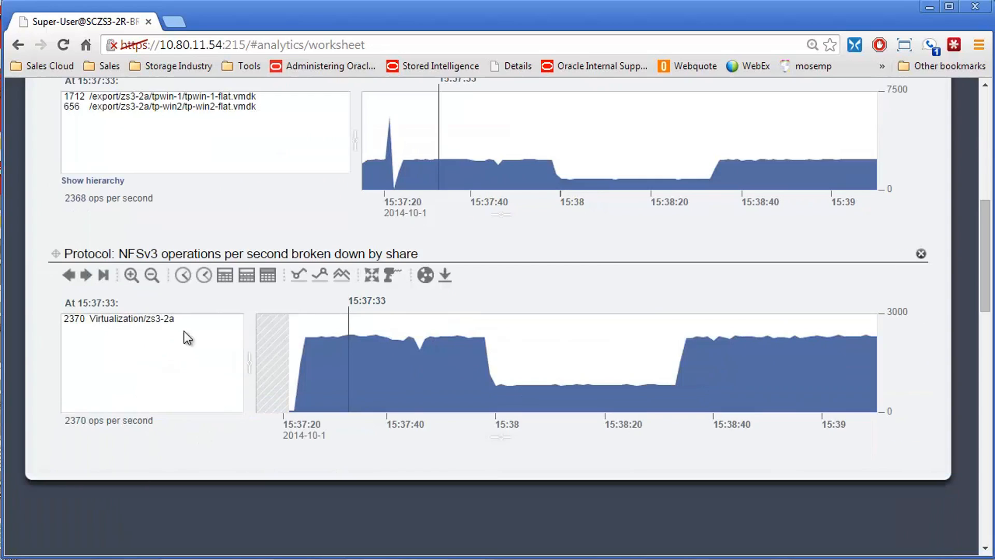
{"action": "scroll", "coordinate": [191, 360], "scroll_direction": "down", "scroll_amount": 2}
{"action": "scroll", "coordinate": [244, 341], "scroll_direction": "up", "scroll_amount": 8}
{"action": "scroll", "coordinate": [870, 467], "scroll_direction": "down", "scroll_amount": 3}
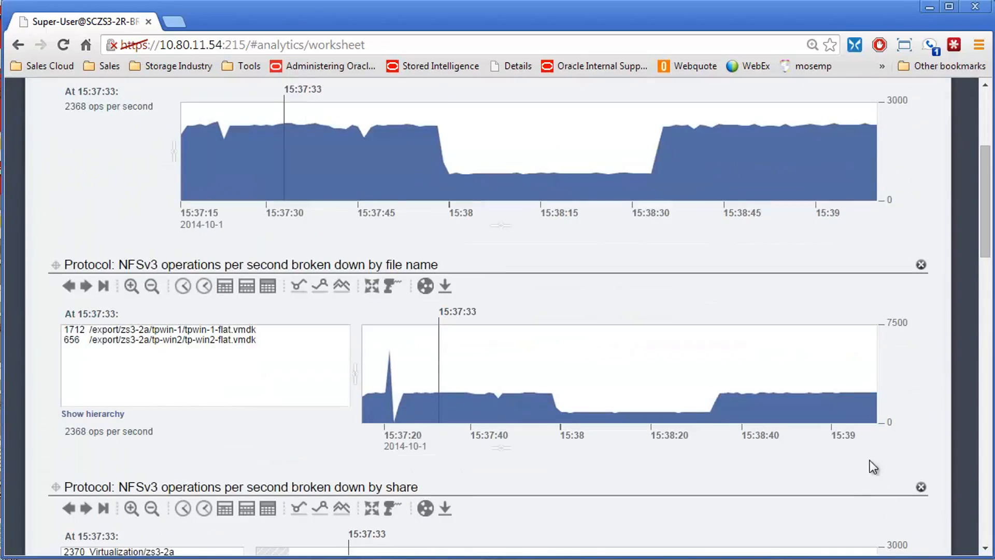
{"action": "left_click", "coordinate": [920, 487]}
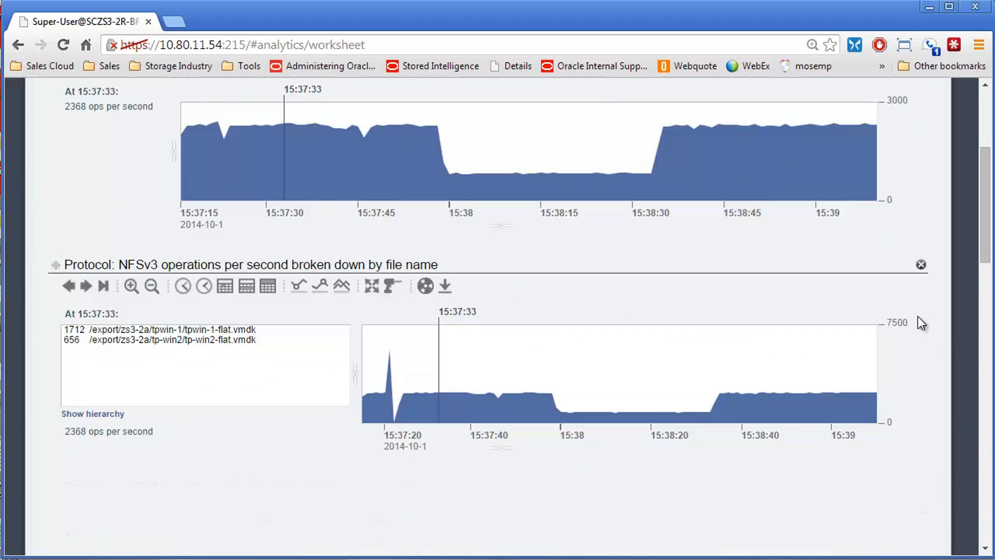
Step: Remove the NFSv3 graph broken down by file name and resume real-time display of the remaining NFSv3 operations graph
{"action": "left_click", "coordinate": [921, 264]}
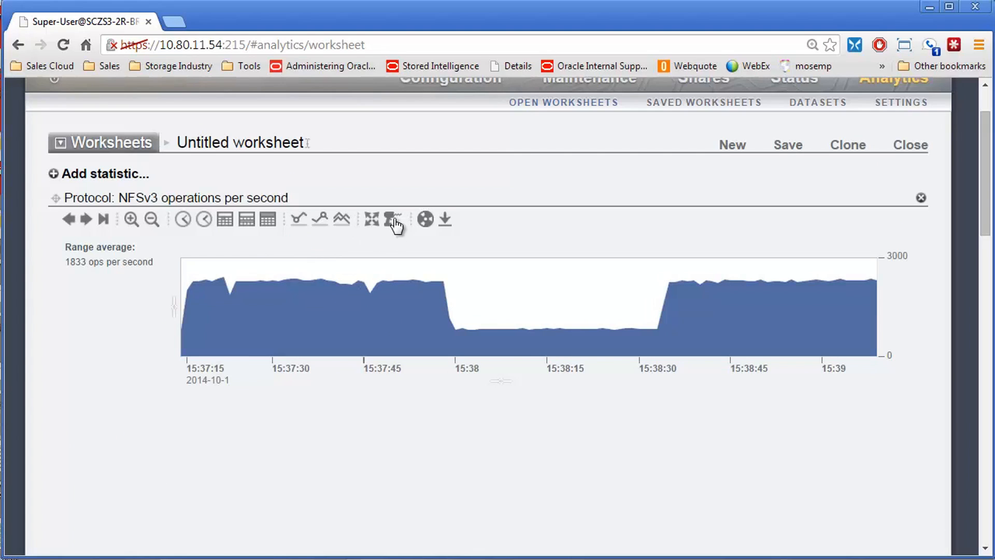
{"action": "left_click", "coordinate": [104, 220]}
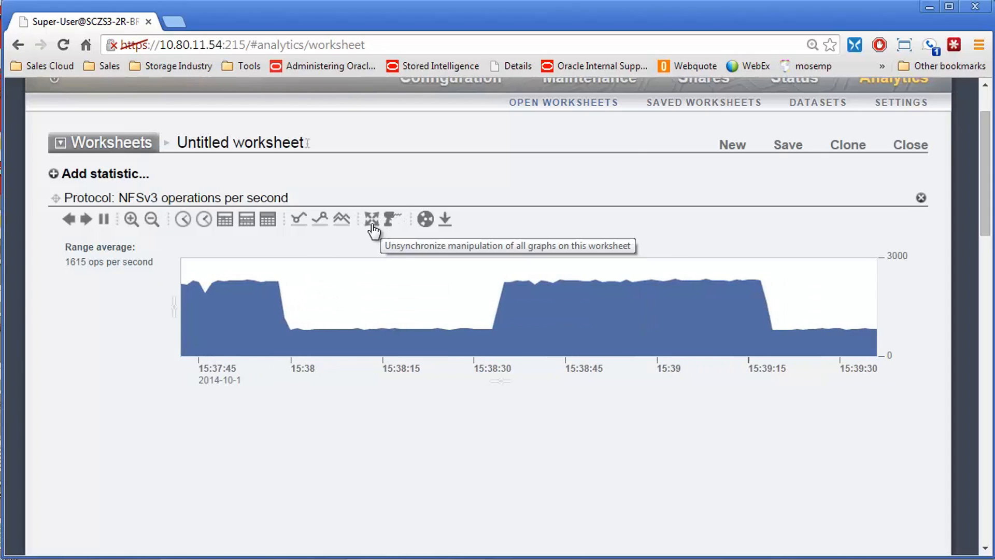
Step: Drill down the NFSv3 operations graph by client and highlight client 10.80.54.143 in the new graph
{"action": "left_click", "coordinate": [392, 219]}
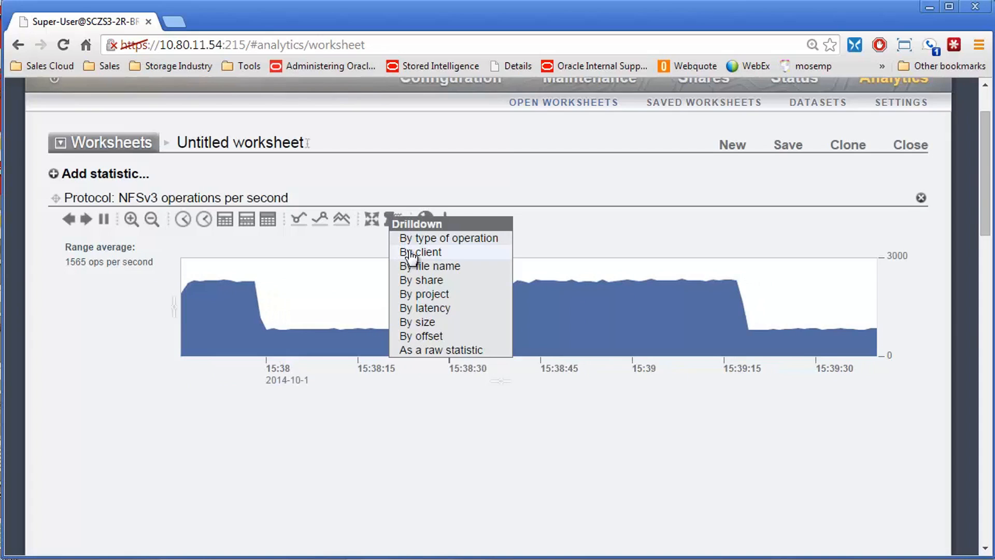
{"action": "left_click", "coordinate": [411, 253]}
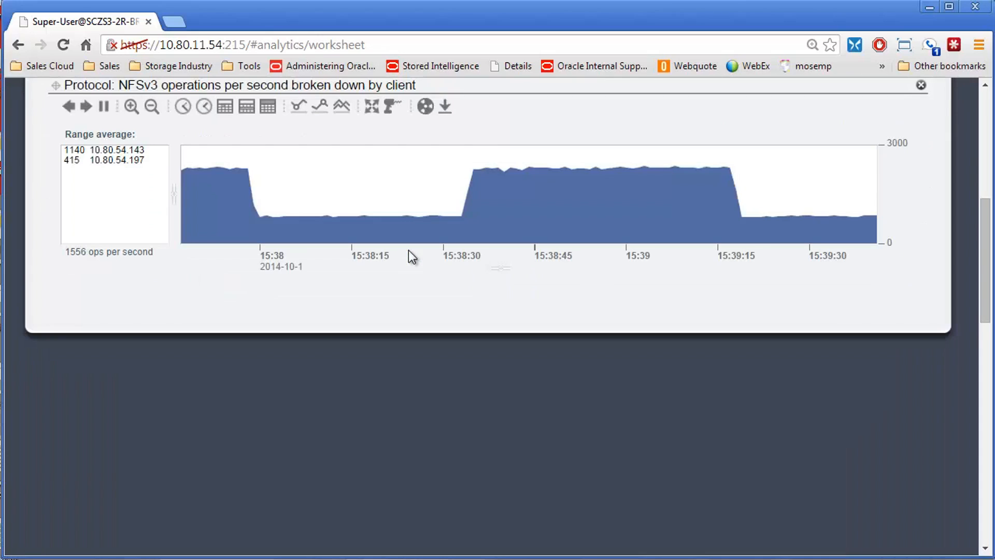
{"action": "left_click", "coordinate": [98, 160]}
{"action": "left_click", "coordinate": [100, 151]}
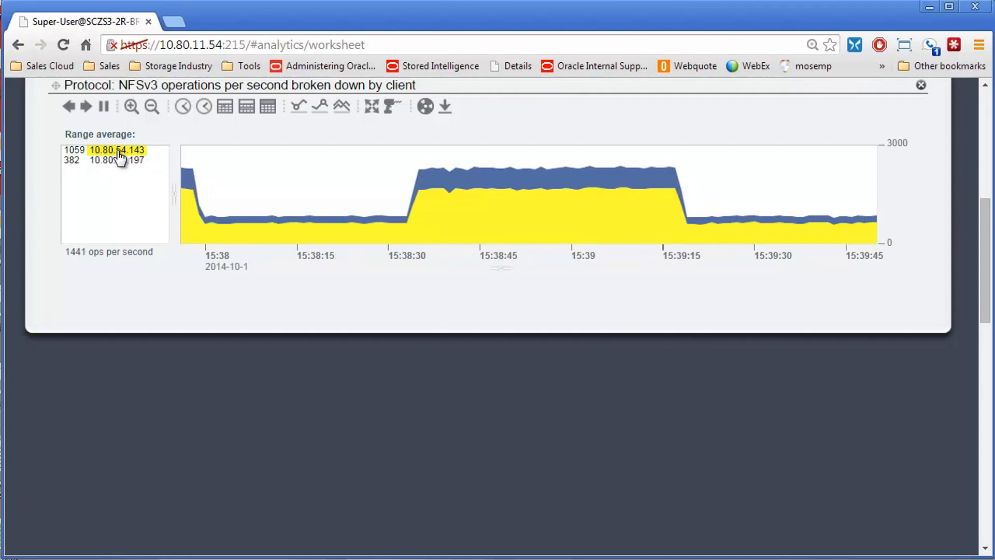
Step: Drill down on client 10.80.54.143 by file name
{"action": "right_click", "coordinate": [118, 151]}
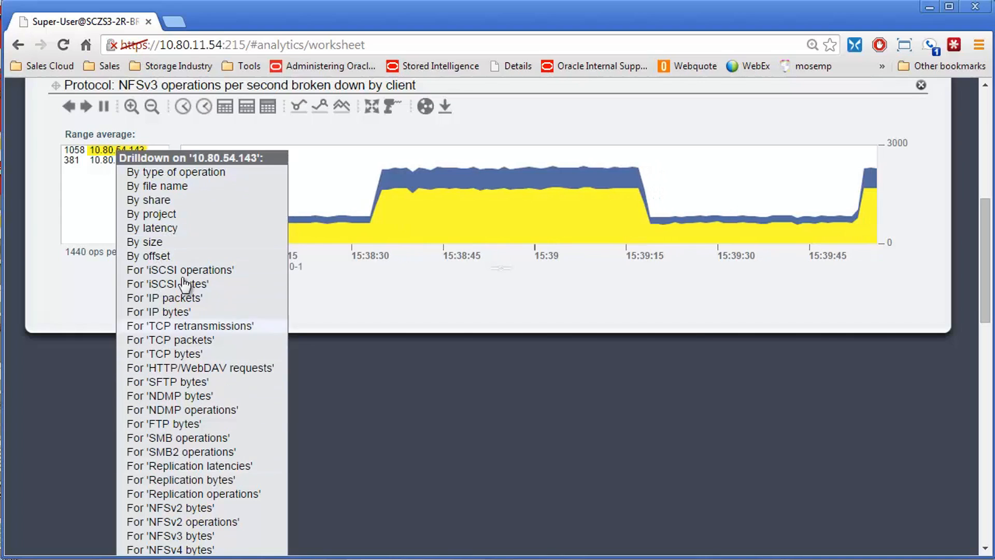
{"action": "left_click", "coordinate": [154, 183]}
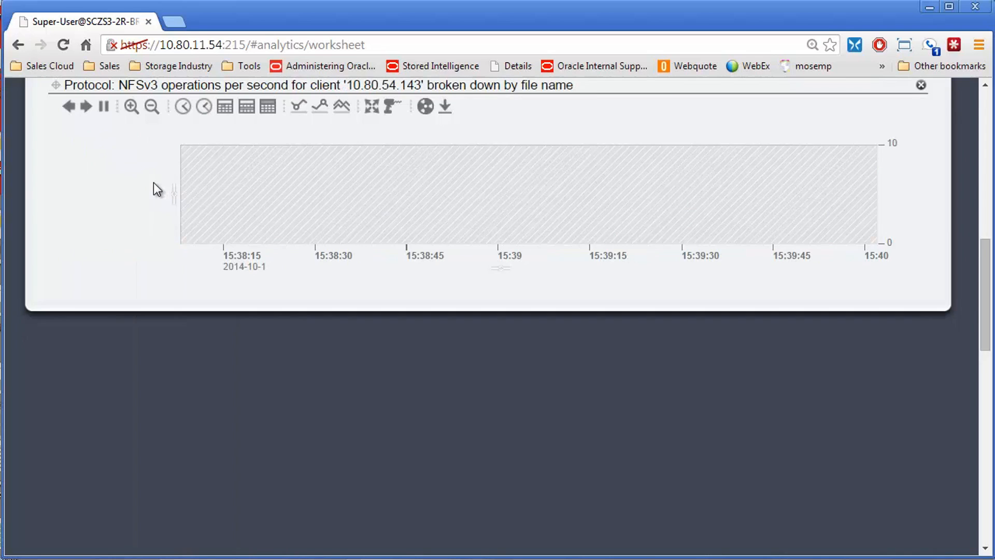
{"action": "scroll", "coordinate": [114, 158], "scroll_direction": "up", "scroll_amount": 1}
{"action": "scroll", "coordinate": [115, 164], "scroll_direction": "up", "scroll_amount": 3}
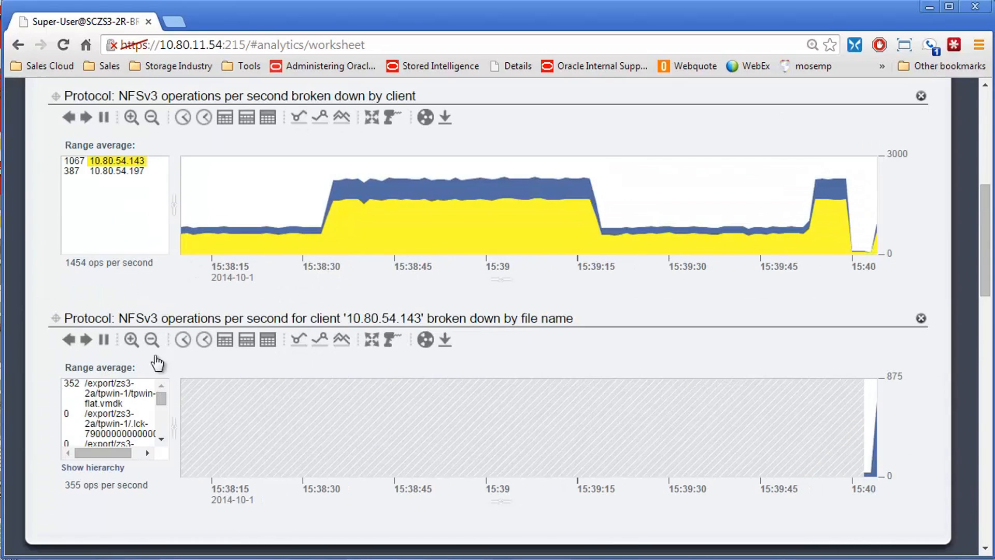
Step: Widen the file list of the client's by-file-name graph to show full paths and highlight /export/zs3-2a/tpwin-1/tpwin-1-flat.vmdk
{"action": "left_click_drag", "start_coordinate": [207, 318], "coordinate": [382, 310]}
{"action": "left_click", "coordinate": [414, 313]}
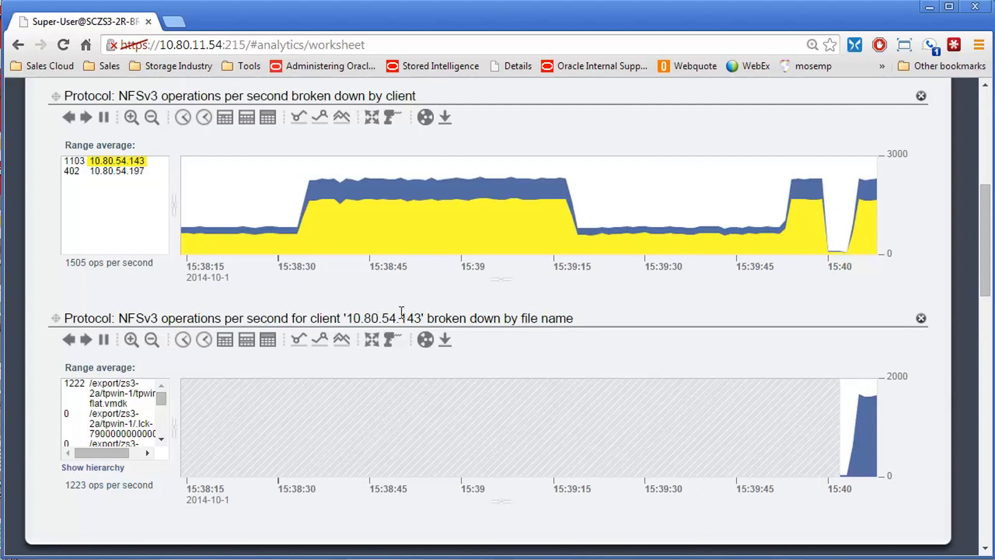
{"action": "left_click_drag", "start_coordinate": [174, 430], "coordinate": [409, 431]}
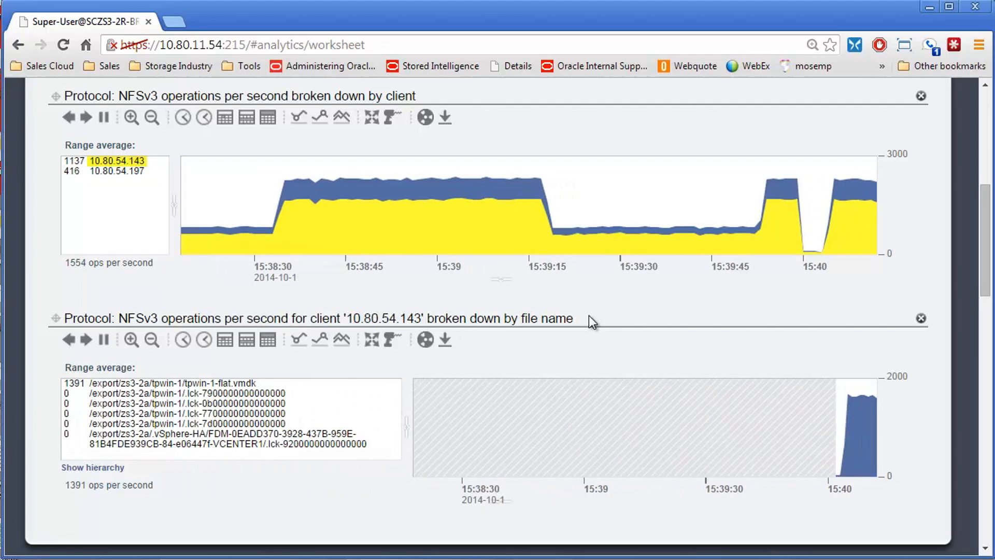
{"action": "left_click", "coordinate": [223, 384]}
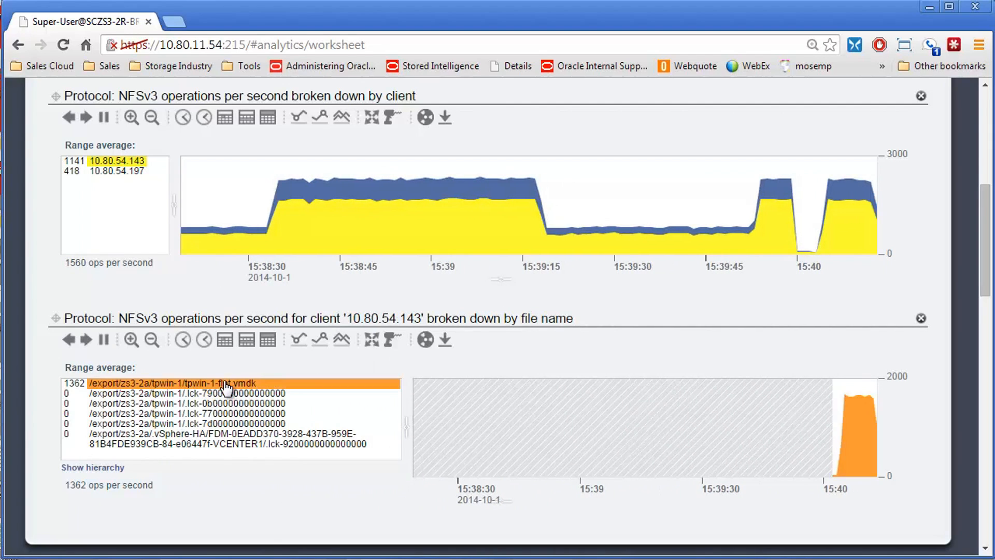
{"action": "mouse_move", "coordinate": [195, 384]}
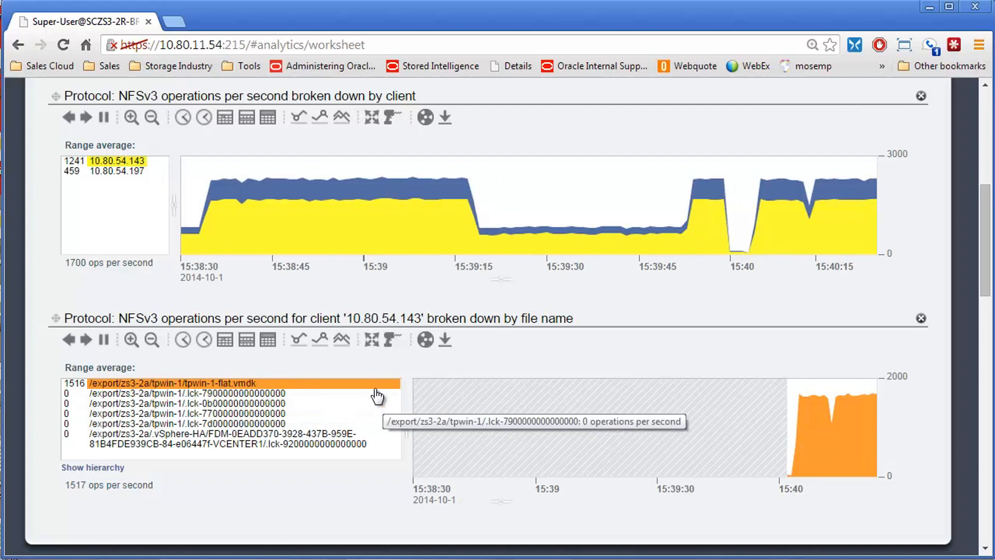
Step: Drill down on /export/zs3-2a/tpwin-1/tpwin-1-flat.vmdk by type of operation
{"action": "scroll", "coordinate": [268, 371], "scroll_direction": "down", "scroll_amount": 2}
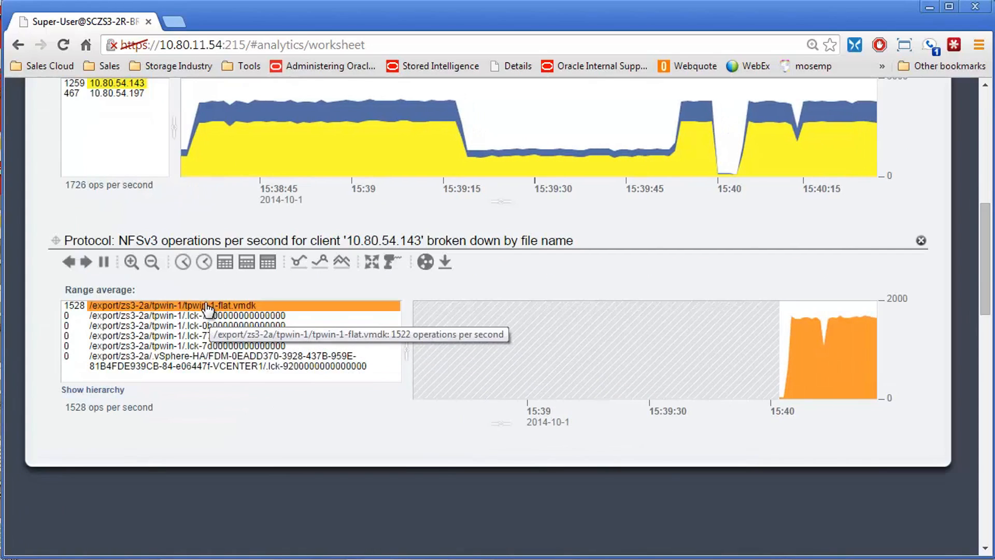
{"action": "left_click", "coordinate": [206, 305]}
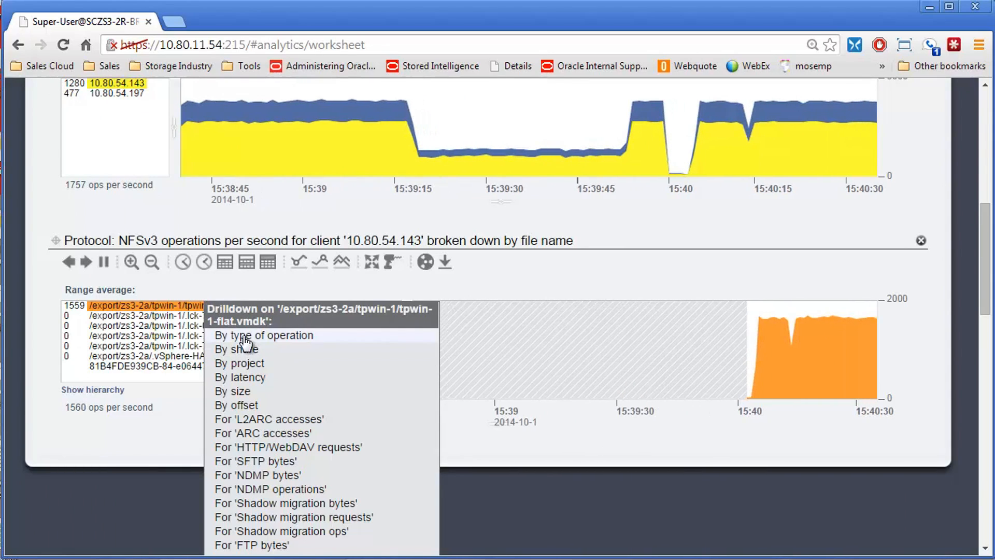
{"action": "left_click", "coordinate": [248, 338]}
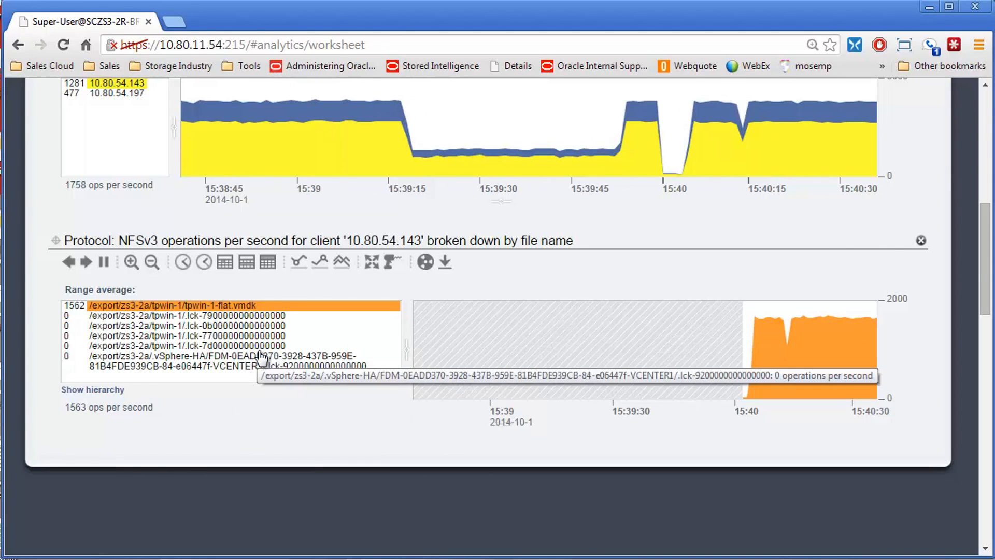
{"action": "scroll", "coordinate": [251, 275], "scroll_direction": "up", "scroll_amount": 3}
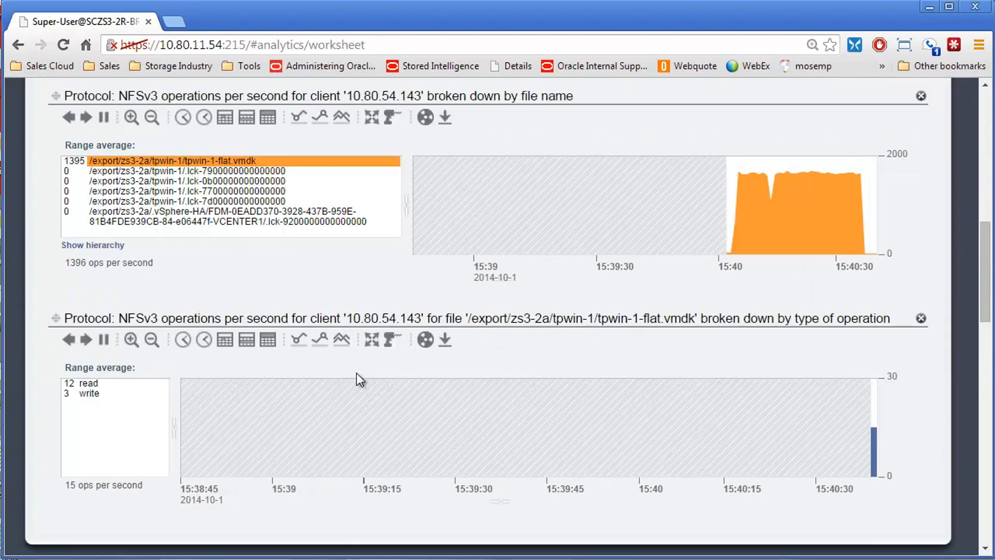
Step: Highlight the read operations and then the write operations in the by-type-of-operation graph
{"action": "left_click", "coordinate": [94, 384]}
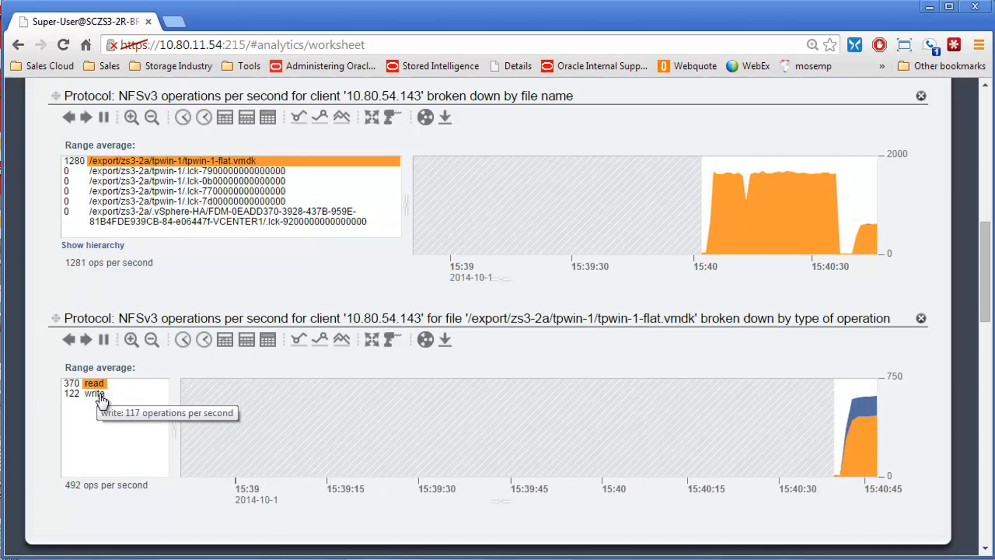
{"action": "left_click", "coordinate": [97, 395]}
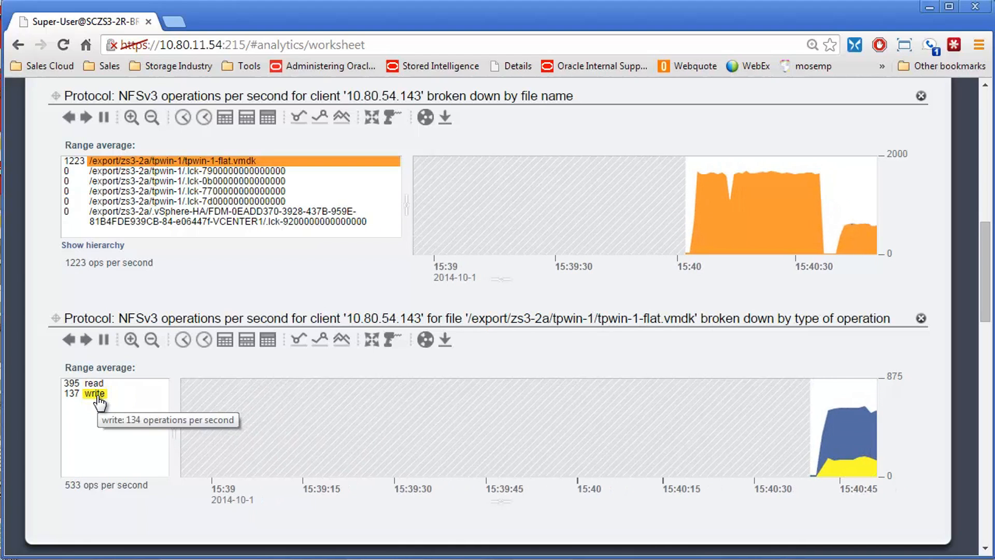
{"action": "left_click", "coordinate": [846, 444]}
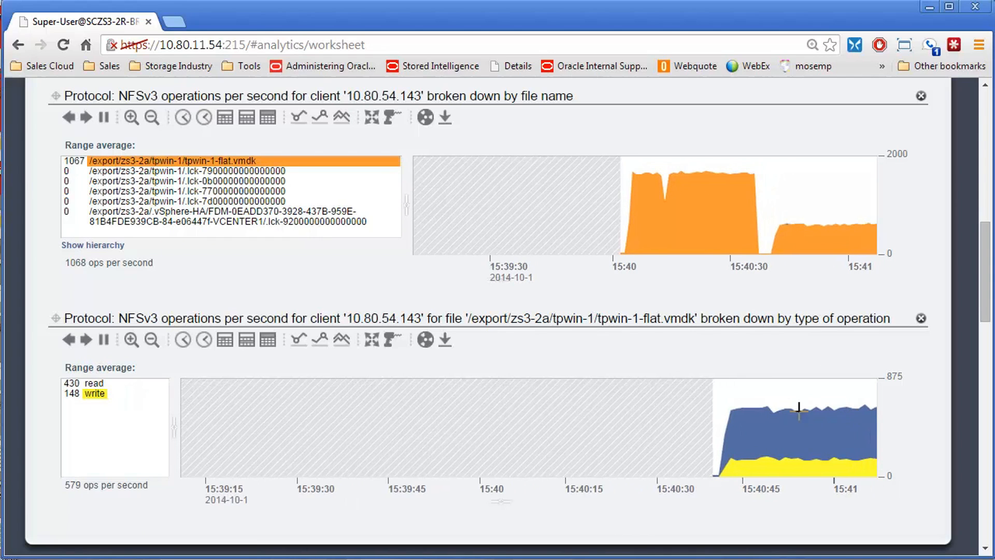
Step: Review the client and file name graphs, and drill down on the file's write operations by size
{"action": "scroll", "coordinate": [93, 407], "scroll_direction": "up", "scroll_amount": 6}
{"action": "scroll", "coordinate": [98, 399], "scroll_direction": "up", "scroll_amount": 2}
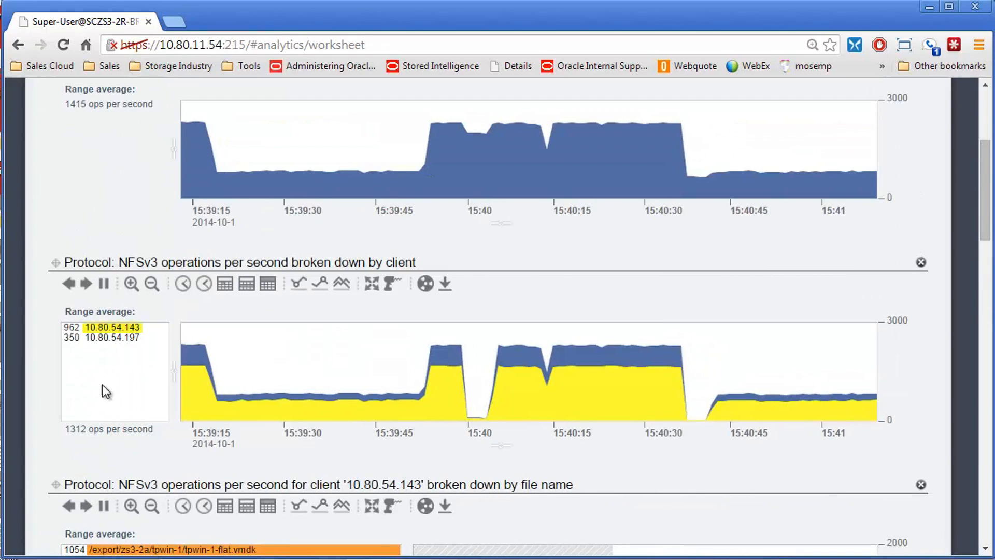
{"action": "scroll", "coordinate": [80, 367], "scroll_direction": "down", "scroll_amount": 3}
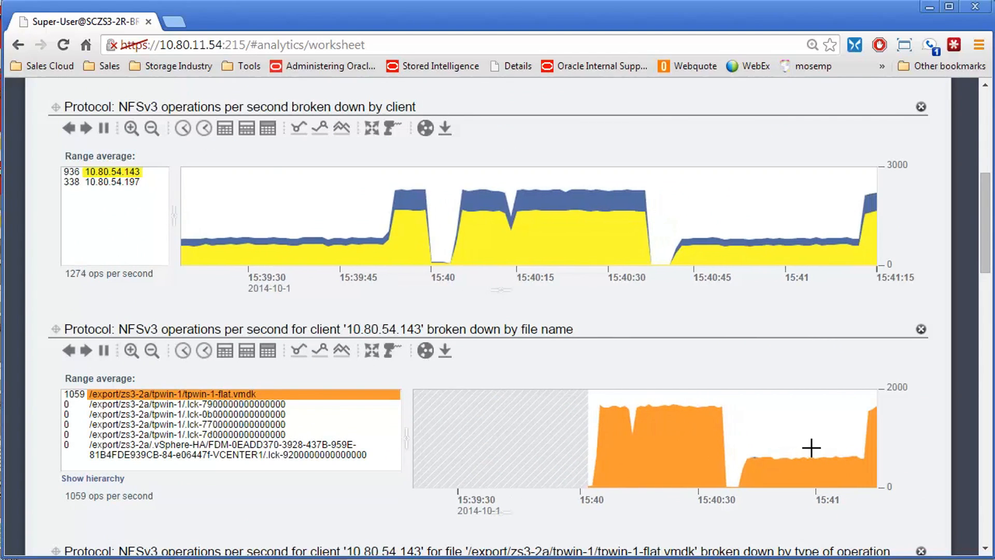
{"action": "scroll", "coordinate": [97, 321], "scroll_direction": "down", "scroll_amount": 6}
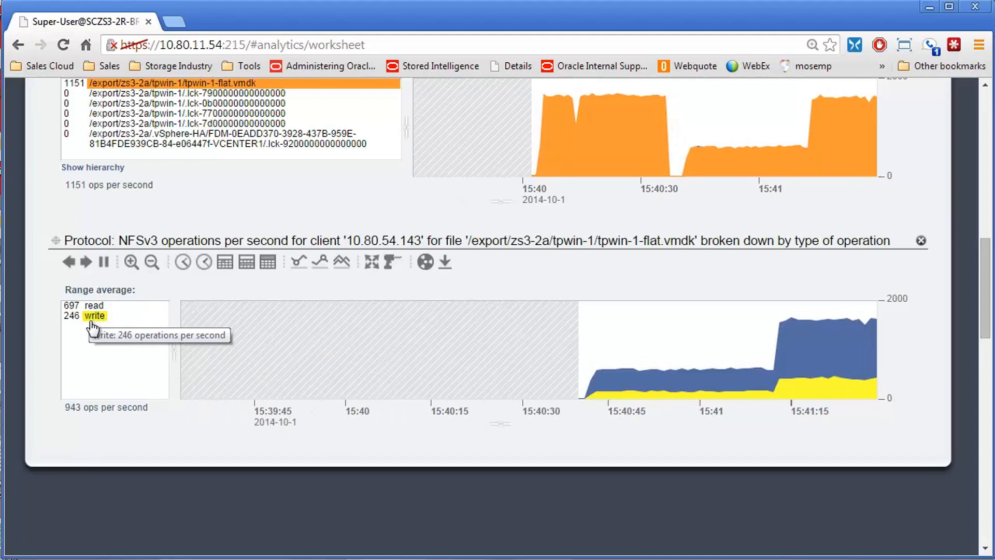
{"action": "right_click", "coordinate": [94, 317]}
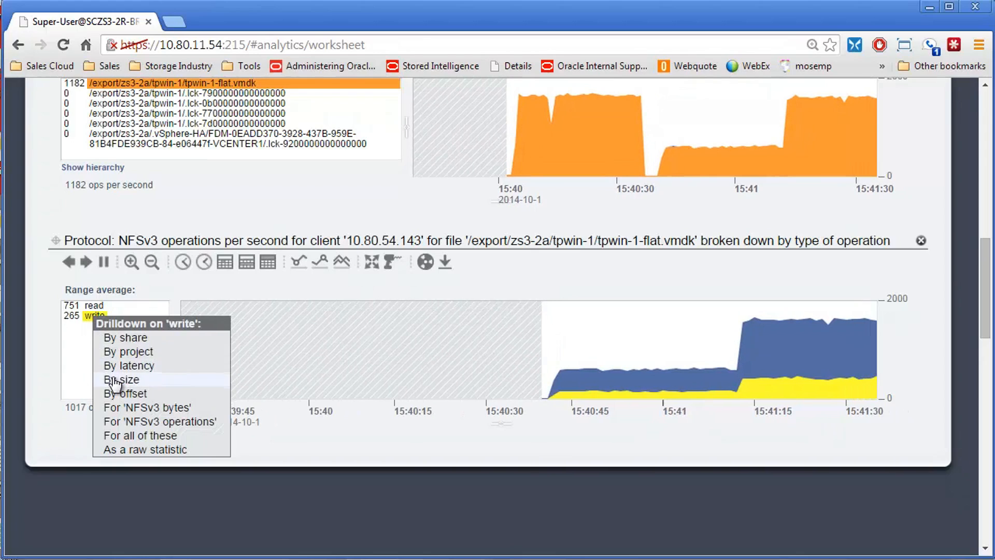
{"action": "left_click", "coordinate": [113, 378]}
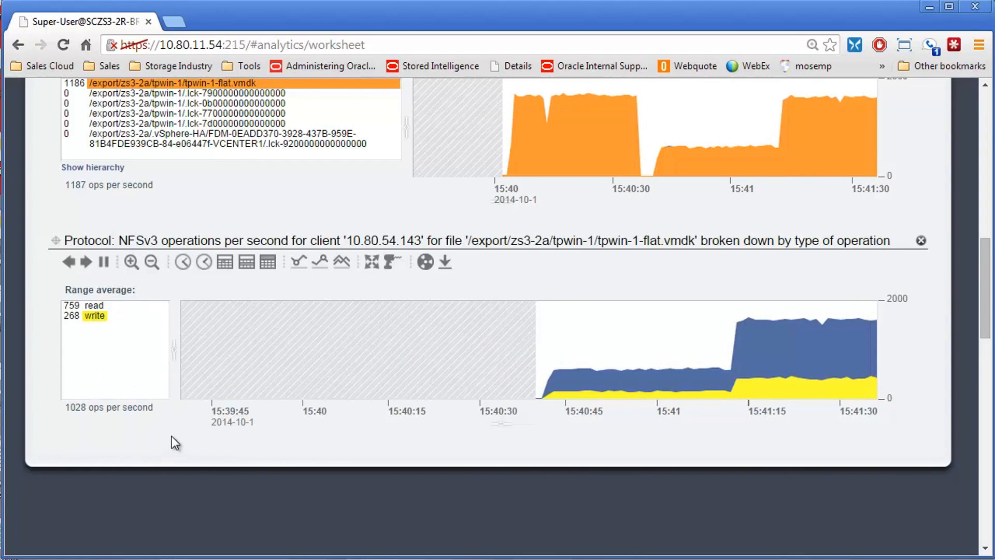
{"action": "scroll", "coordinate": [303, 326], "scroll_direction": "up", "scroll_amount": 3}
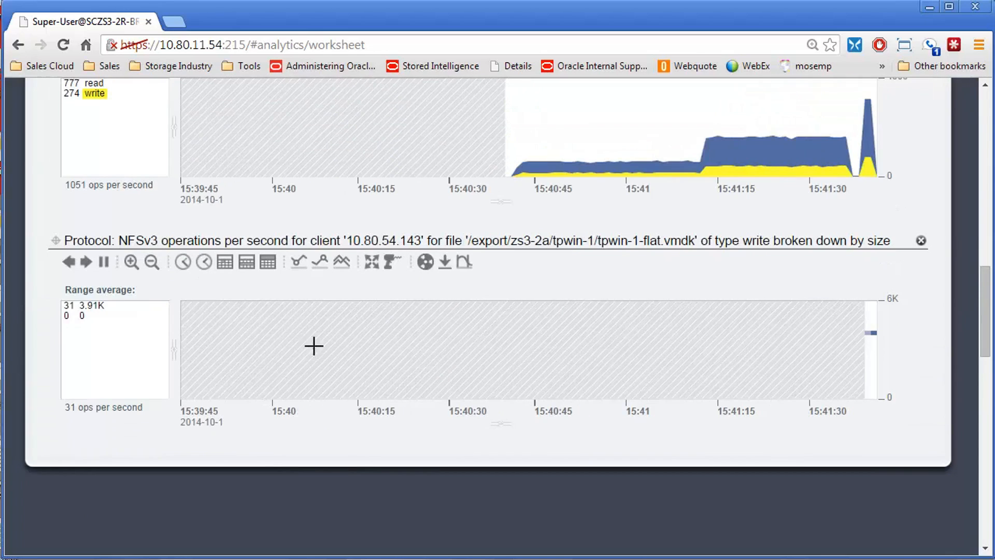
Step: Select the time 15:41:44 in the by-size graph and drill down on the 3.91K writes by latency
{"action": "left_click", "coordinate": [867, 334]}
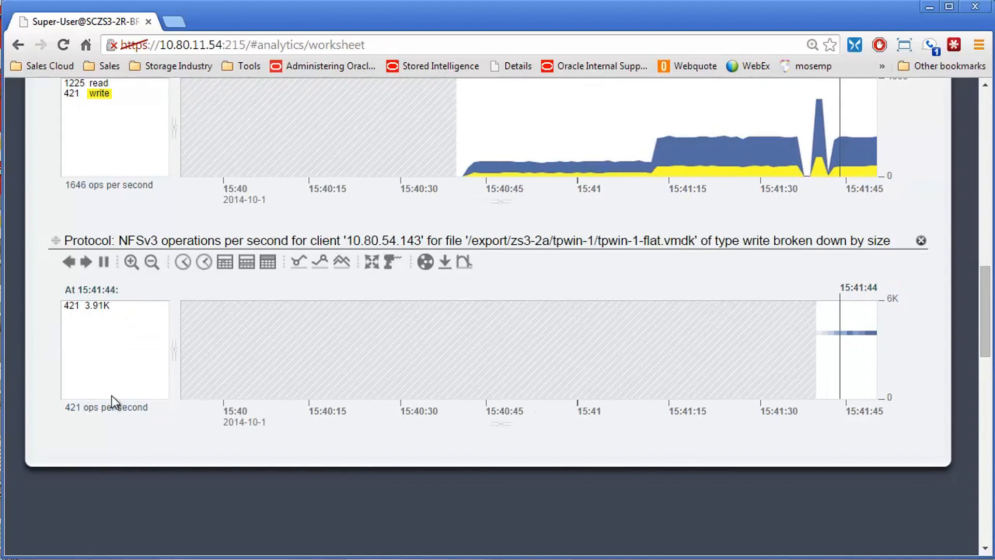
{"action": "right_click", "coordinate": [94, 306]}
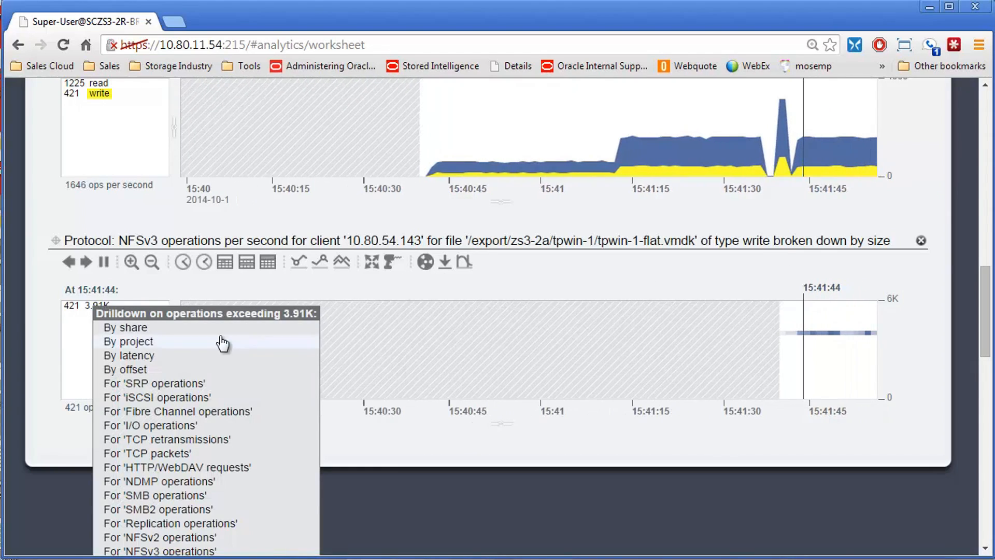
{"action": "left_click", "coordinate": [129, 355]}
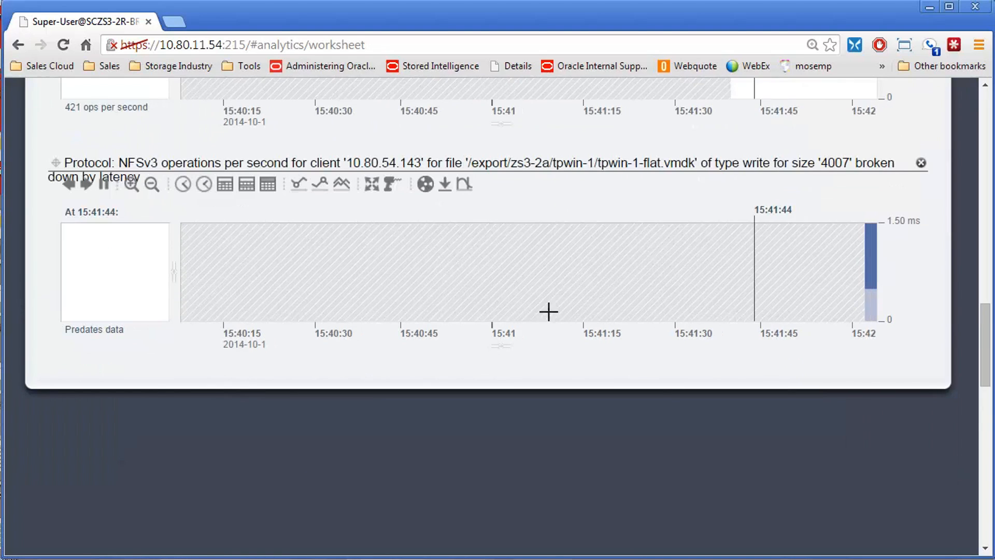
Step: Examine the write latency distribution at 15:42:04 and 15:42:06 and compare it with the preceding drilldown graphs
{"action": "left_click", "coordinate": [873, 259]}
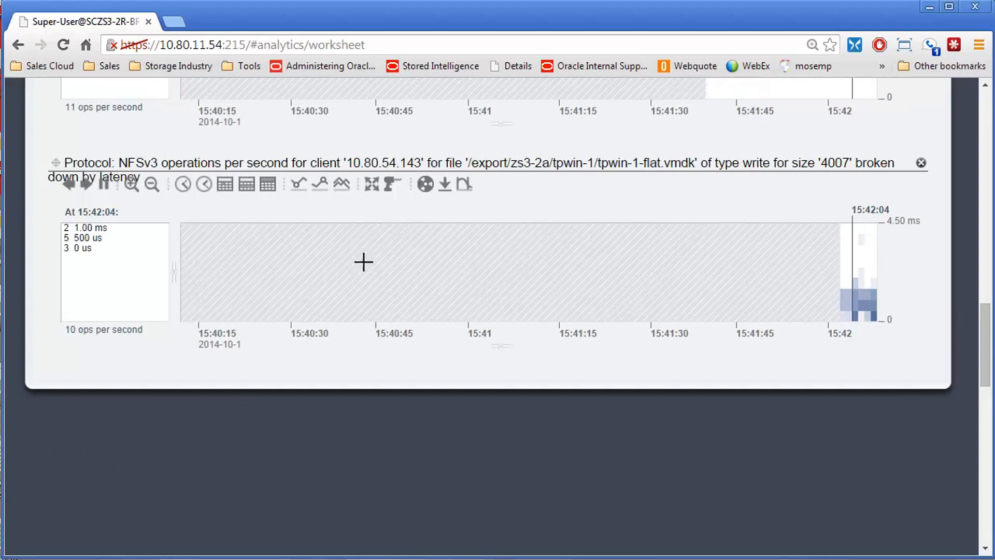
{"action": "left_click", "coordinate": [859, 266]}
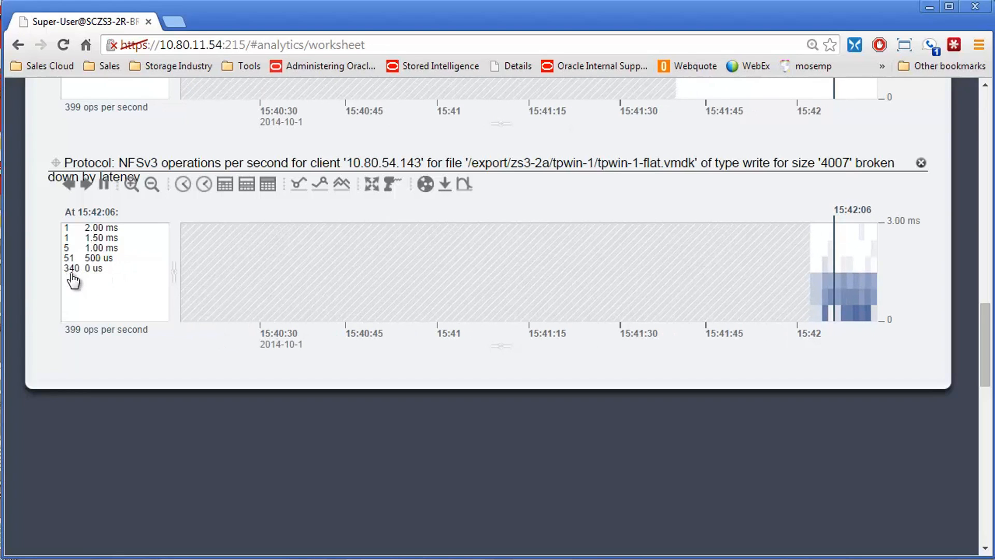
{"action": "scroll", "coordinate": [536, 282], "scroll_direction": "up", "scroll_amount": 2}
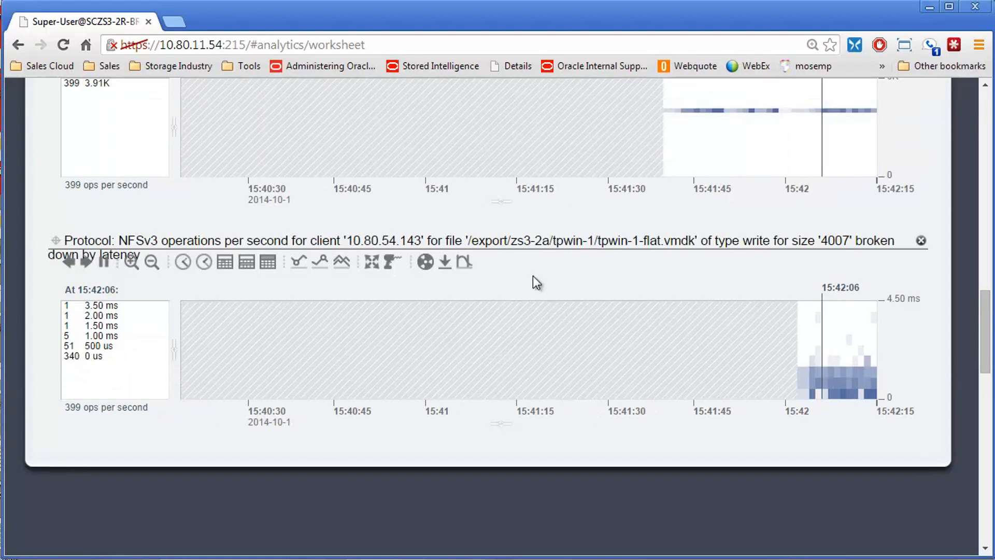
{"action": "scroll", "coordinate": [274, 363], "scroll_direction": "up", "scroll_amount": 5}
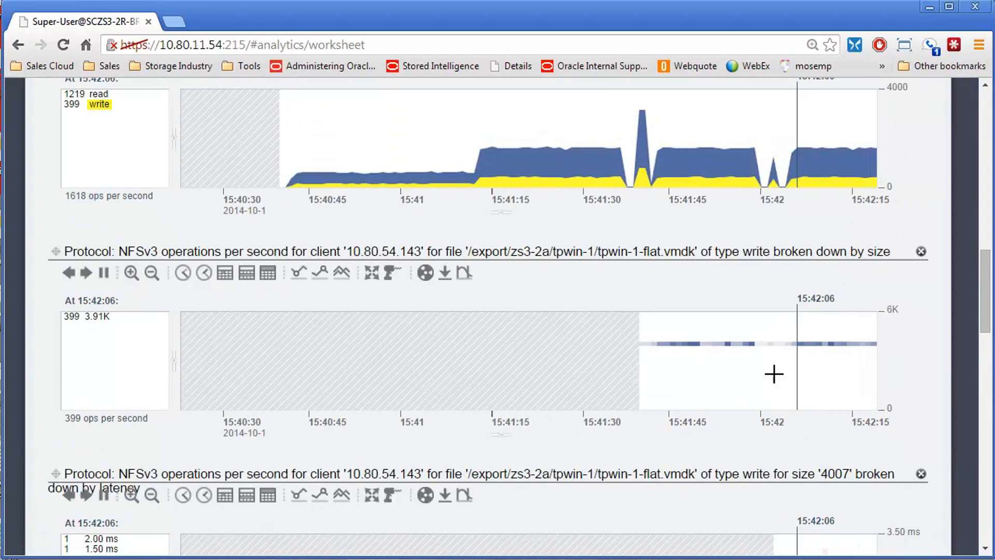
{"action": "scroll", "coordinate": [774, 374], "scroll_direction": "up", "scroll_amount": 3}
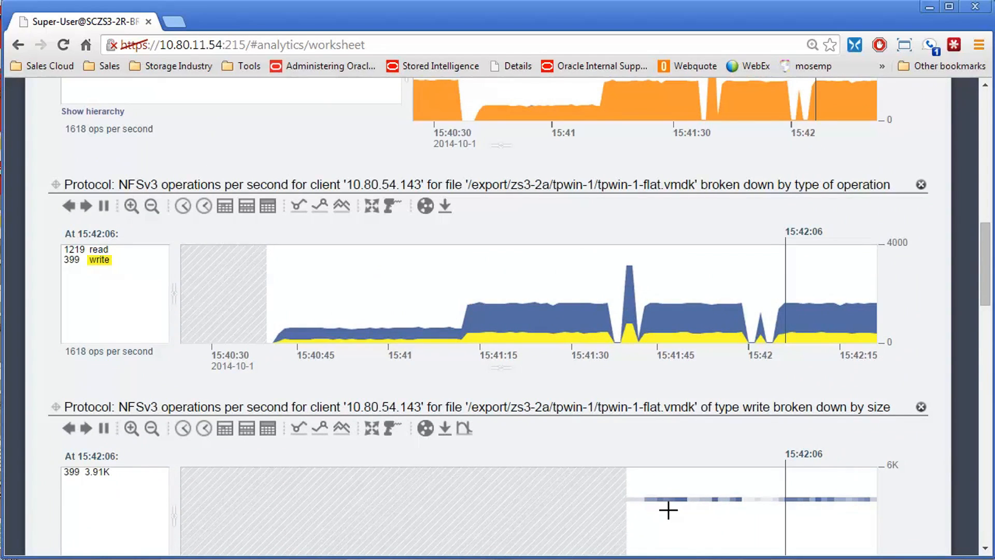
{"action": "scroll", "coordinate": [200, 378], "scroll_direction": "up", "scroll_amount": 2}
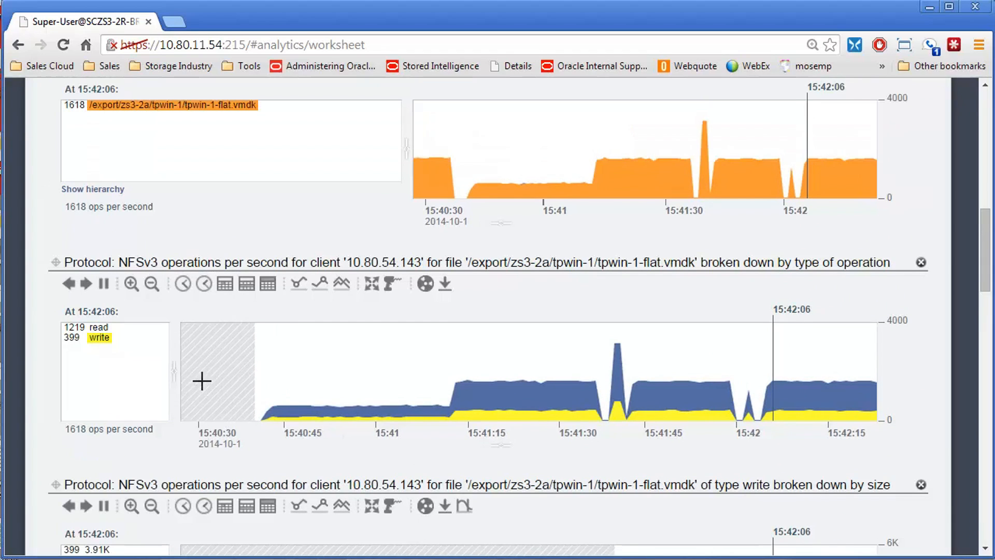
{"action": "scroll", "coordinate": [216, 375], "scroll_direction": "down", "scroll_amount": 10}
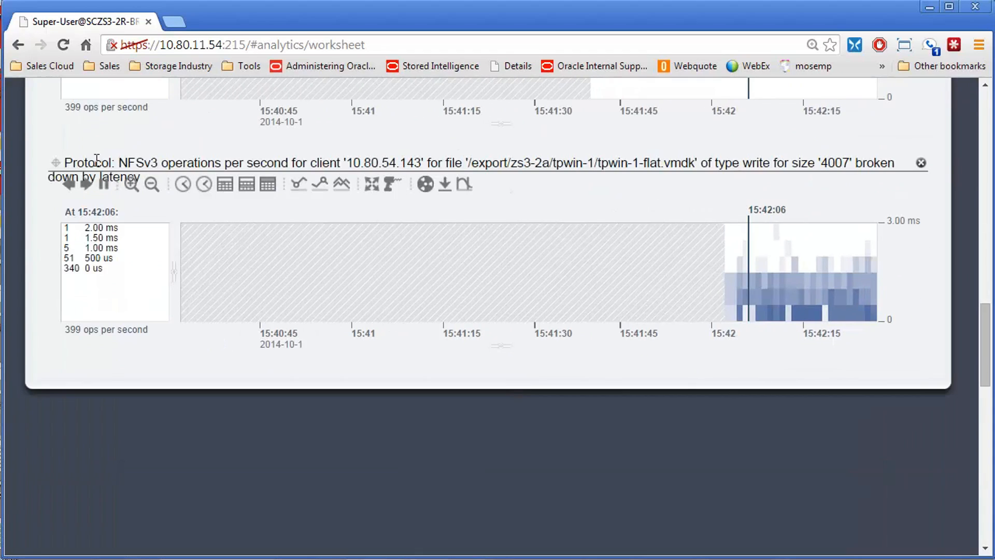
Step: Read the write latency graph's title, then remove client 10.80.54.143's by-file-name, by-type-of-operation and by-size graphs from the worksheet
{"action": "left_click_drag", "start_coordinate": [120, 162], "coordinate": [826, 165]}
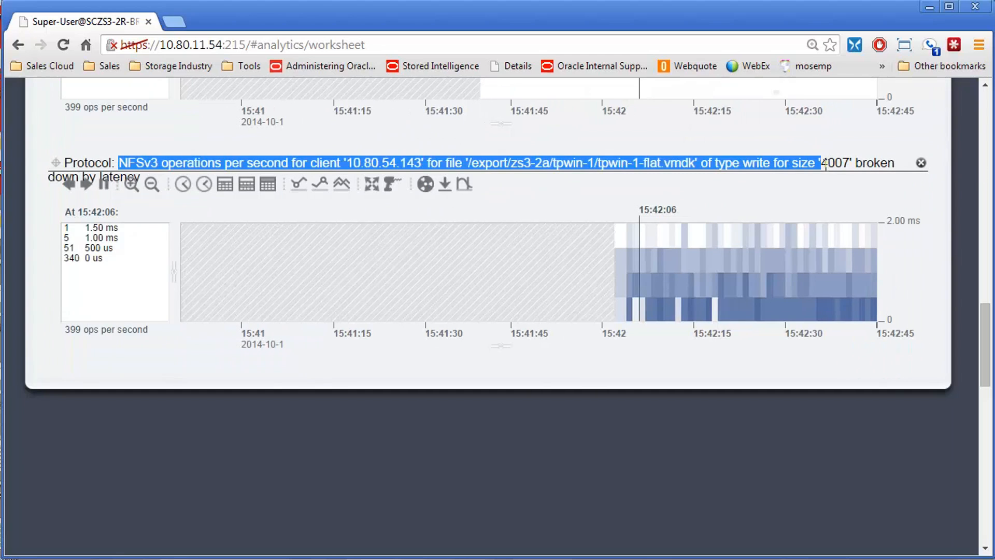
{"action": "left_click", "coordinate": [826, 165]}
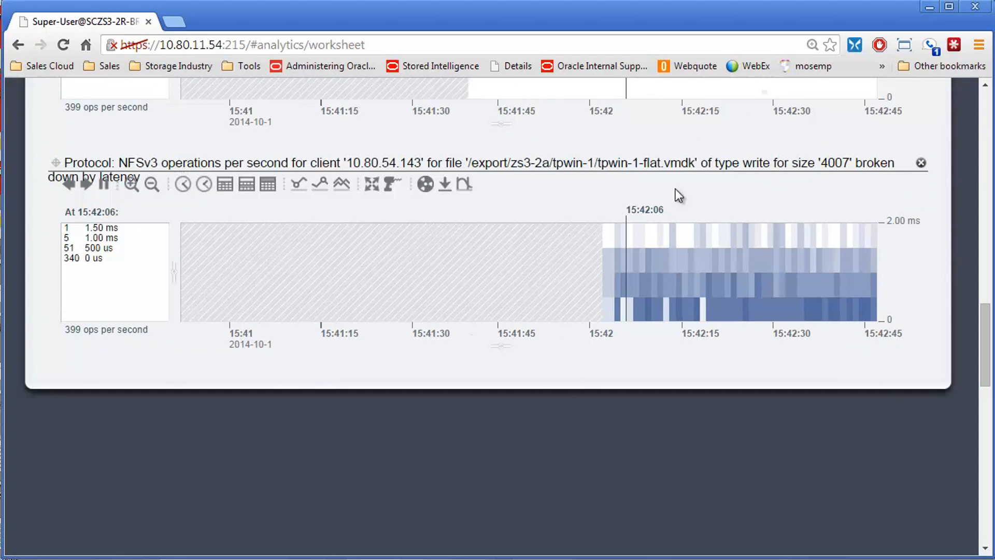
{"action": "scroll", "coordinate": [473, 287], "scroll_direction": "up", "scroll_amount": 5}
{"action": "scroll", "coordinate": [472, 286], "scroll_direction": "up", "scroll_amount": 9}
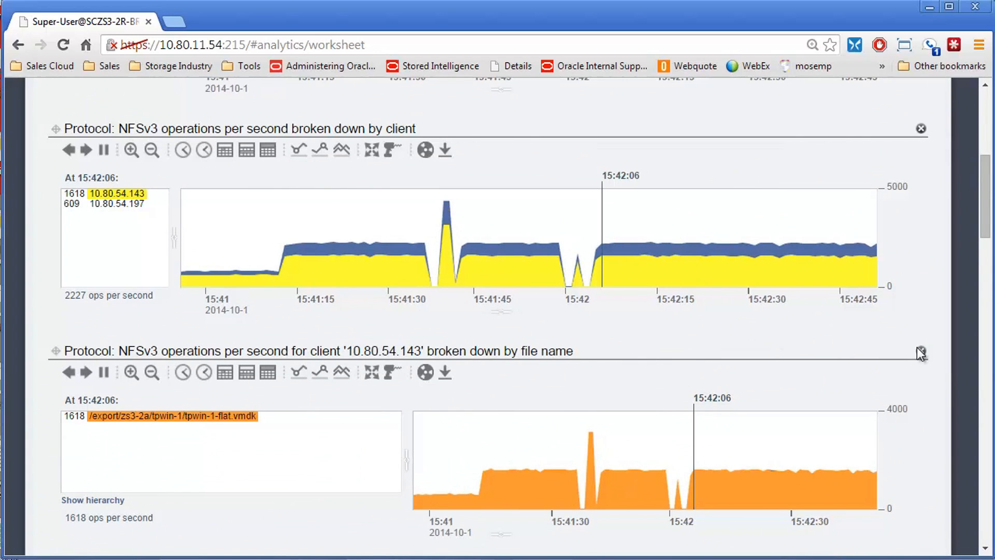
{"action": "left_click", "coordinate": [921, 353]}
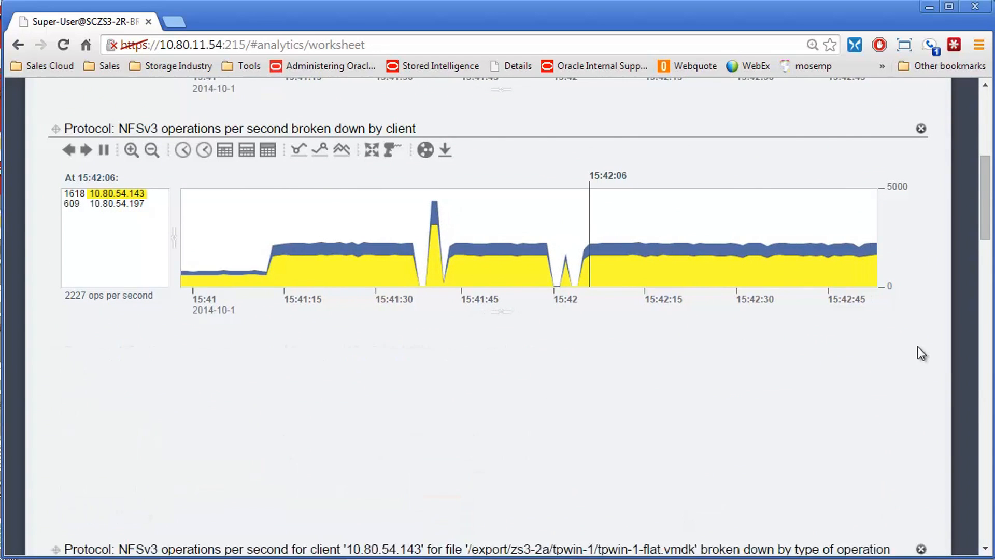
{"action": "left_click", "coordinate": [921, 353]}
Step: Drill down on client 10.80.54.197 by file name and highlight /export/zs3-2a/tp-win2/tp-win2-flat.vmdk in the new graph
{"action": "right_click", "coordinate": [117, 203]}
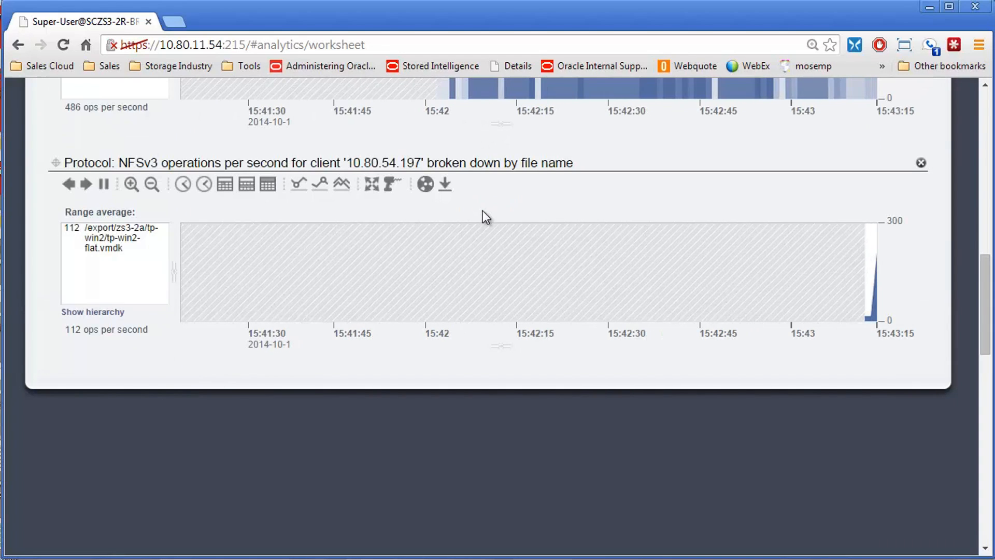
{"action": "left_click", "coordinate": [127, 239]}
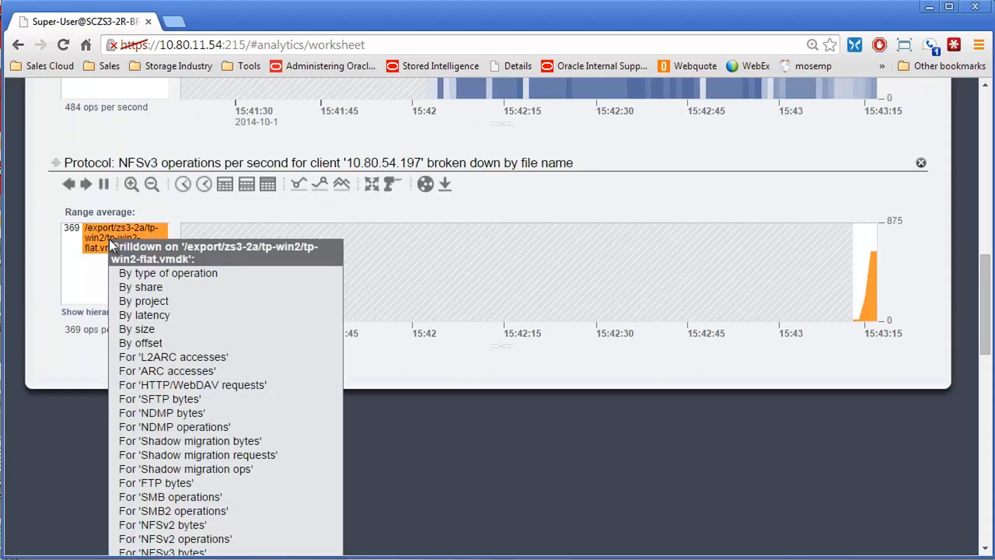
Step: Drill down on the tp-win2-flat.vmdk file by size and highlight the 62.6K operations
{"action": "right_click", "coordinate": [110, 239]}
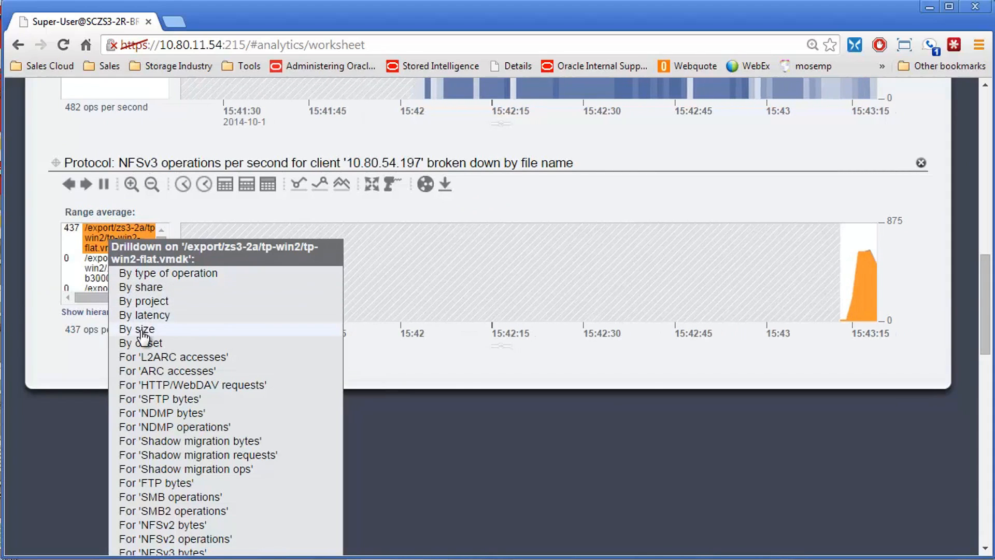
{"action": "left_click", "coordinate": [143, 329]}
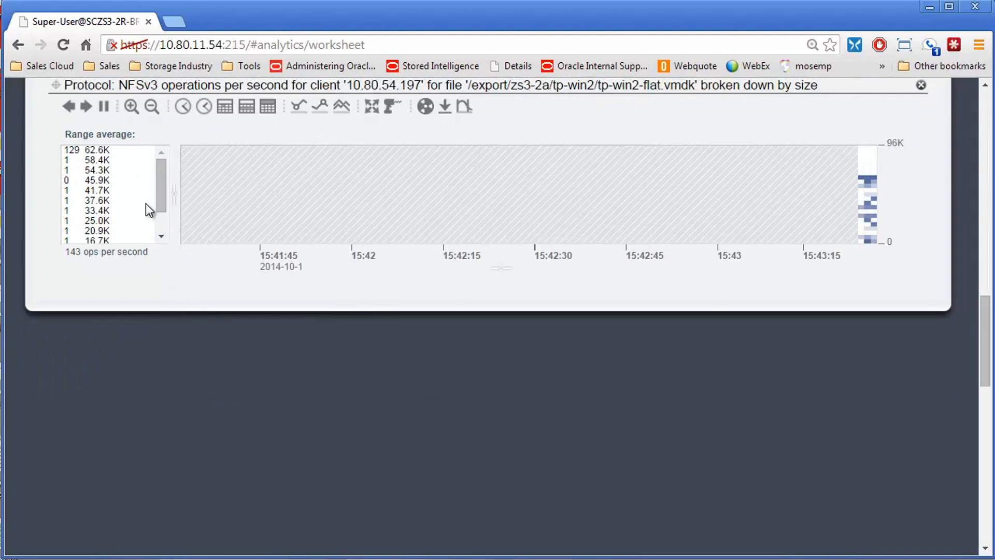
{"action": "left_click", "coordinate": [97, 150]}
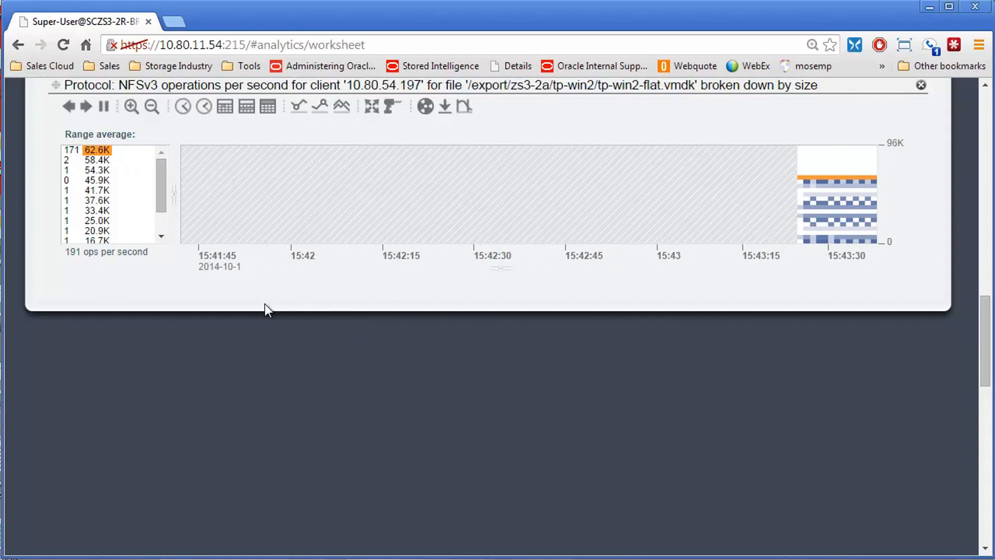
Step: Add the NFSv3 bytes protocol statistic to the worksheet as a raw statistic
{"action": "scroll", "coordinate": [263, 304], "scroll_direction": "up", "scroll_amount": 8}
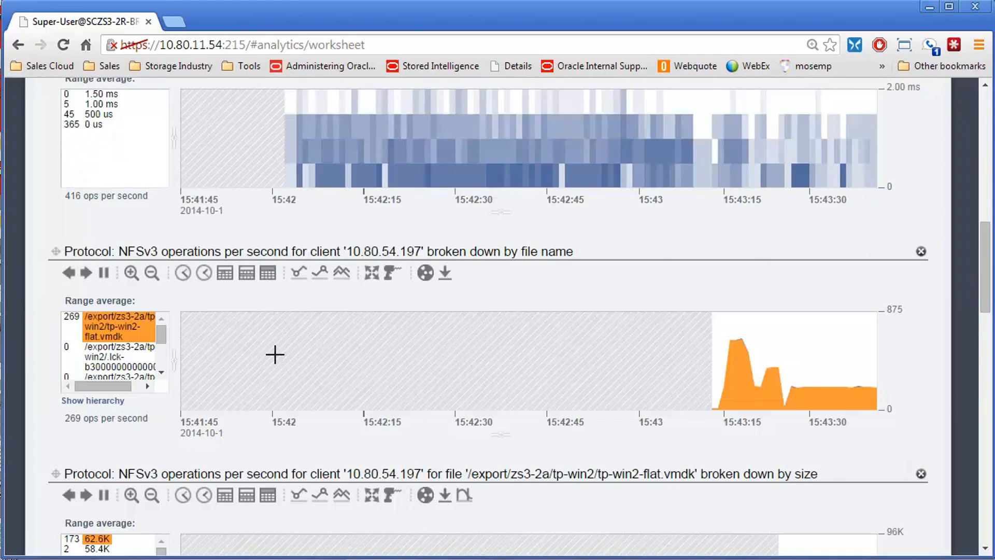
{"action": "scroll", "coordinate": [273, 351], "scroll_direction": "up", "scroll_amount": 15}
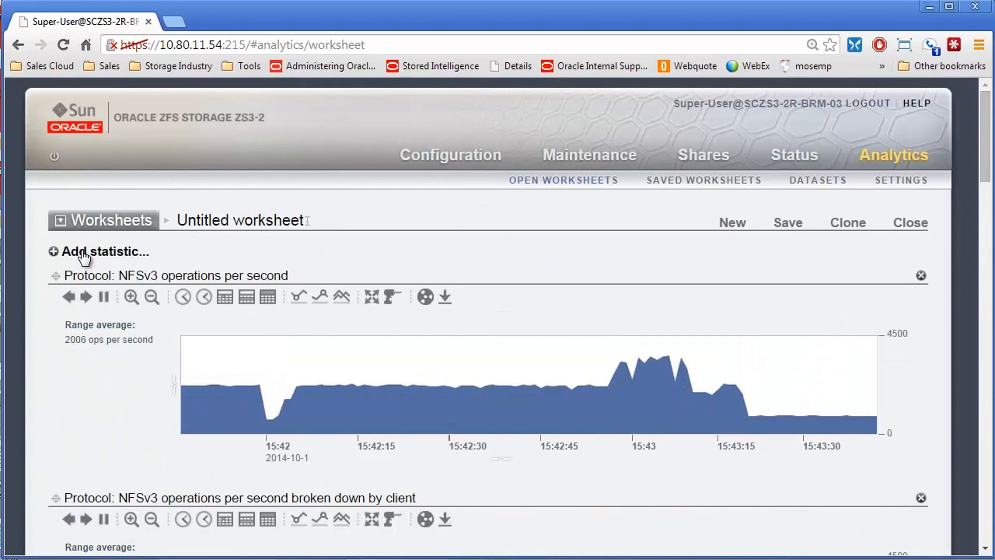
{"action": "left_click", "coordinate": [83, 253]}
{"action": "scroll", "coordinate": [166, 326], "scroll_direction": "down", "scroll_amount": 8}
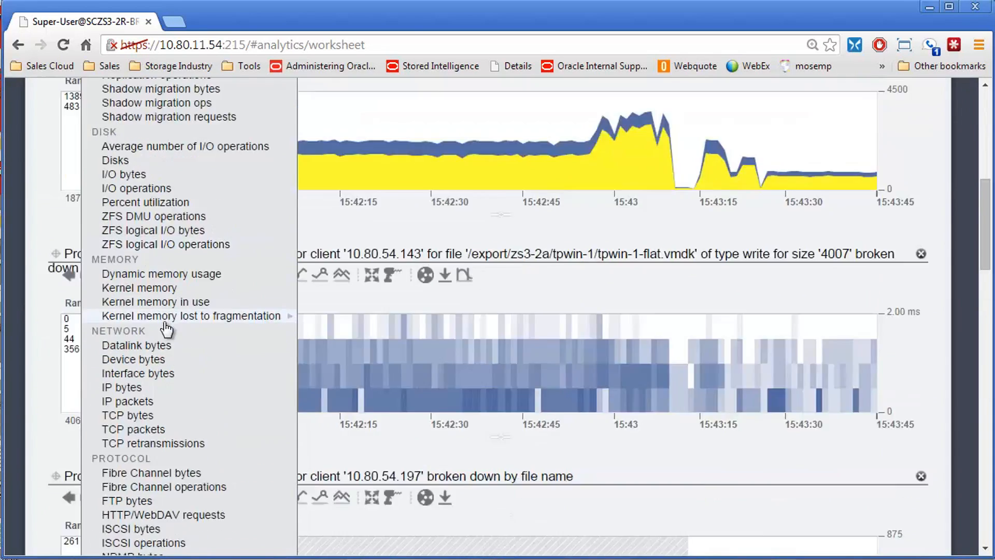
{"action": "scroll", "coordinate": [165, 329], "scroll_direction": "down", "scroll_amount": 3}
{"action": "scroll", "coordinate": [172, 359], "scroll_direction": "down", "scroll_amount": 6}
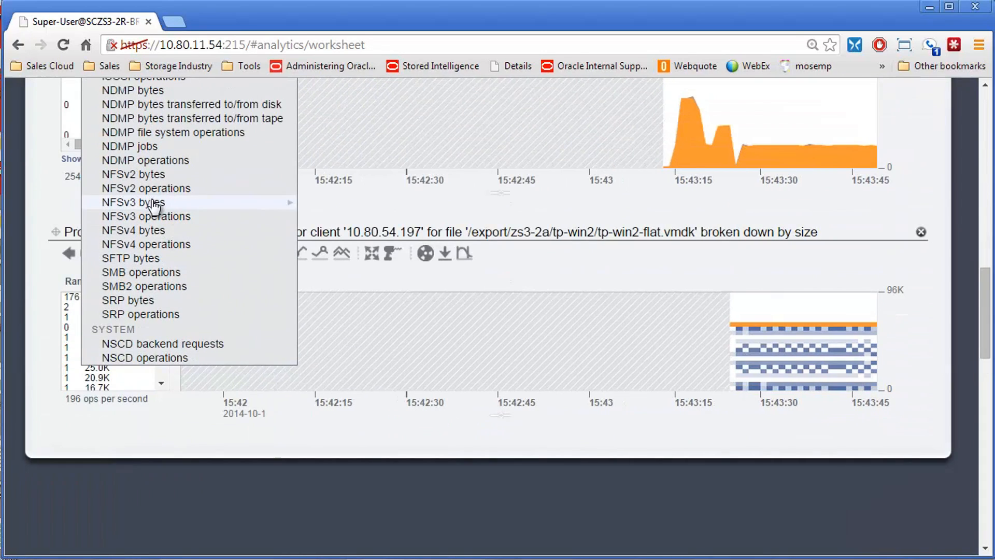
{"action": "mouse_move", "coordinate": [148, 203]}
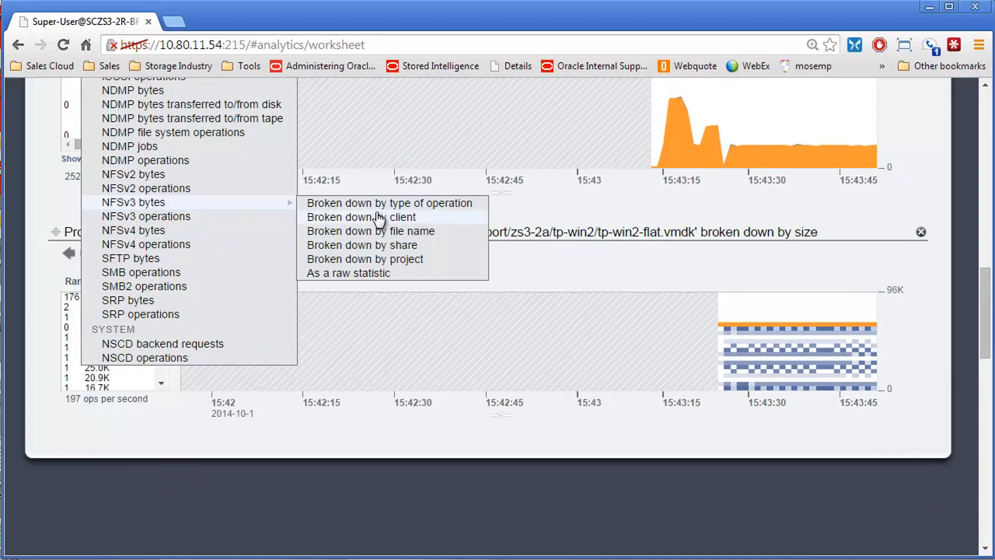
{"action": "left_click", "coordinate": [363, 273]}
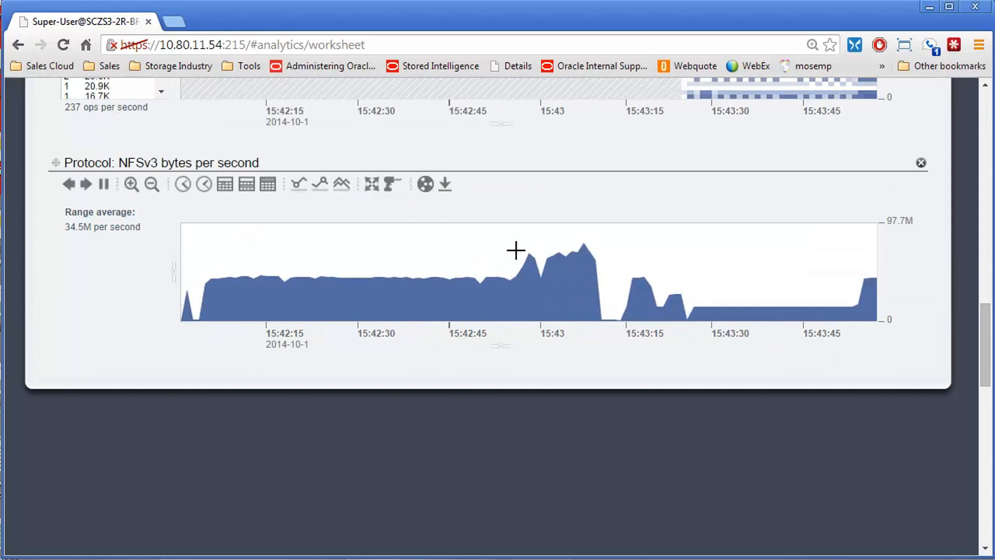
Step: Drill down on NFSv3 bytes per second by file name and select the time 15:44:07 in the resulting graph
{"action": "left_click", "coordinate": [392, 184]}
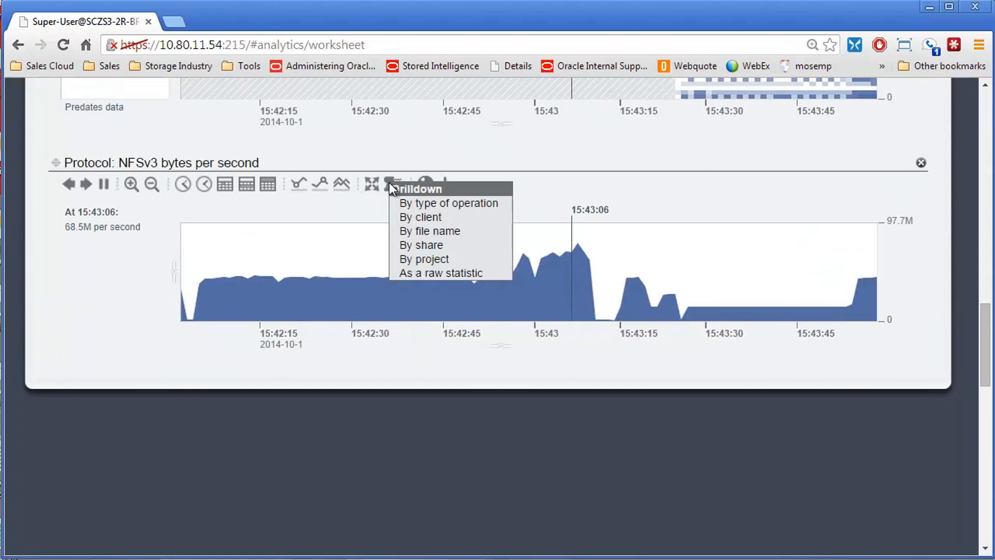
{"action": "left_click", "coordinate": [425, 229]}
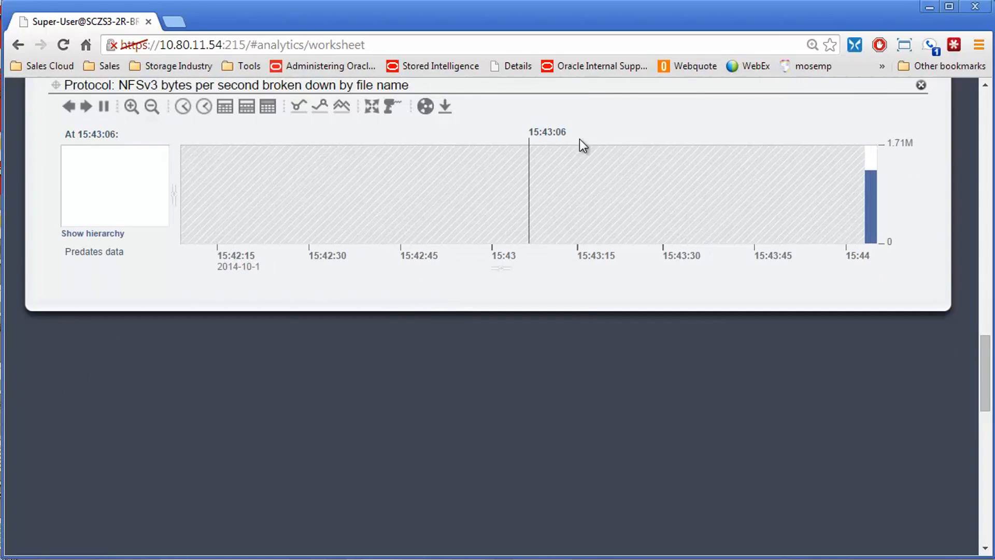
{"action": "left_click", "coordinate": [555, 133]}
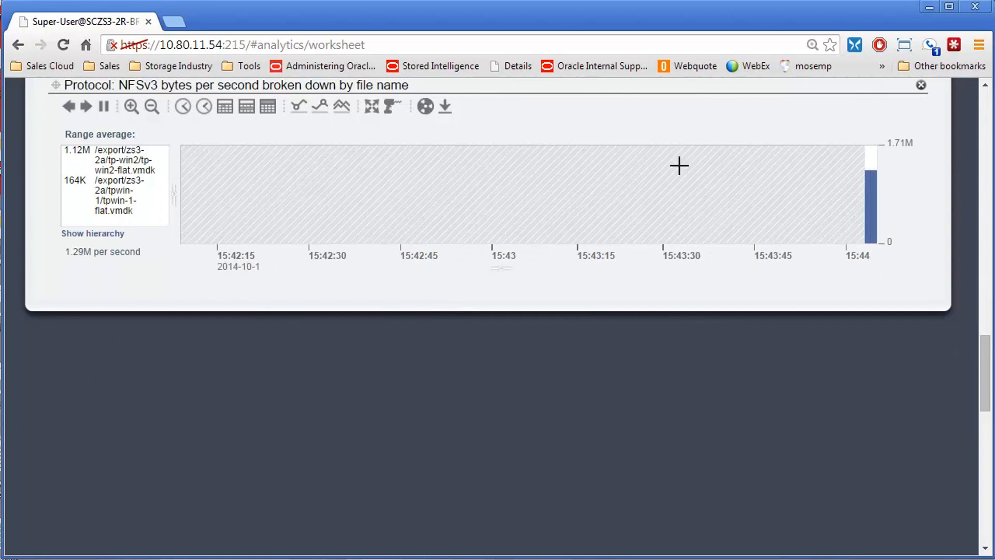
{"action": "left_click", "coordinate": [874, 207]}
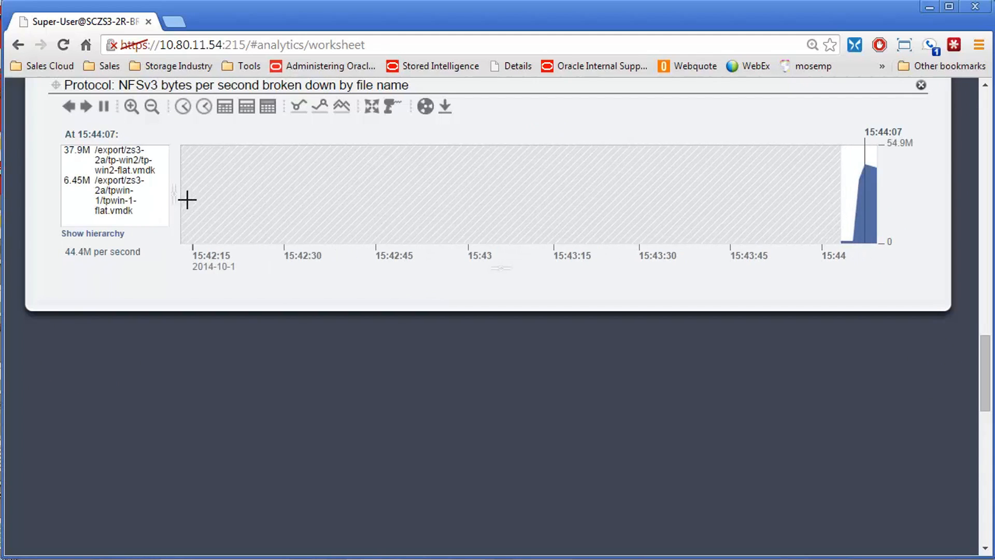
Step: Widen the file list of the NFSv3 bytes by-file-name graph to show full paths and highlight tp-win2-flat.vmdk
{"action": "left_click_drag", "start_coordinate": [174, 194], "coordinate": [353, 196]}
{"action": "left_click", "coordinate": [213, 151]}
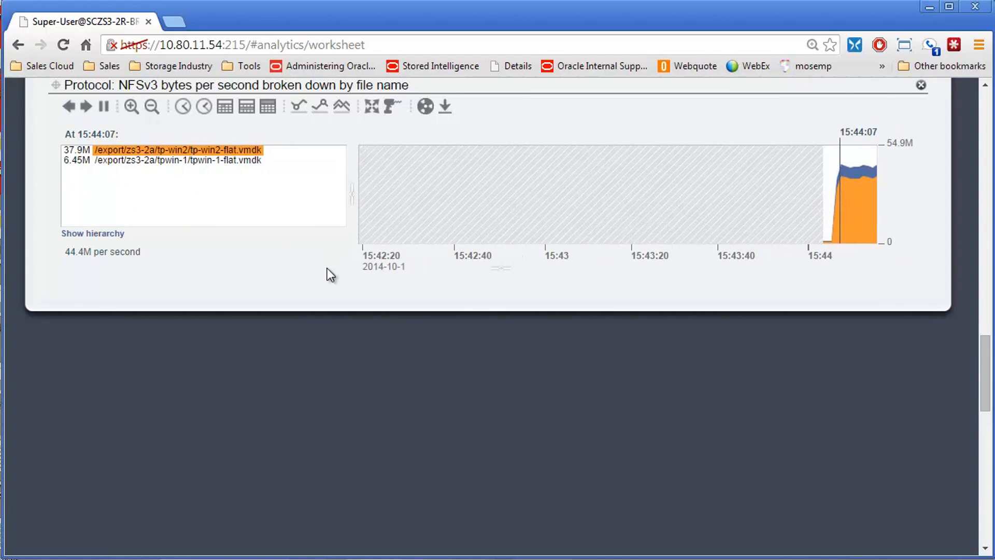
Step: Widen the file list in client 10.80.54.197's operations-by-file-name graph so the full path fits on one line
{"action": "scroll", "coordinate": [201, 247], "scroll_direction": "up", "scroll_amount": 2}
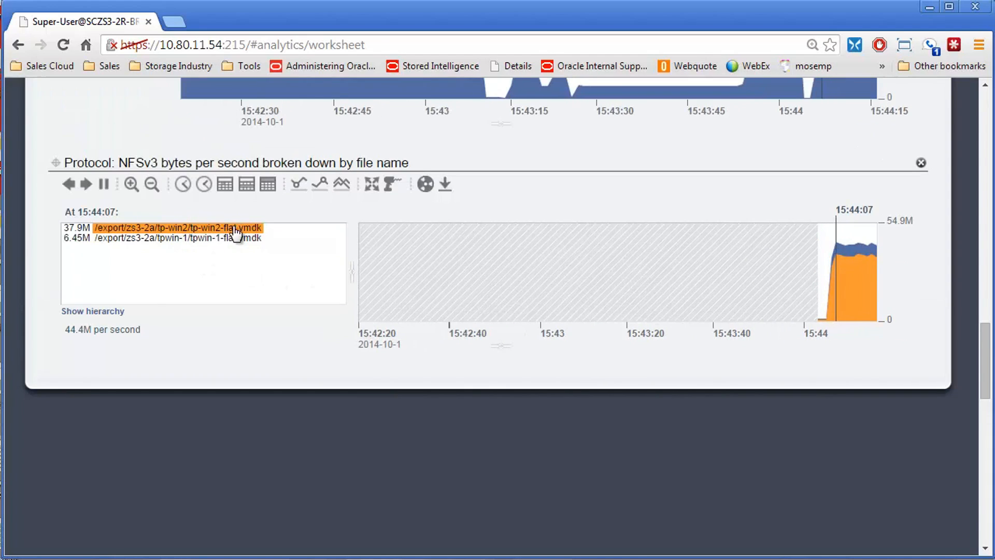
{"action": "scroll", "coordinate": [254, 244], "scroll_direction": "up", "scroll_amount": 6}
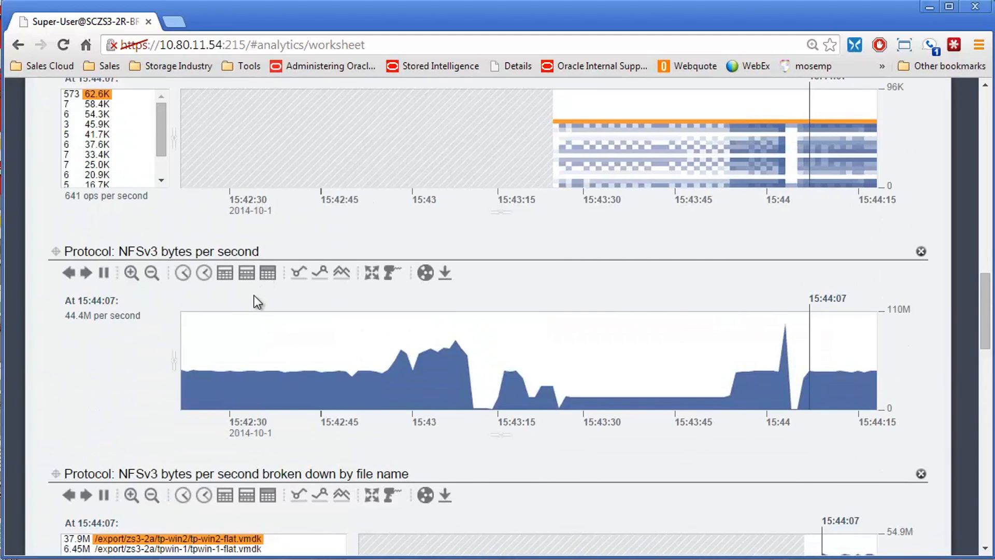
{"action": "scroll", "coordinate": [254, 296], "scroll_direction": "up", "scroll_amount": 6}
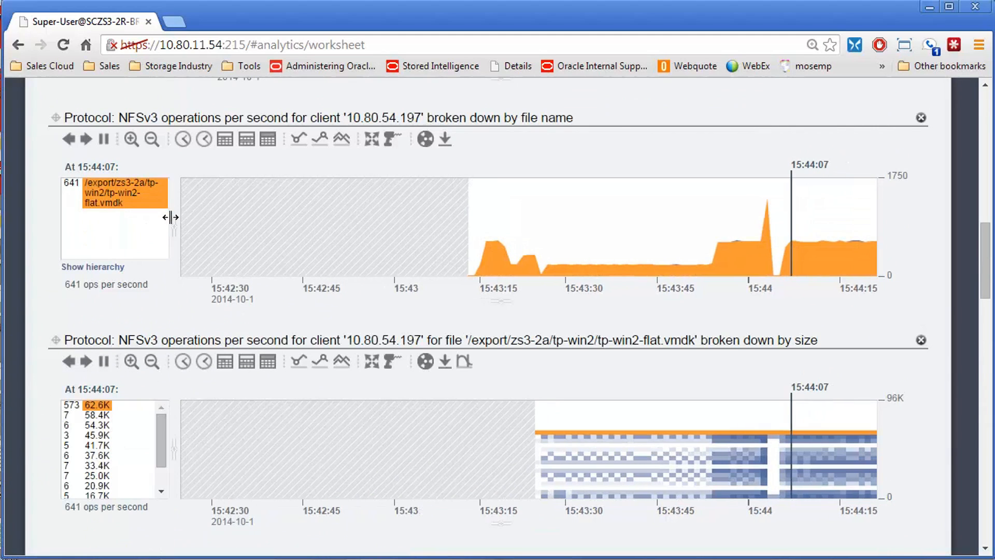
{"action": "left_click_drag", "start_coordinate": [173, 217], "coordinate": [313, 237]}
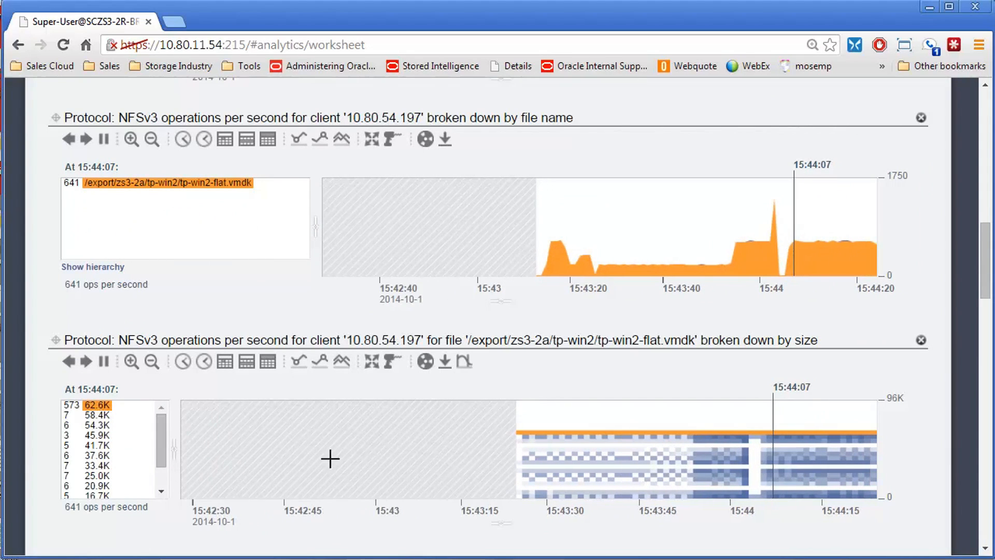
Step: Add the network interface bytes statistic, broken down by interface, to the worksheet
{"action": "scroll", "coordinate": [446, 449], "scroll_direction": "down", "scroll_amount": 2}
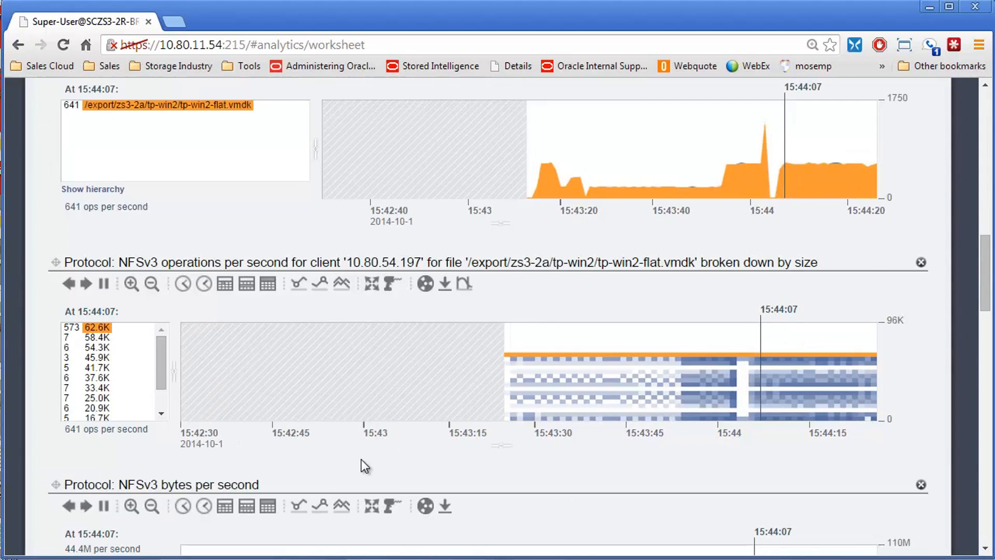
{"action": "scroll", "coordinate": [342, 464], "scroll_direction": "down", "scroll_amount": 6}
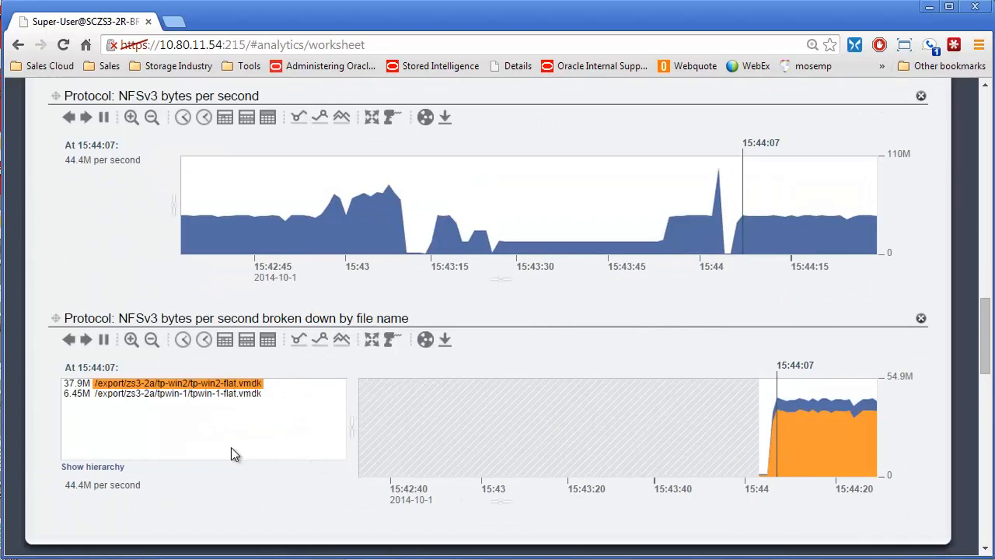
{"action": "scroll", "coordinate": [231, 455], "scroll_direction": "down", "scroll_amount": 3}
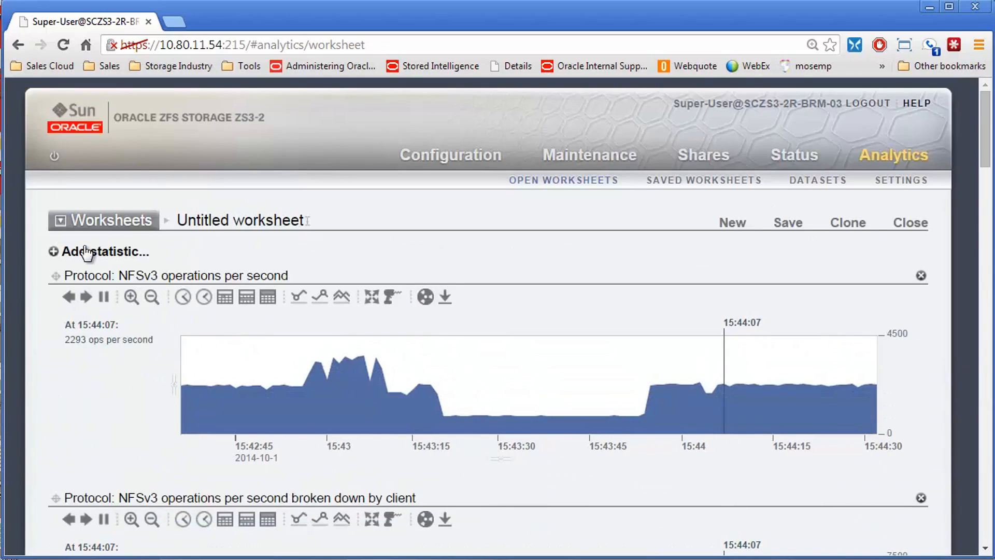
{"action": "left_click", "coordinate": [84, 253]}
{"action": "scroll", "coordinate": [116, 305], "scroll_direction": "down", "scroll_amount": 7}
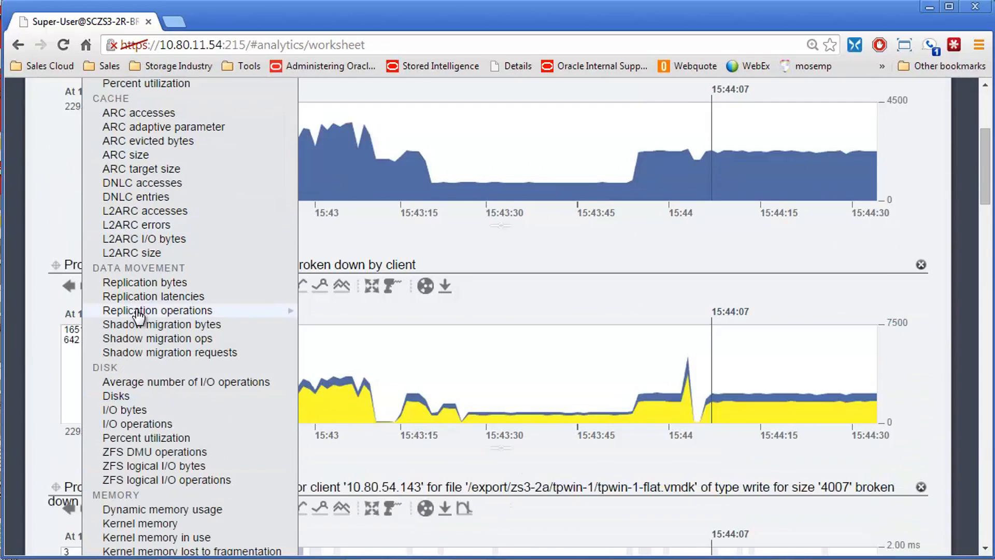
{"action": "scroll", "coordinate": [162, 363], "scroll_direction": "down", "scroll_amount": 2}
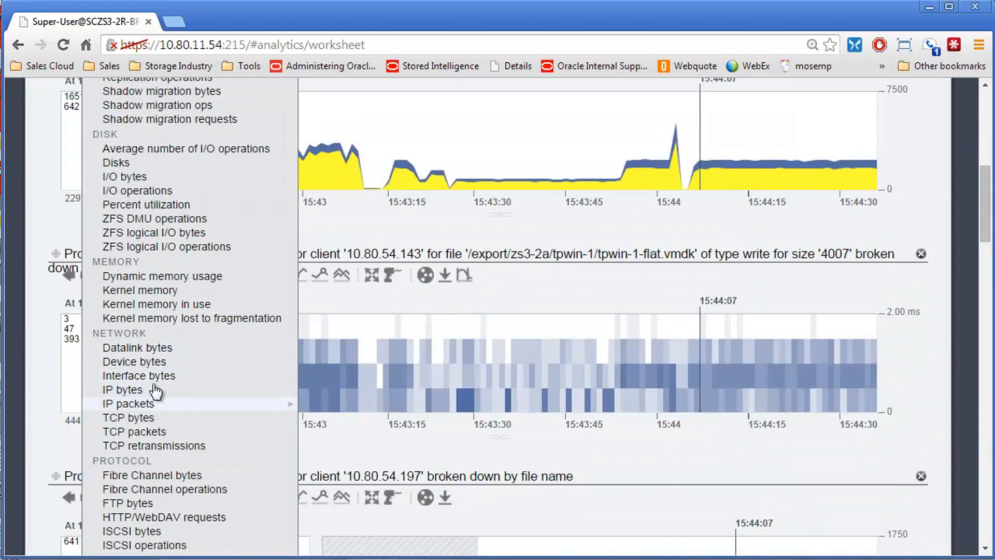
{"action": "mouse_move", "coordinate": [154, 382]}
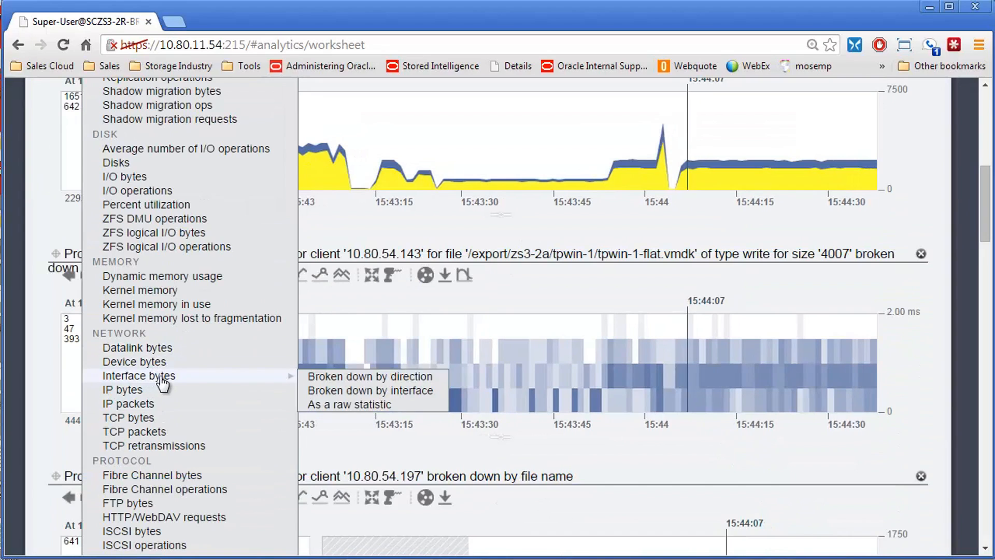
{"action": "left_click", "coordinate": [353, 394]}
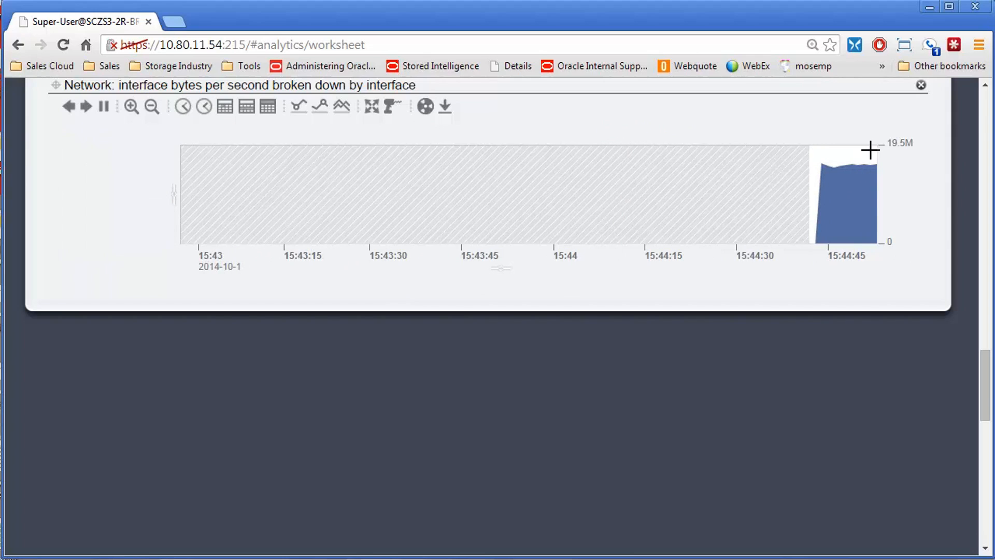
Step: Select the time 15:44:51 in the interface bytes graph, highlight ixgbe4, and compare with the NFSv3 bytes graphs
{"action": "left_click", "coordinate": [855, 170]}
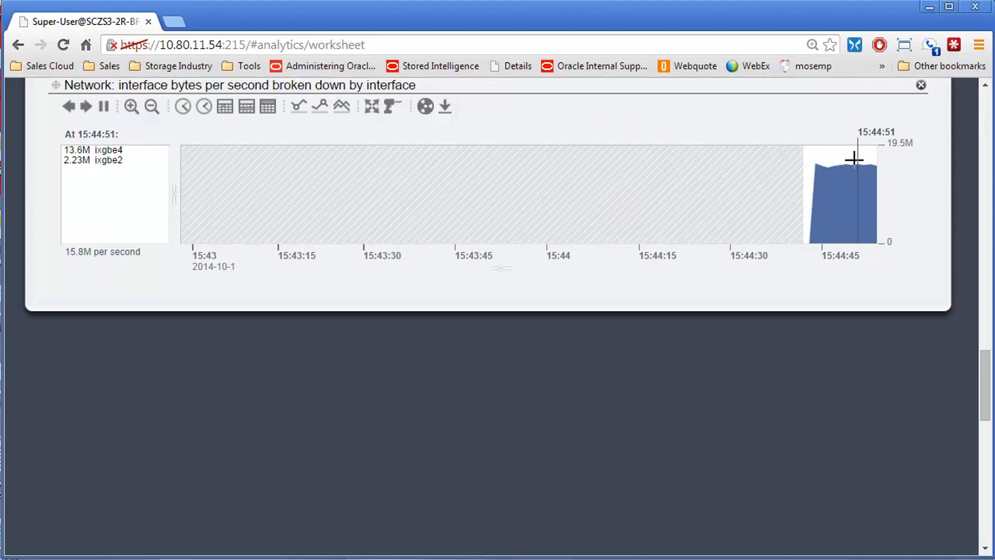
{"action": "left_click", "coordinate": [93, 152]}
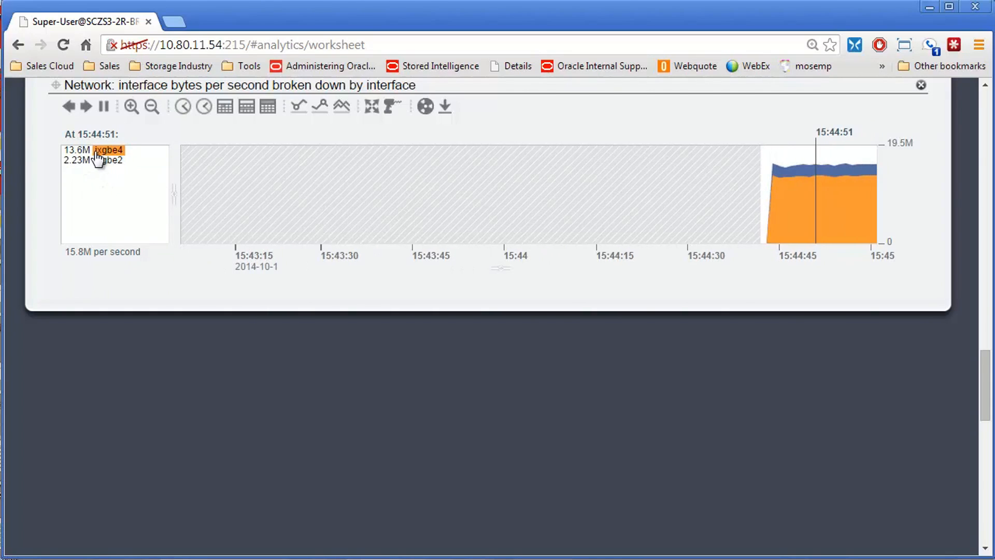
{"action": "scroll", "coordinate": [103, 156], "scroll_direction": "up", "scroll_amount": 9}
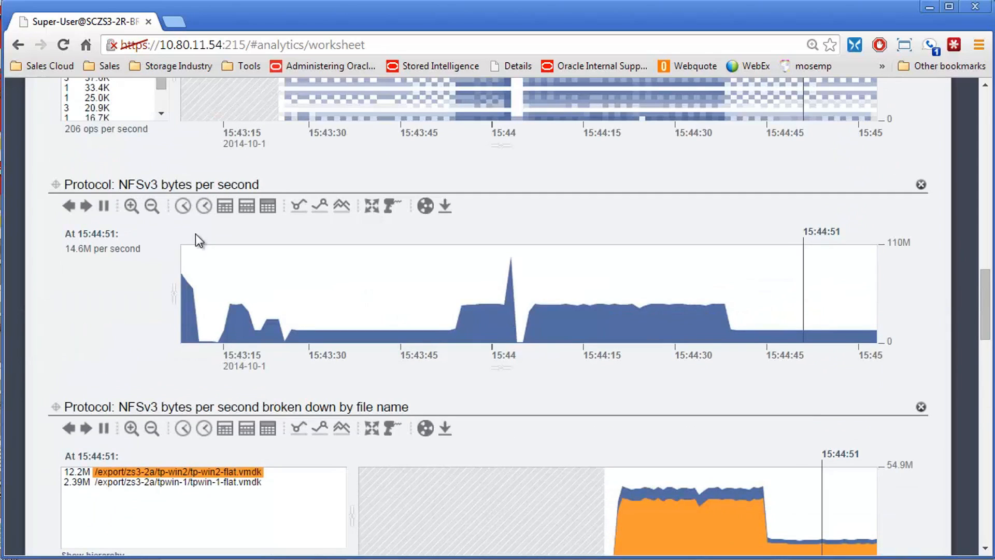
{"action": "scroll", "coordinate": [195, 290], "scroll_direction": "down", "scroll_amount": 2}
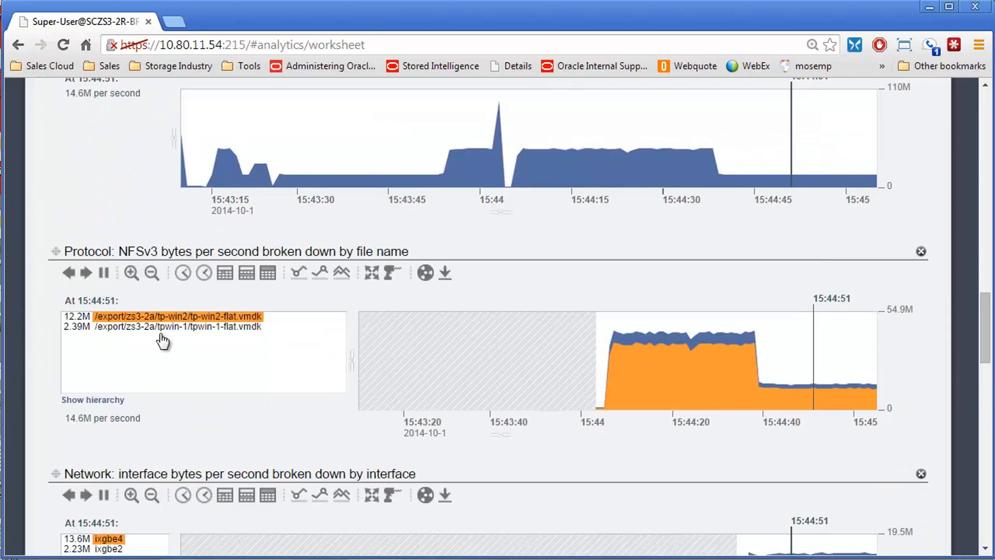
Step: Add the disk I/O operations statistic, broken down by size, to the worksheet
{"action": "scroll", "coordinate": [147, 366], "scroll_direction": "down", "scroll_amount": 5}
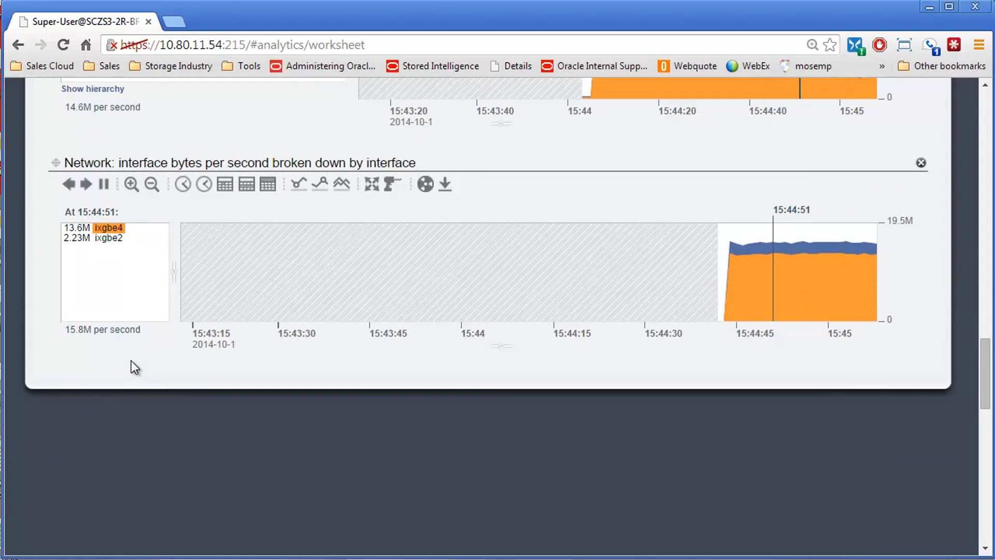
{"action": "scroll", "coordinate": [422, 310], "scroll_direction": "up", "scroll_amount": 15}
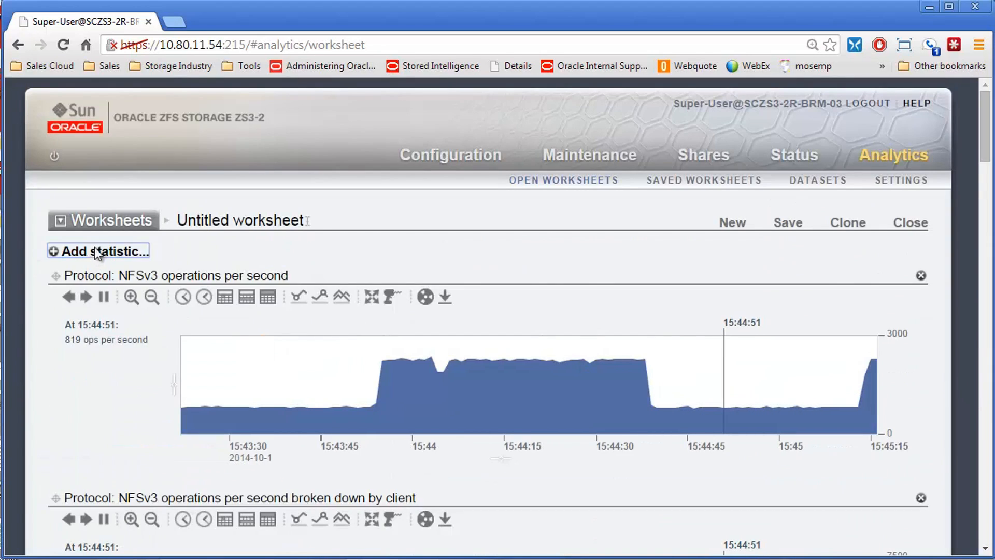
{"action": "left_click", "coordinate": [95, 250]}
{"action": "scroll", "coordinate": [134, 290], "scroll_direction": "down", "scroll_amount": 5}
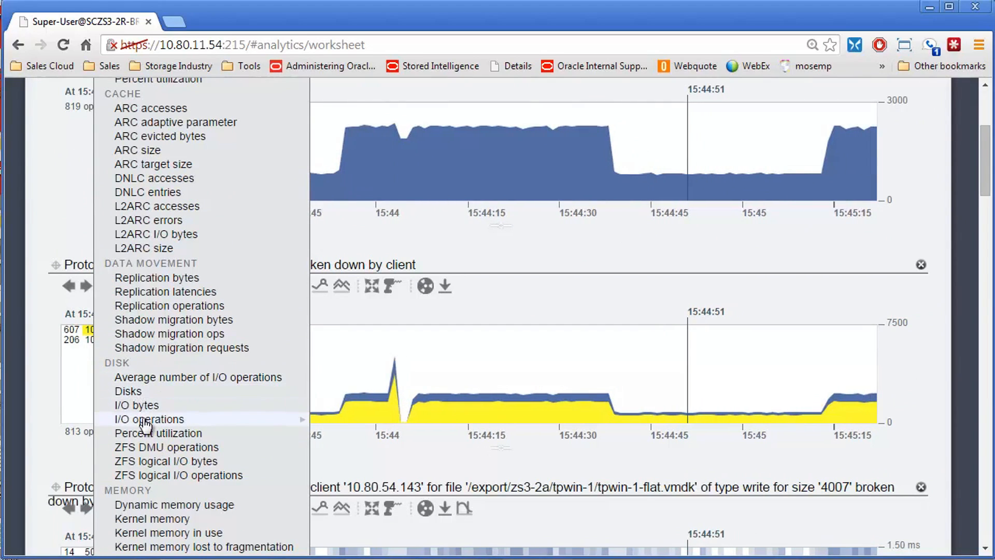
{"action": "mouse_move", "coordinate": [146, 425]}
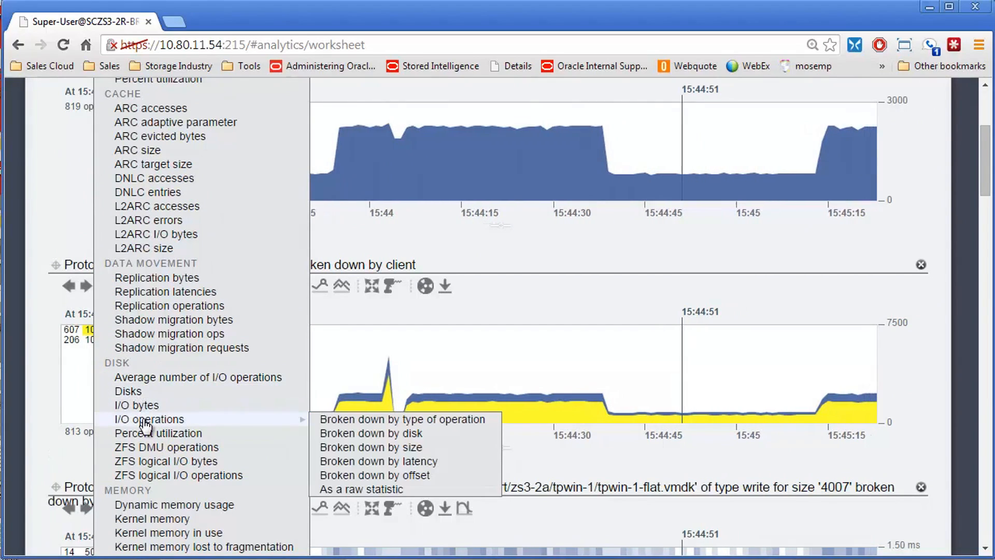
{"action": "left_click", "coordinate": [355, 446]}
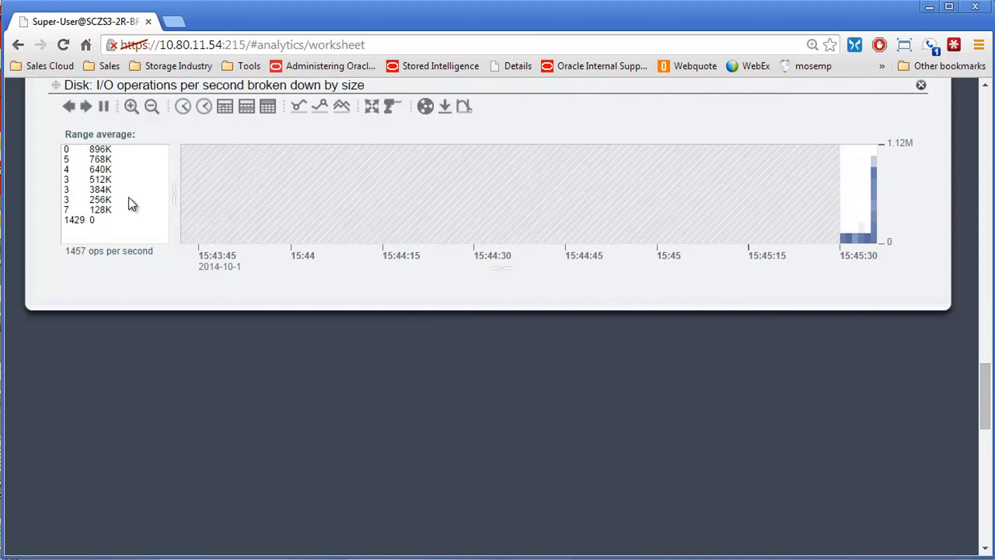
Step: Select the 128K size, crop the outliers from the disk I/O operations graph, and highlight the 66.8K size
{"action": "left_click", "coordinate": [101, 209]}
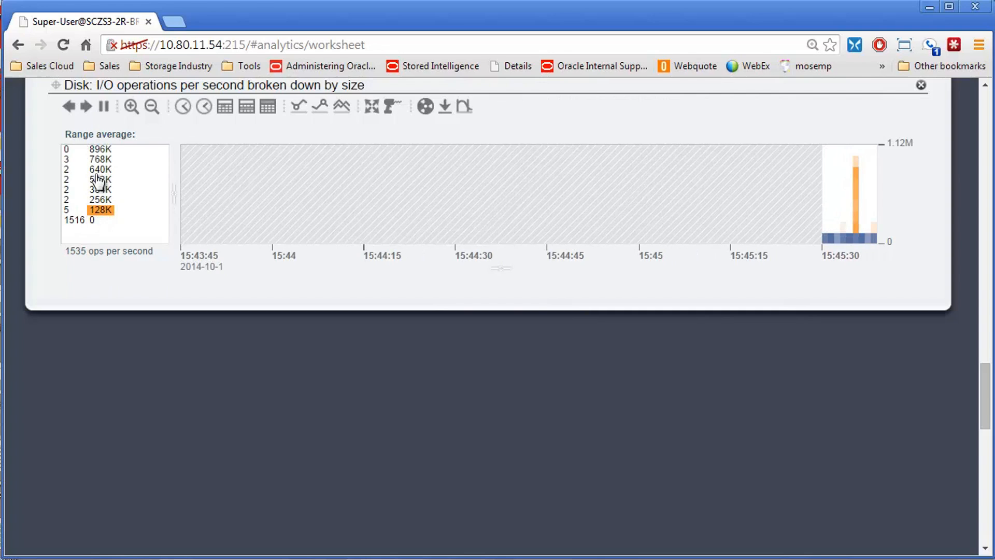
{"action": "left_click", "coordinate": [465, 108]}
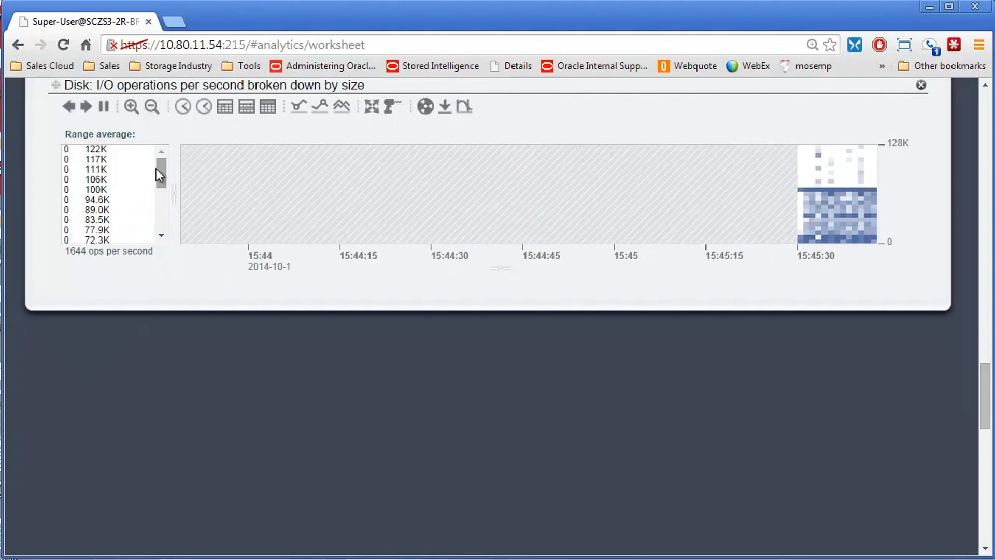
{"action": "left_click_drag", "start_coordinate": [160, 170], "coordinate": [160, 195]}
{"action": "left_click", "coordinate": [93, 179]}
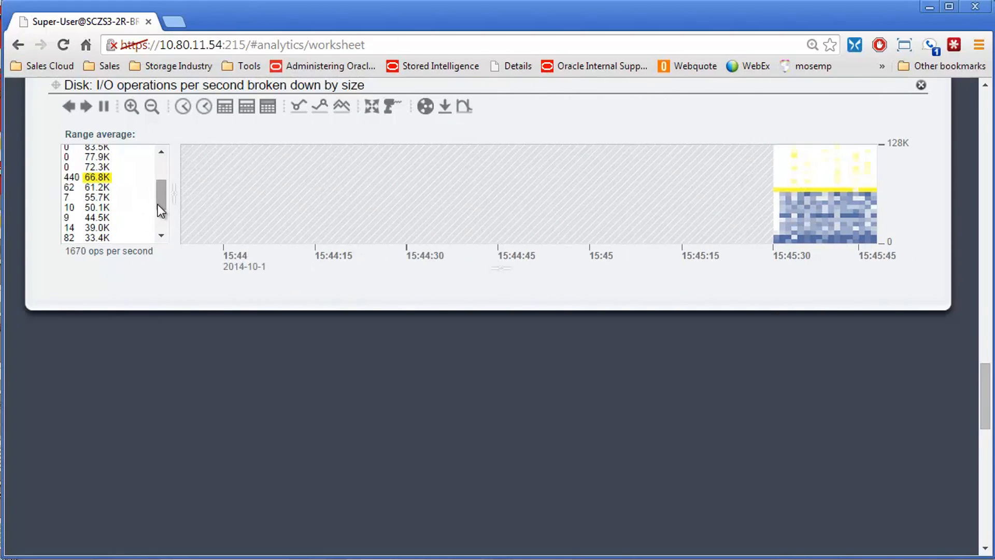
Step: View the drilldown options for disk operations exceeding 66.8K and dismiss them without choosing one
{"action": "mouse_move", "coordinate": [161, 198]}
{"action": "left_mouse_down"}
{"action": "mouse_move", "coordinate": [164, 224]}
{"action": "mouse_move", "coordinate": [158, 172]}
{"action": "mouse_move", "coordinate": [154, 203]}
{"action": "mouse_move", "coordinate": [153, 194]}
{"action": "left_mouse_up"}
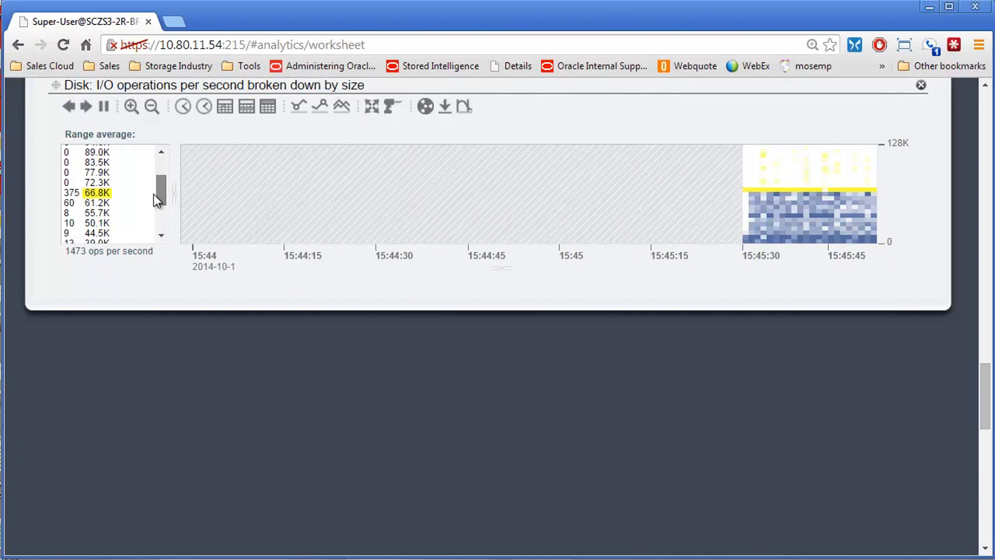
{"action": "right_click", "coordinate": [91, 195]}
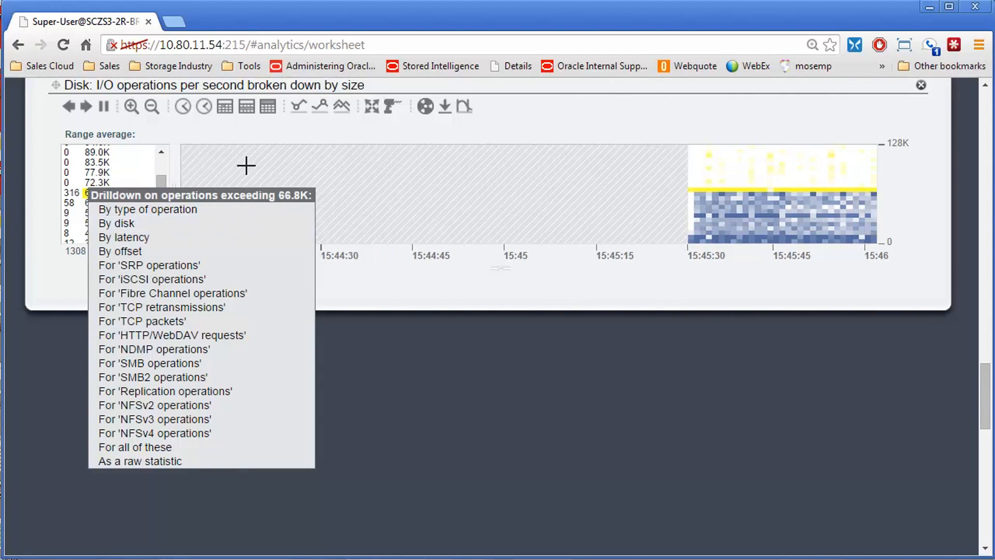
{"action": "left_click", "coordinate": [382, 153]}
Step: Look through the available statistics from disk and memory to network, protocol and system, without adding any
{"action": "scroll", "coordinate": [756, 298], "scroll_direction": "up", "scroll_amount": 10}
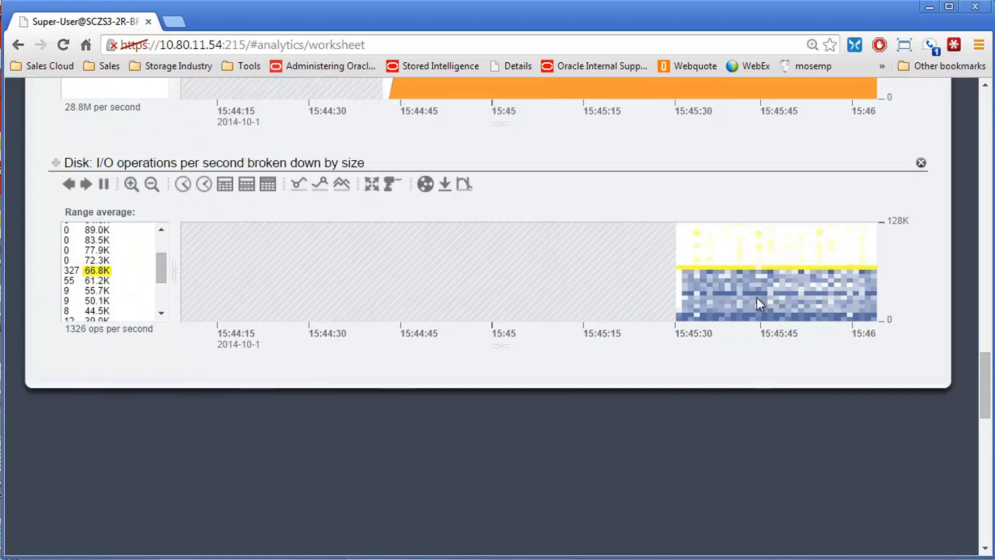
{"action": "scroll", "coordinate": [756, 299], "scroll_direction": "up", "scroll_amount": 15}
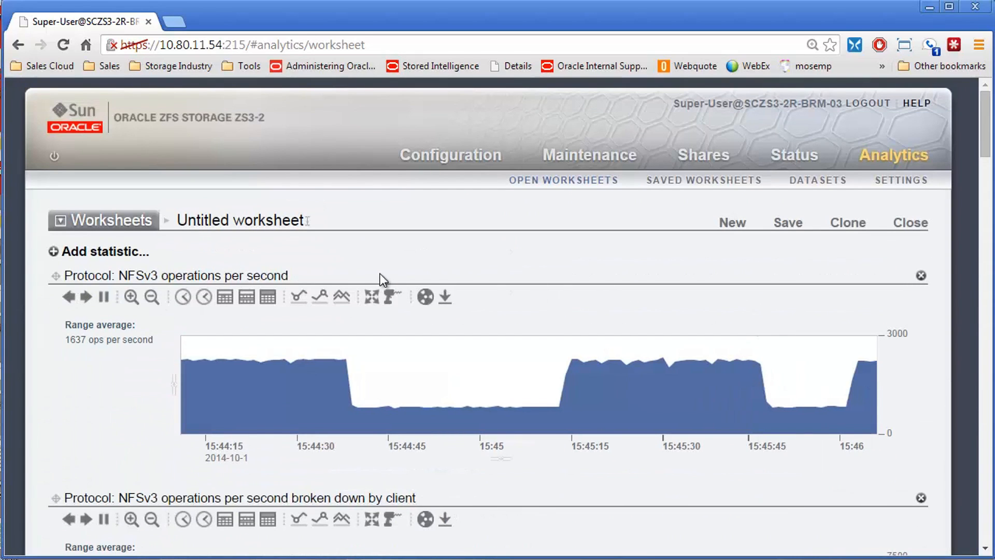
{"action": "left_click", "coordinate": [97, 252]}
{"action": "scroll", "coordinate": [122, 296], "scroll_direction": "down", "scroll_amount": 8}
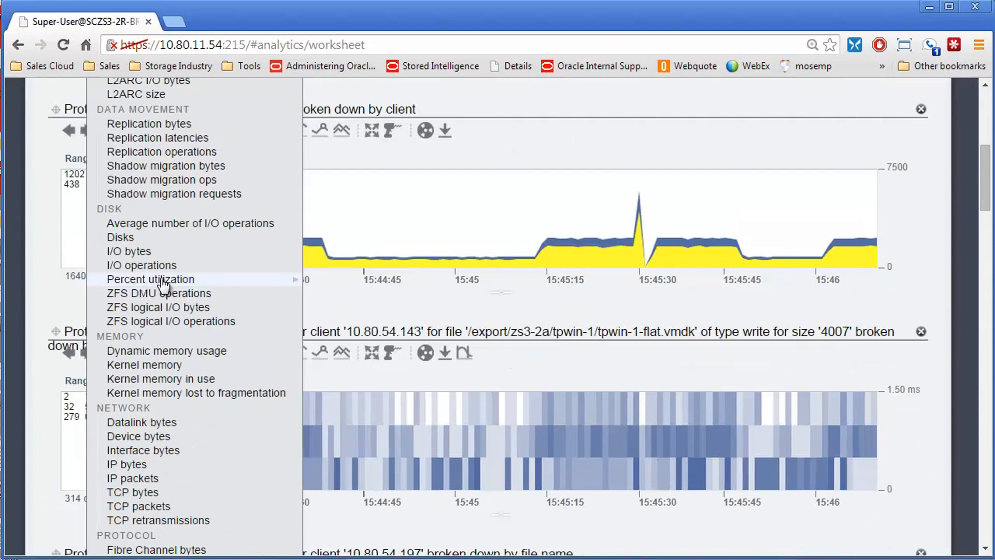
{"action": "scroll", "coordinate": [190, 409], "scroll_direction": "down", "scroll_amount": 8}
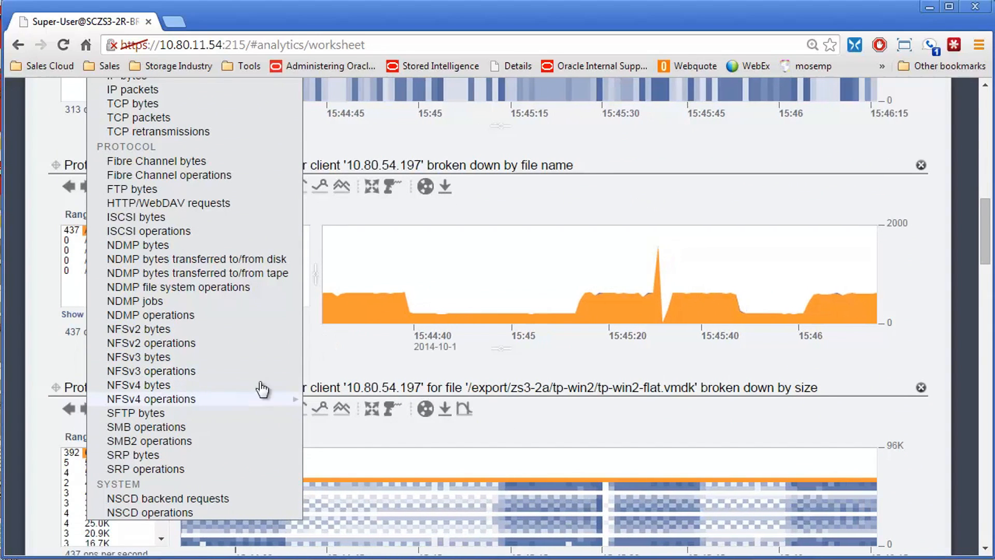
{"action": "scroll", "coordinate": [319, 350], "scroll_direction": "up", "scroll_amount": 15}
{"action": "left_click", "coordinate": [346, 250]}
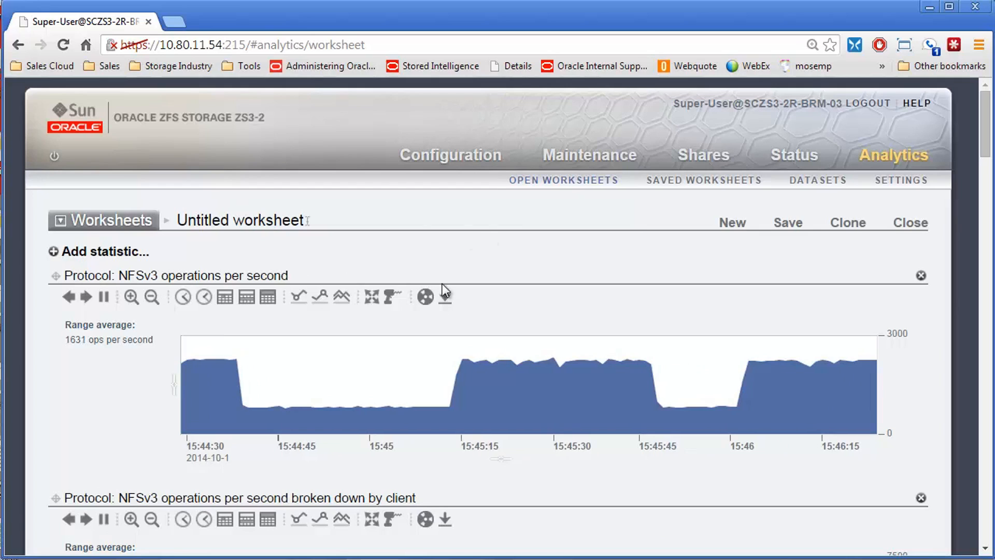
Step: Open the worksheet title for editing and review the worksheet's protocol, network and disk graphs together
{"action": "left_click", "coordinate": [254, 220]}
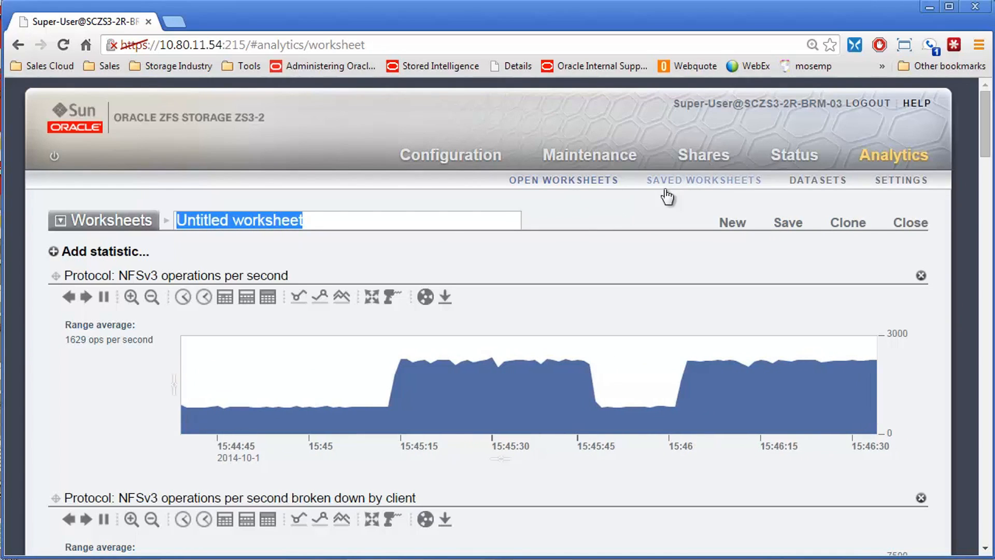
{"action": "scroll", "coordinate": [624, 287], "scroll_direction": "down", "scroll_amount": 10}
{"action": "scroll", "coordinate": [580, 322], "scroll_direction": "down", "scroll_amount": 10}
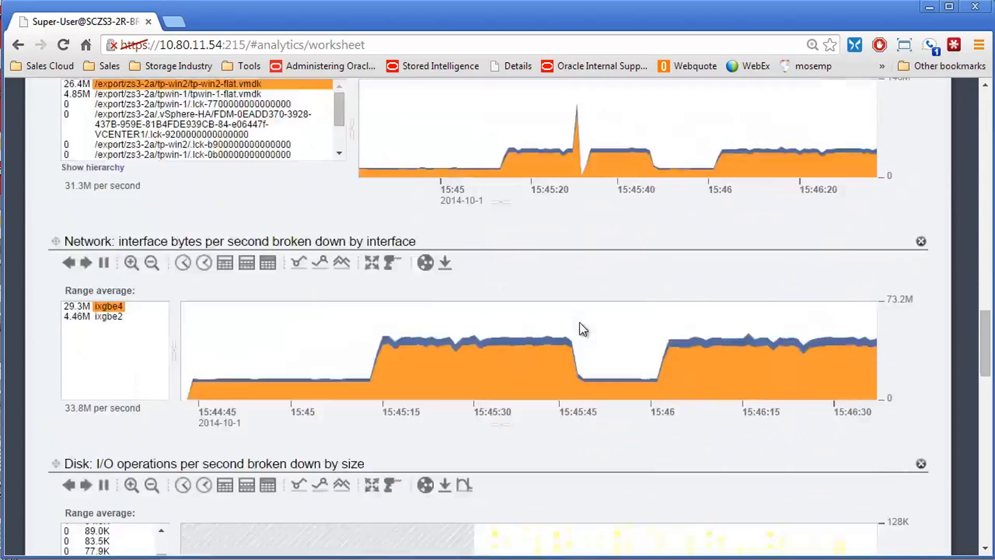
{"action": "scroll", "coordinate": [551, 322], "scroll_direction": "up", "scroll_amount": 10}
{"action": "scroll", "coordinate": [307, 467], "scroll_direction": "down", "scroll_amount": 6}
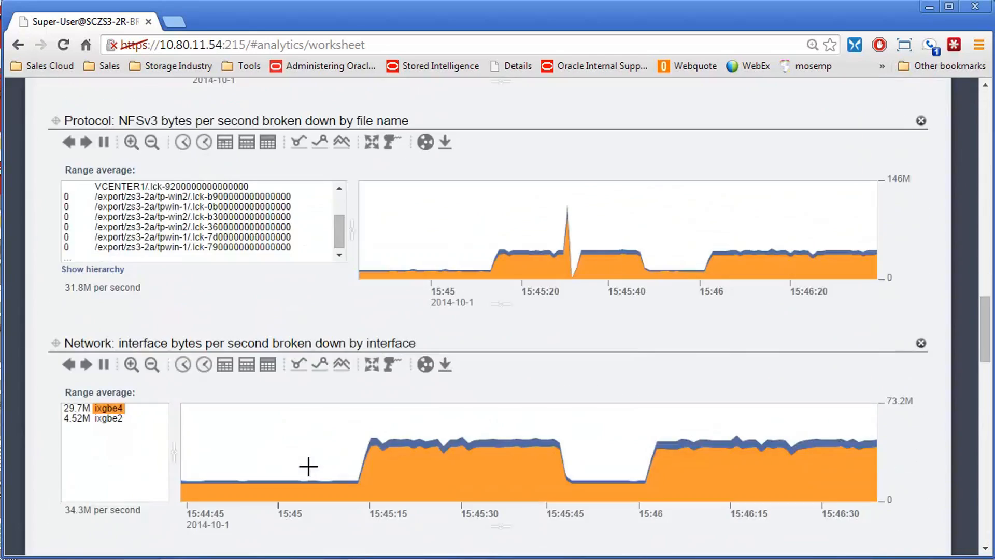
{"action": "scroll", "coordinate": [349, 428], "scroll_direction": "down", "scroll_amount": 5}
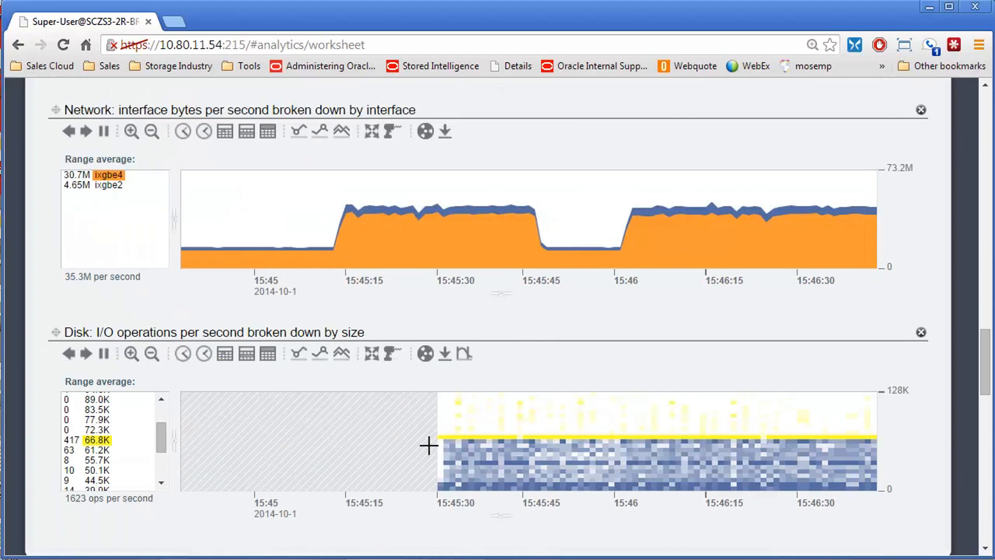
{"action": "scroll", "coordinate": [470, 427], "scroll_direction": "up", "scroll_amount": 15}
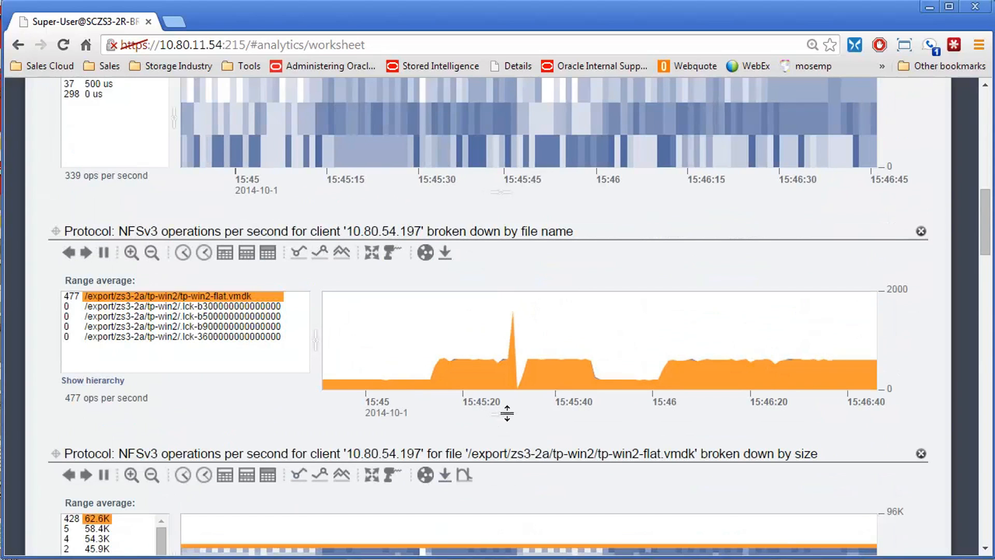
{"action": "scroll", "coordinate": [507, 413], "scroll_direction": "up", "scroll_amount": 5}
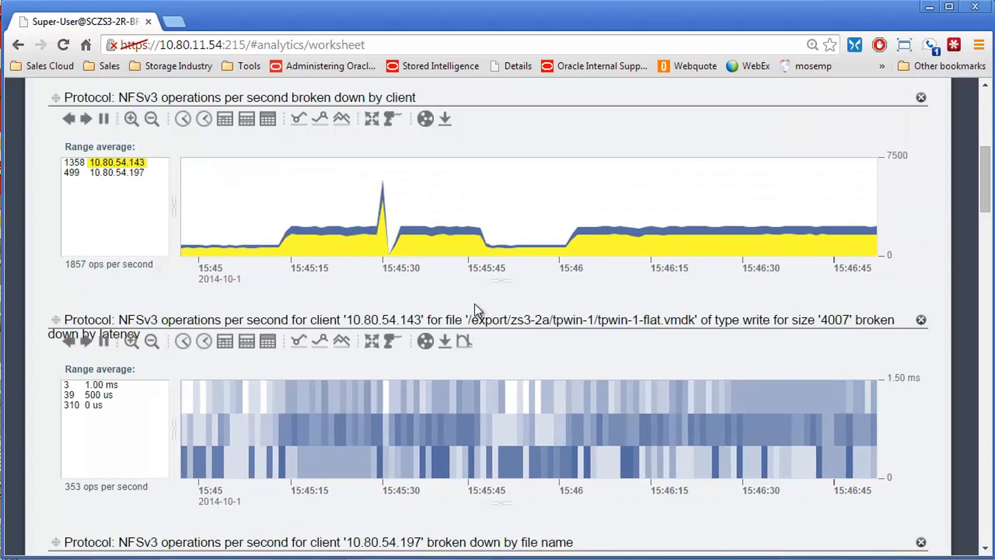
Step: Close the untitled worksheet without saving it
{"action": "scroll", "coordinate": [474, 304], "scroll_direction": "up", "scroll_amount": 8}
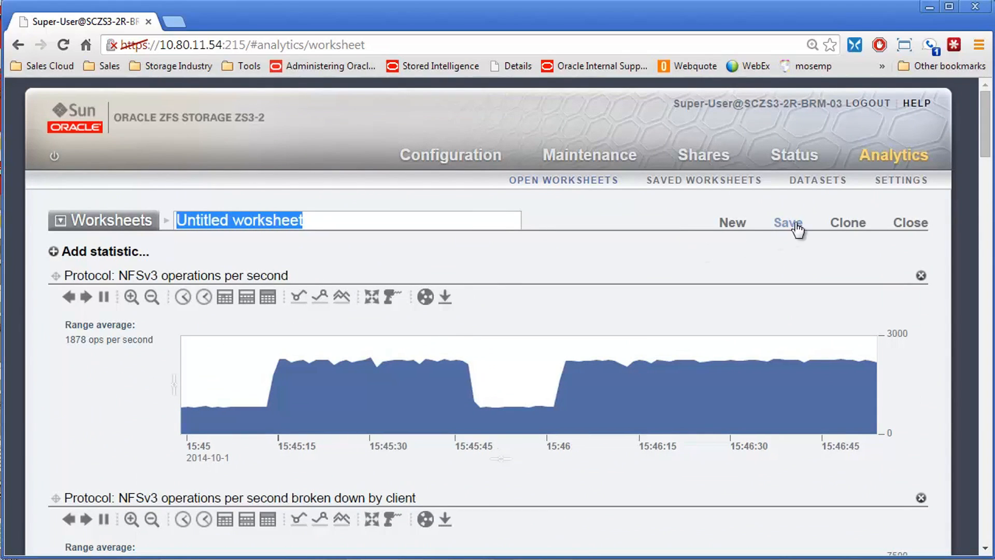
{"action": "left_click", "coordinate": [904, 224]}
{"action": "left_click", "coordinate": [904, 224]}
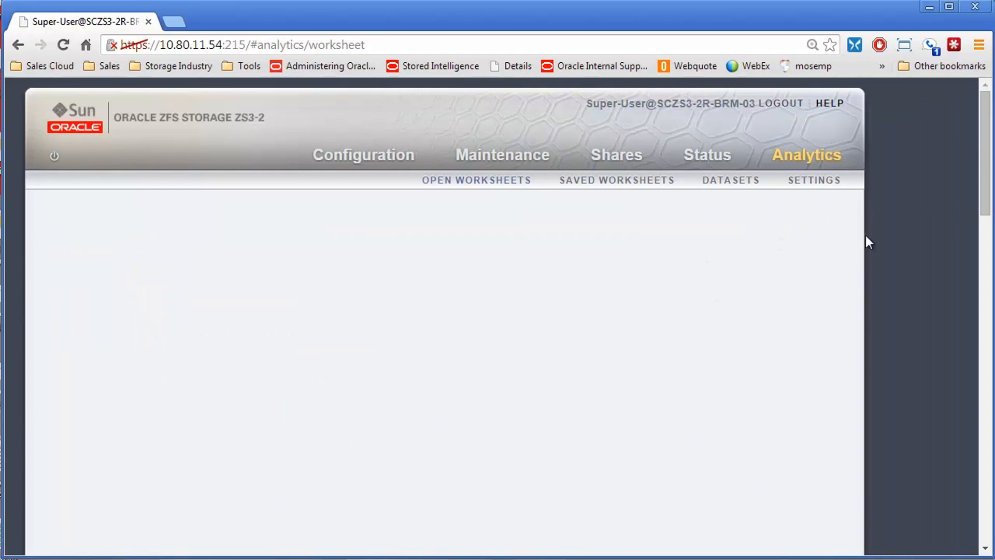